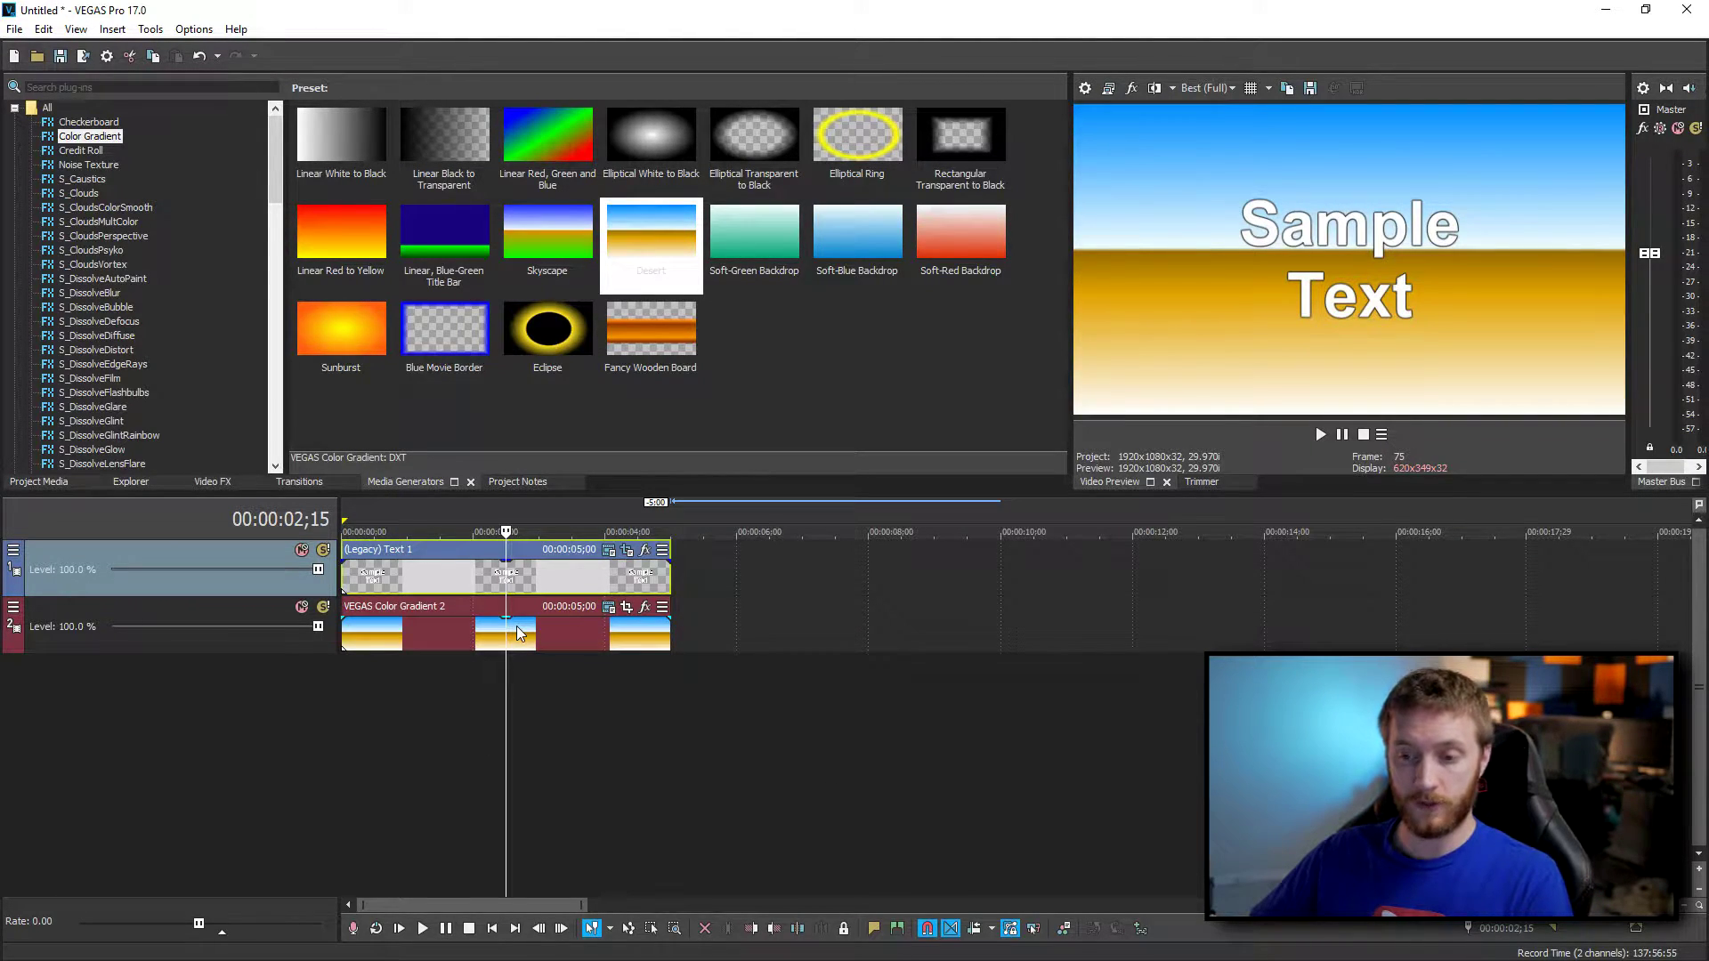
Preview the Sample Text over the gradient from the start, then minimize the browser to return to VEGAS.
click(507, 576)
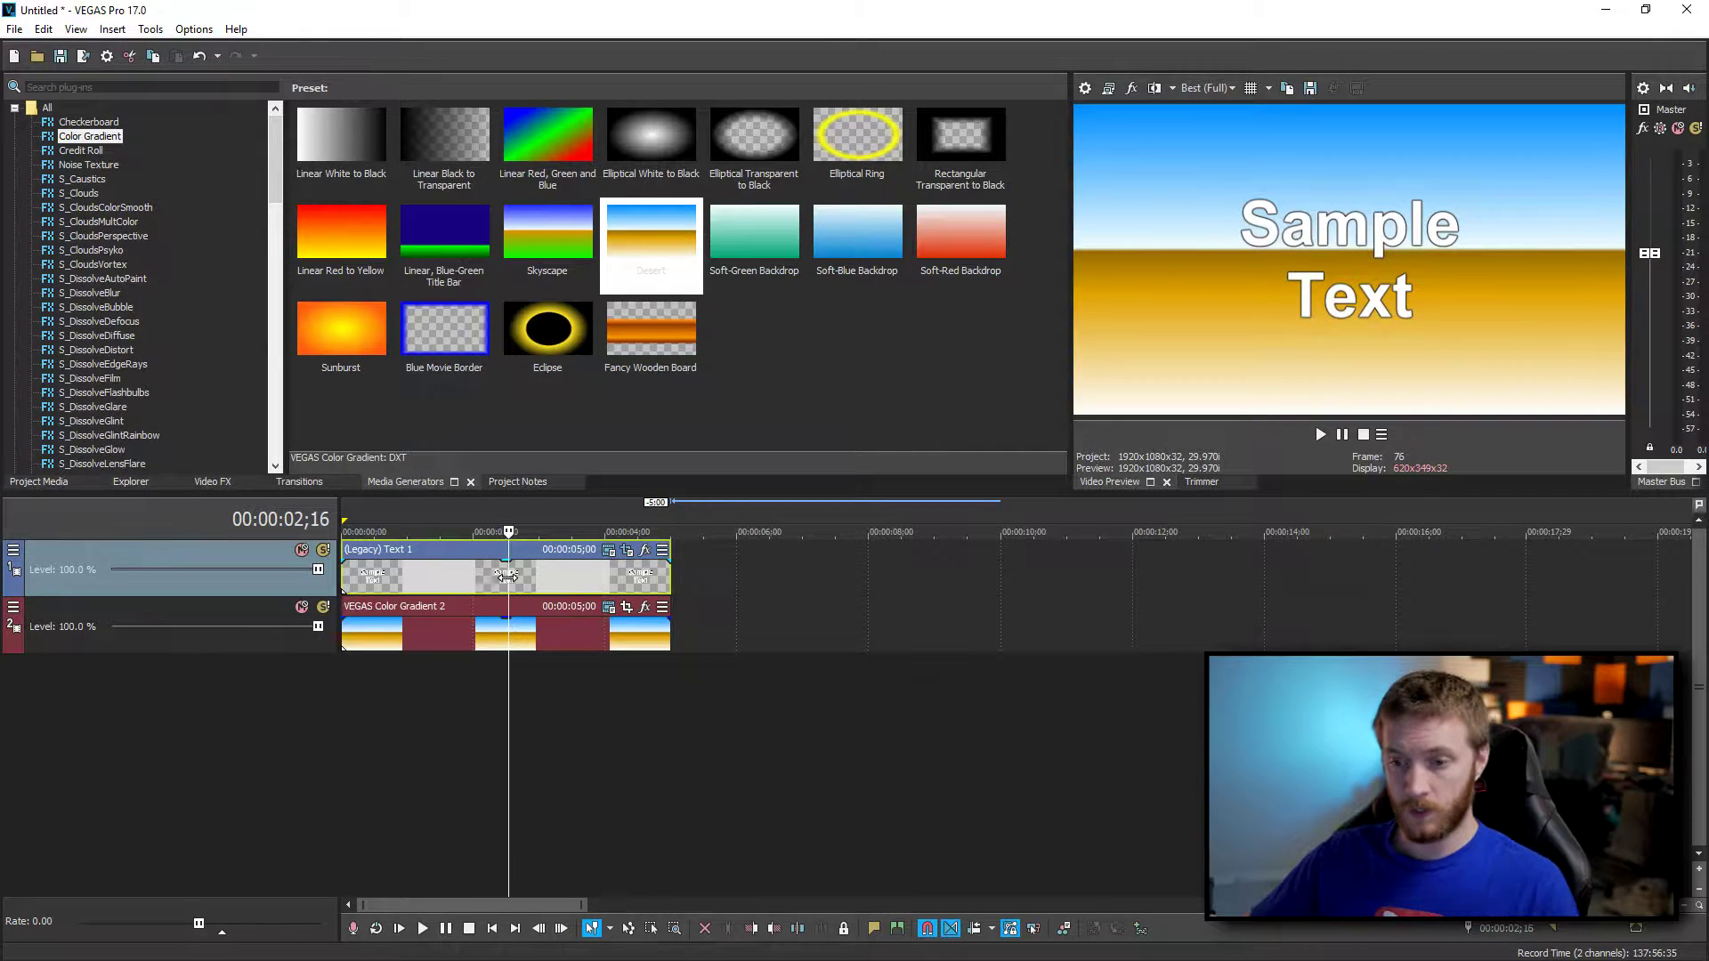
key(ctrl+Home)
key(space)
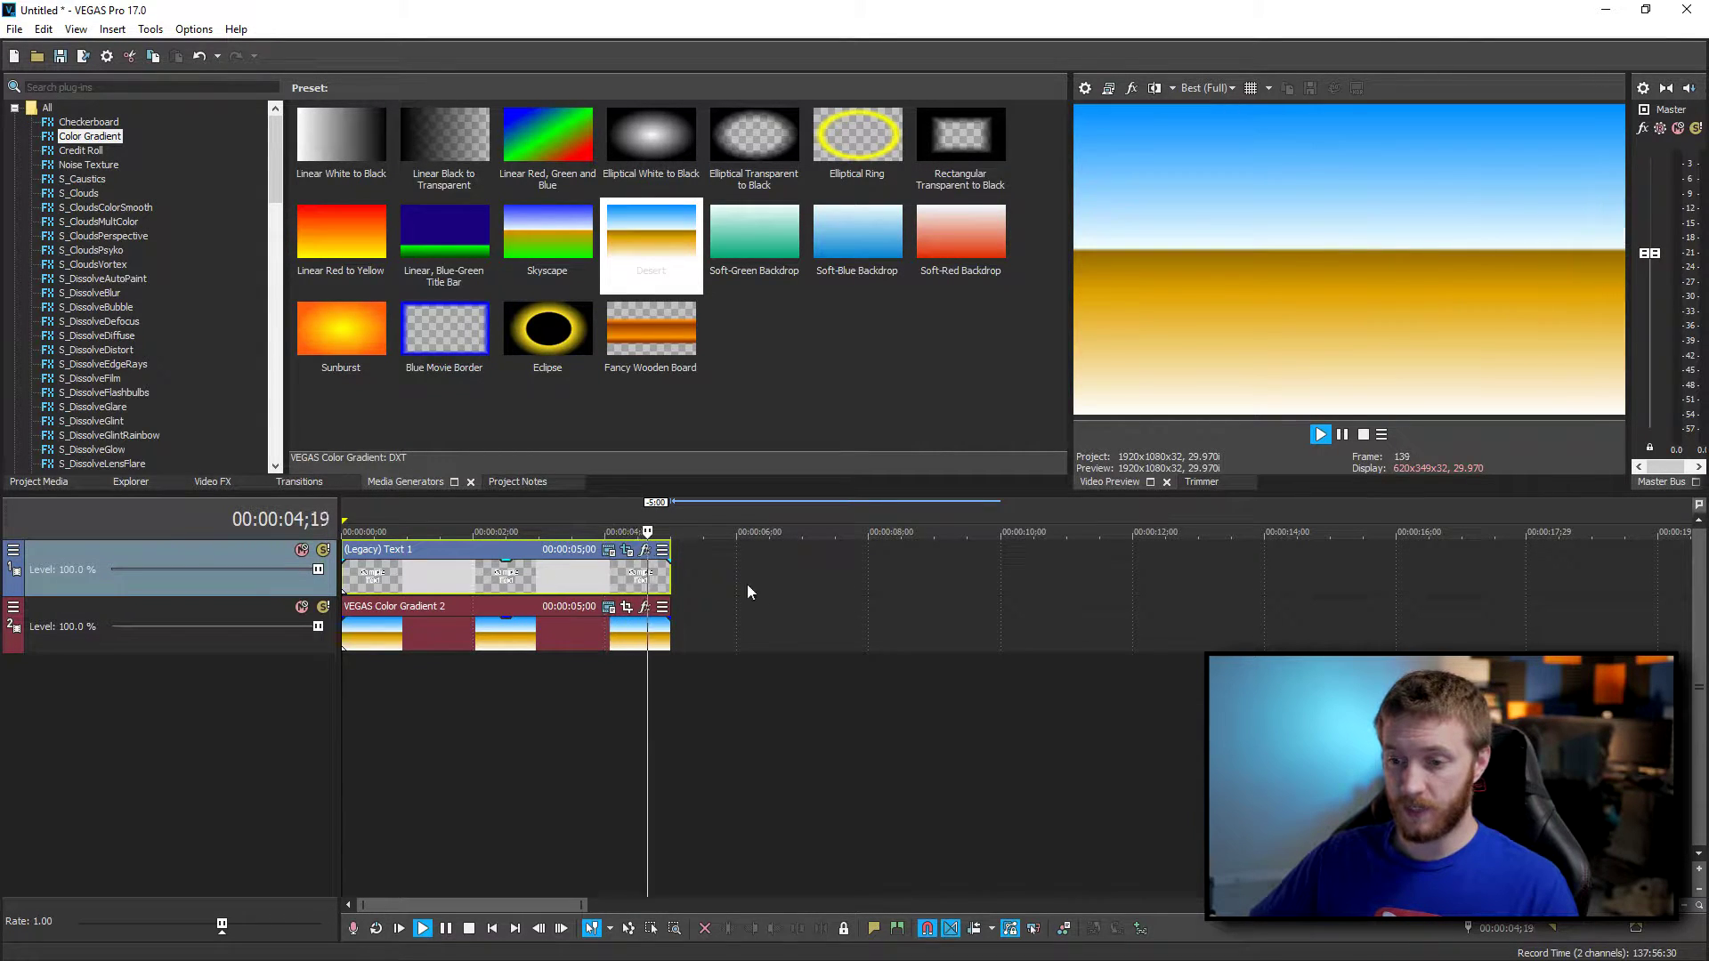
key(space)
click(504, 583)
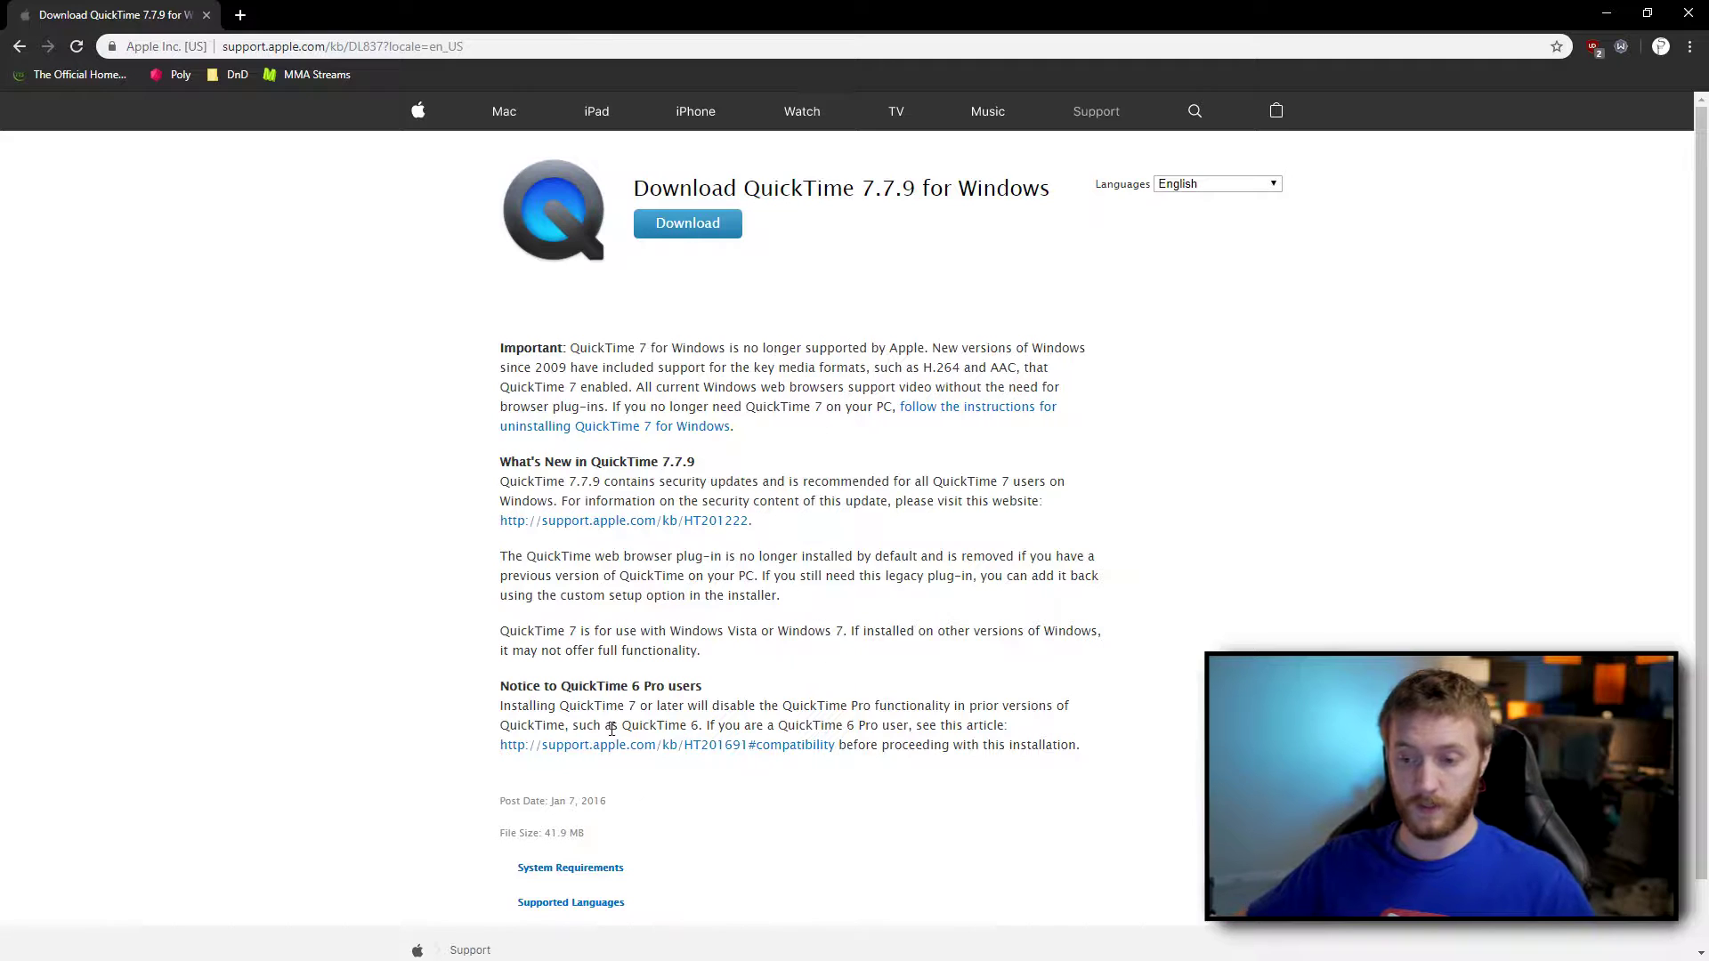
key(super+Down)
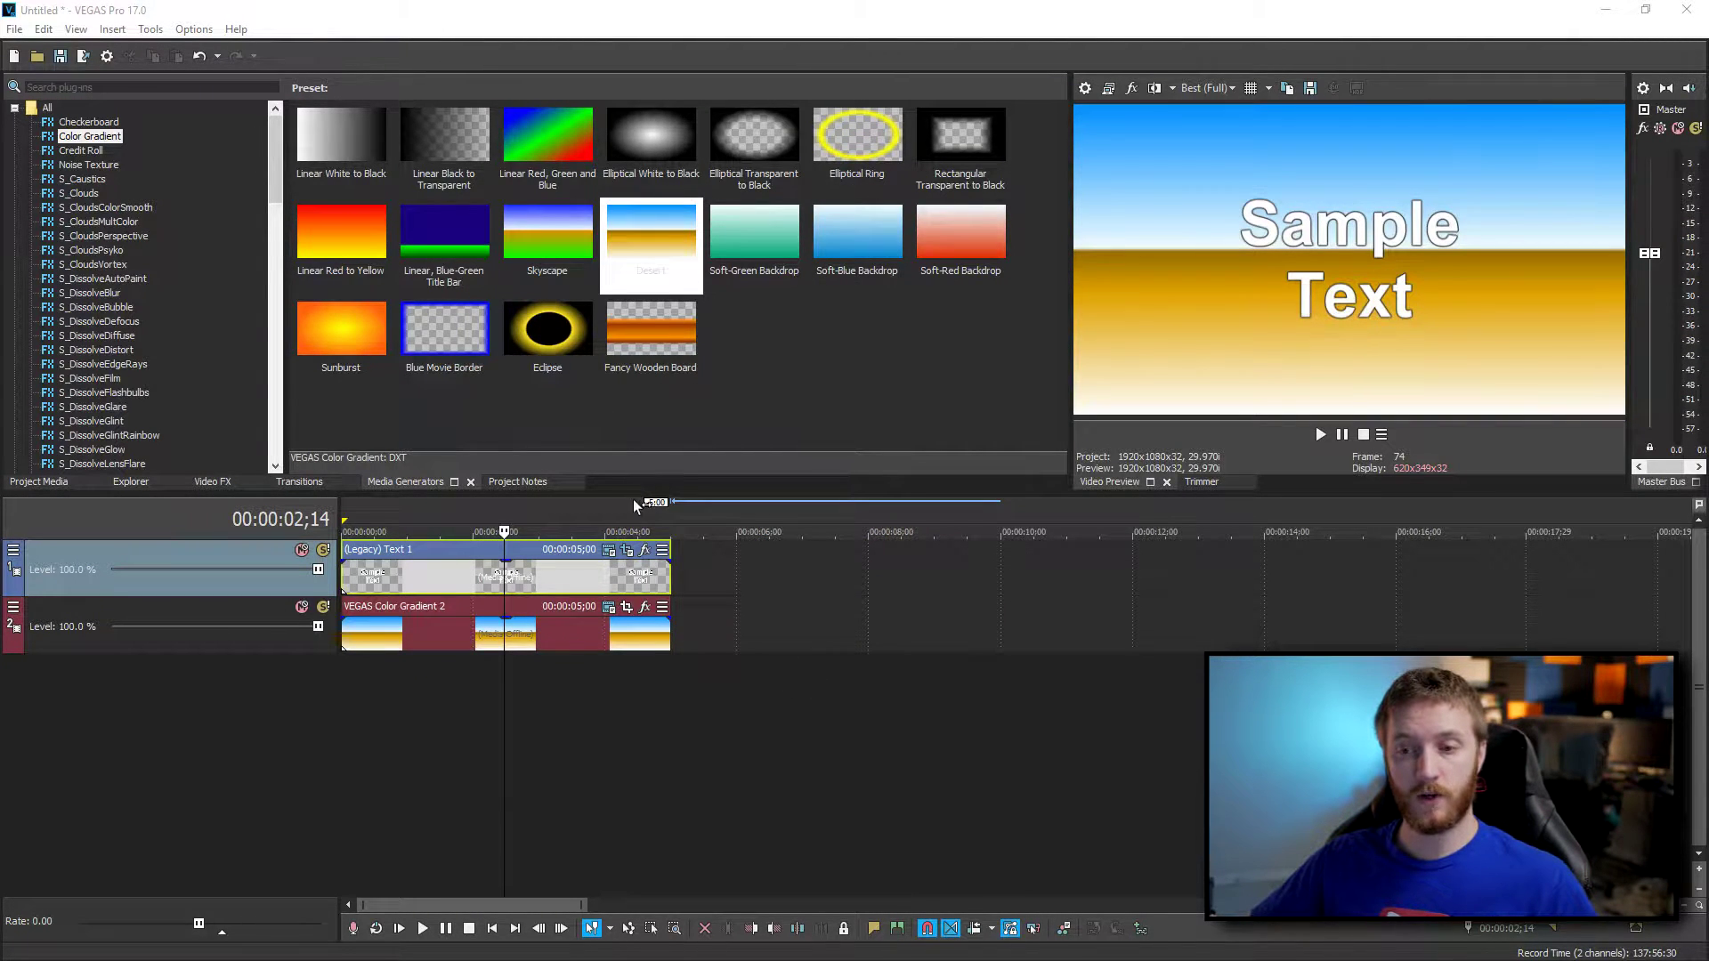
Enable the QuickTime plugin under Preferences > Deprecated Features, apply it, and accept the restart notice.
click(196, 31)
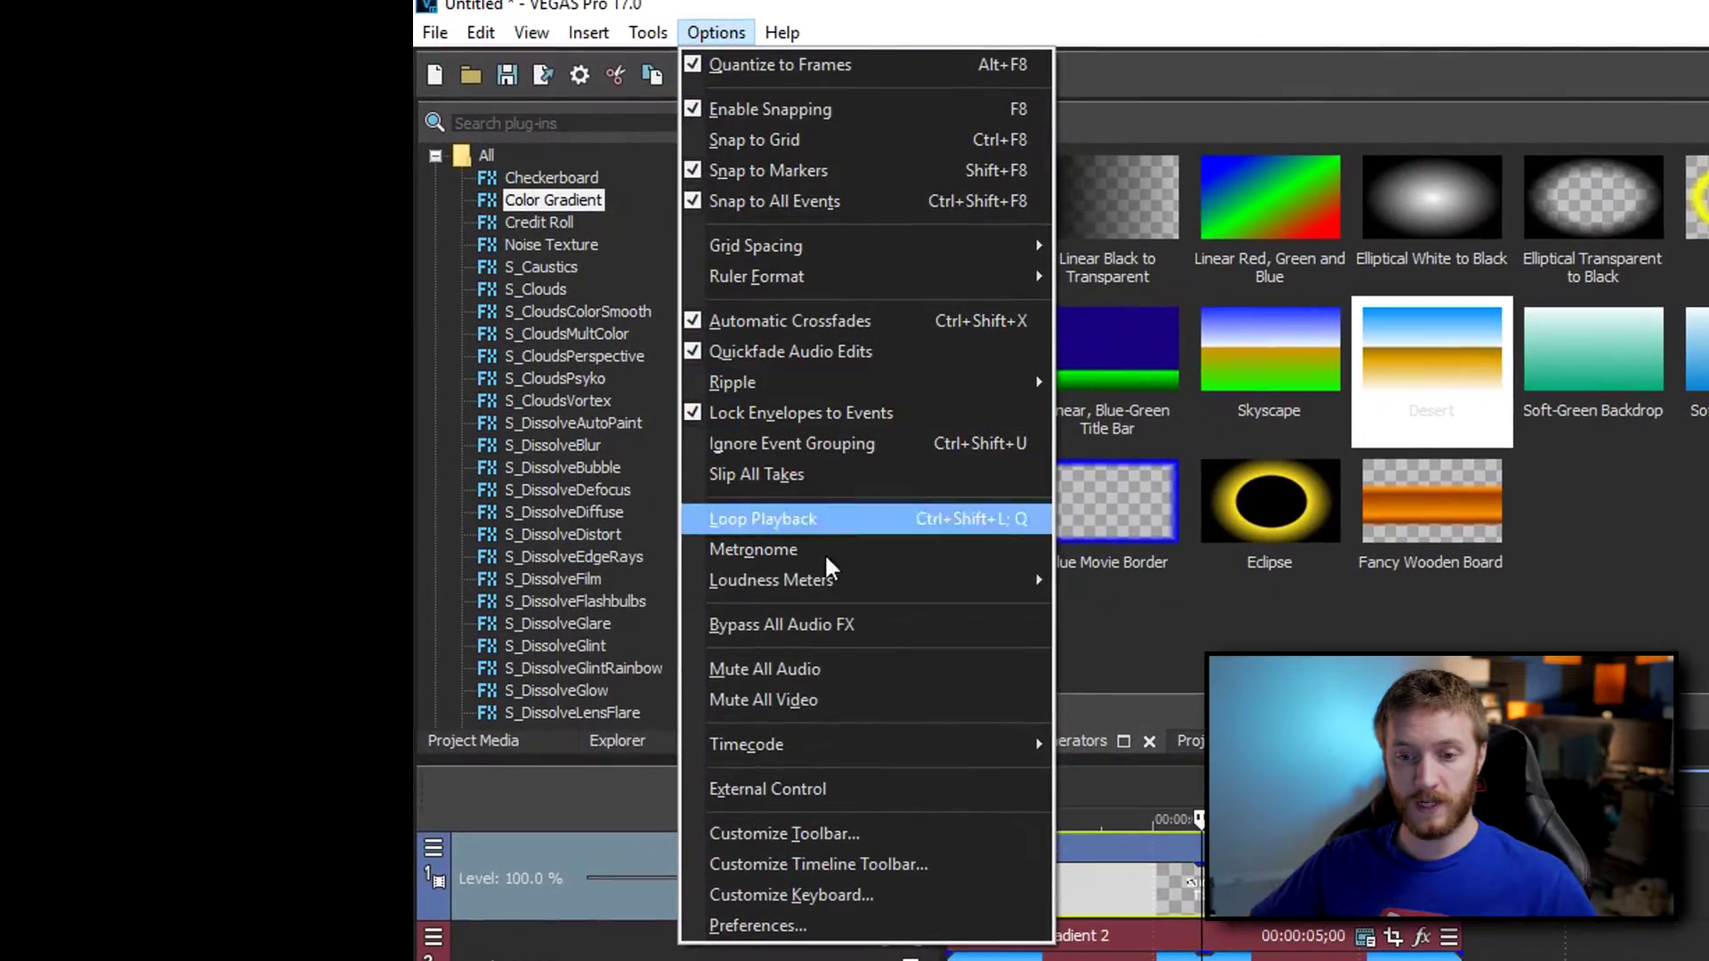
click(801, 925)
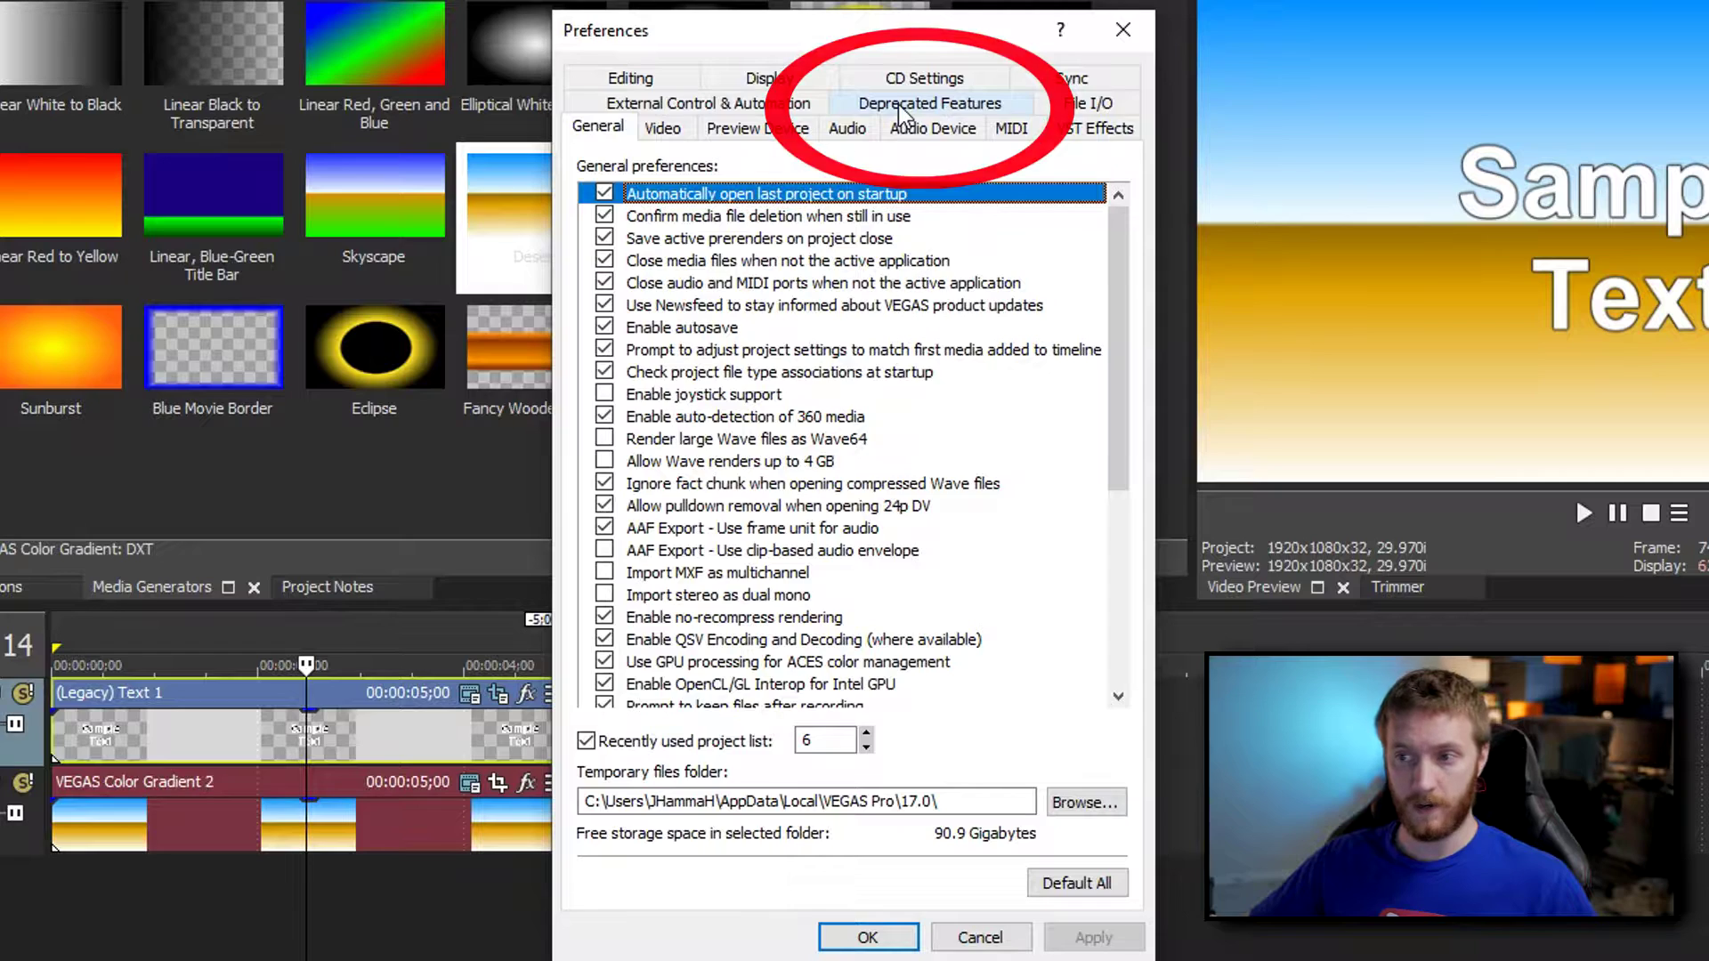
click(899, 104)
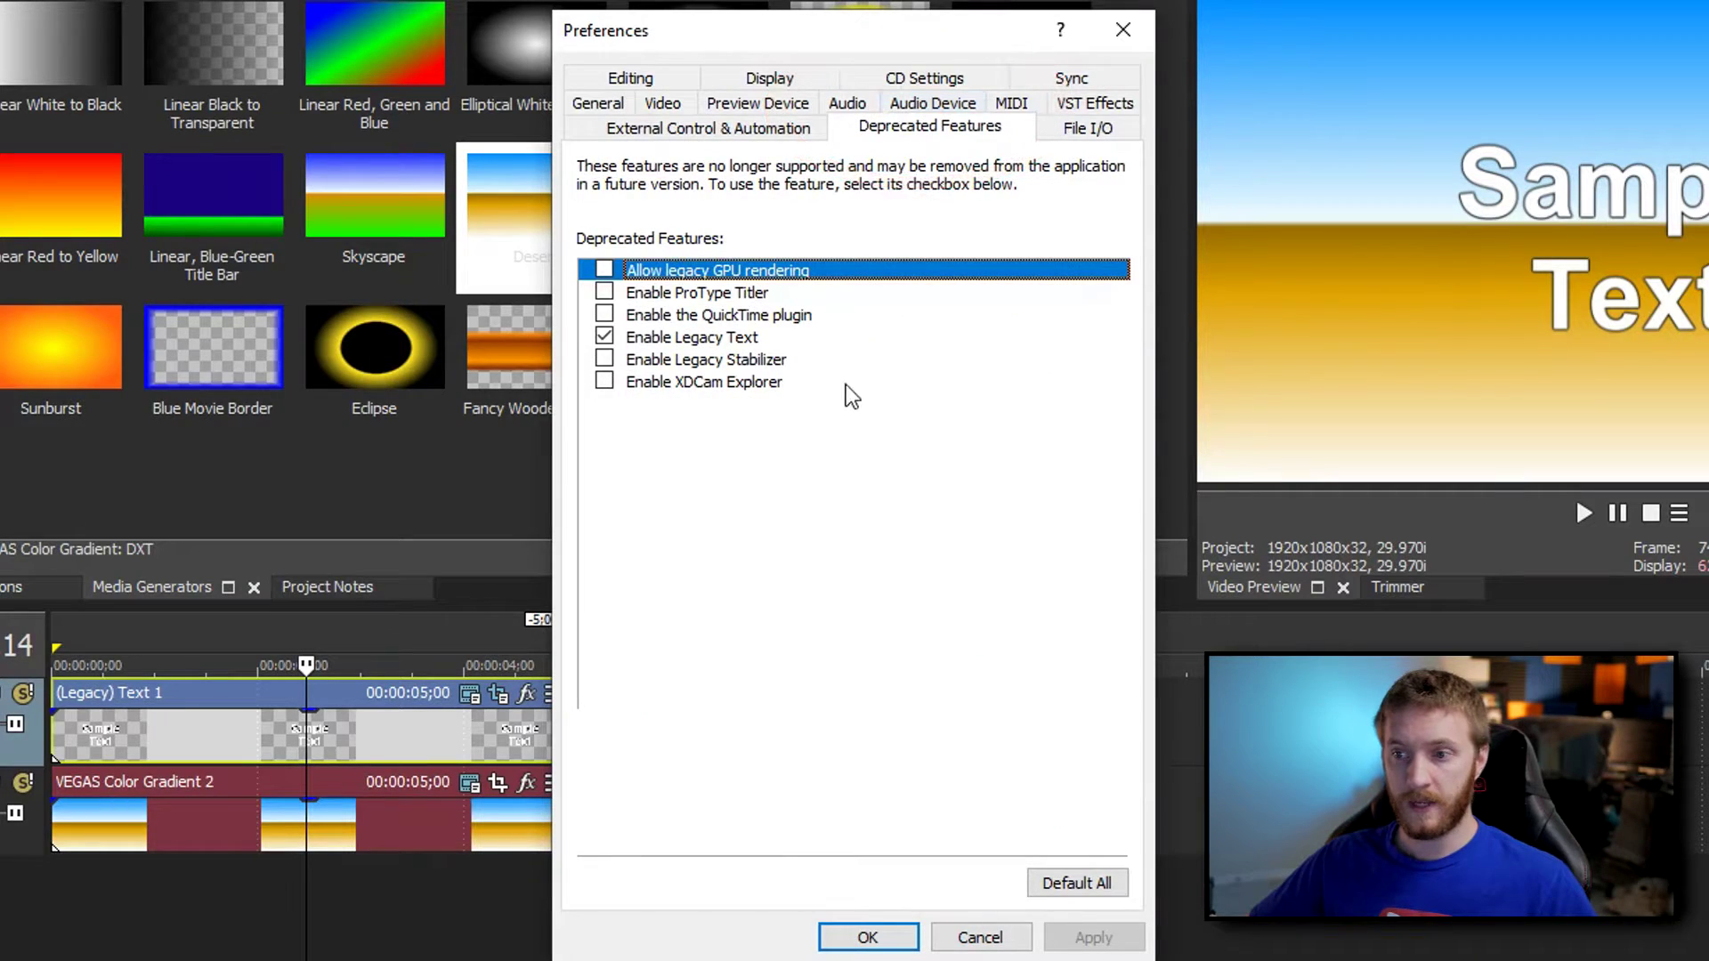
click(603, 317)
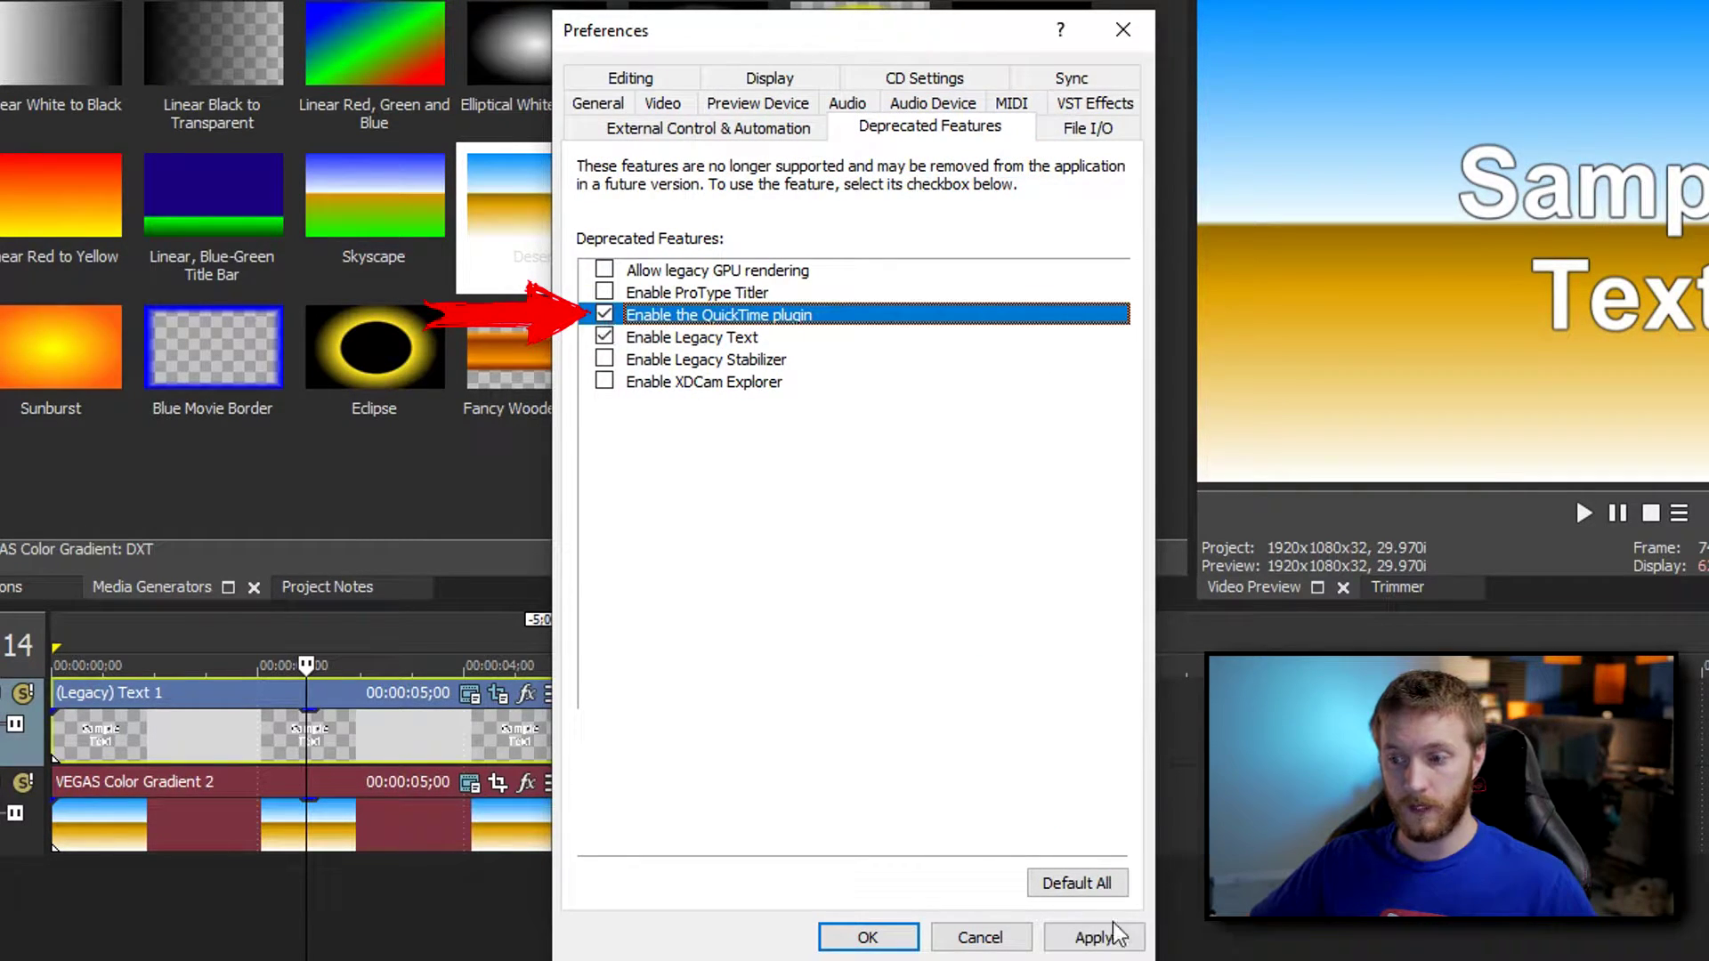
click(1097, 936)
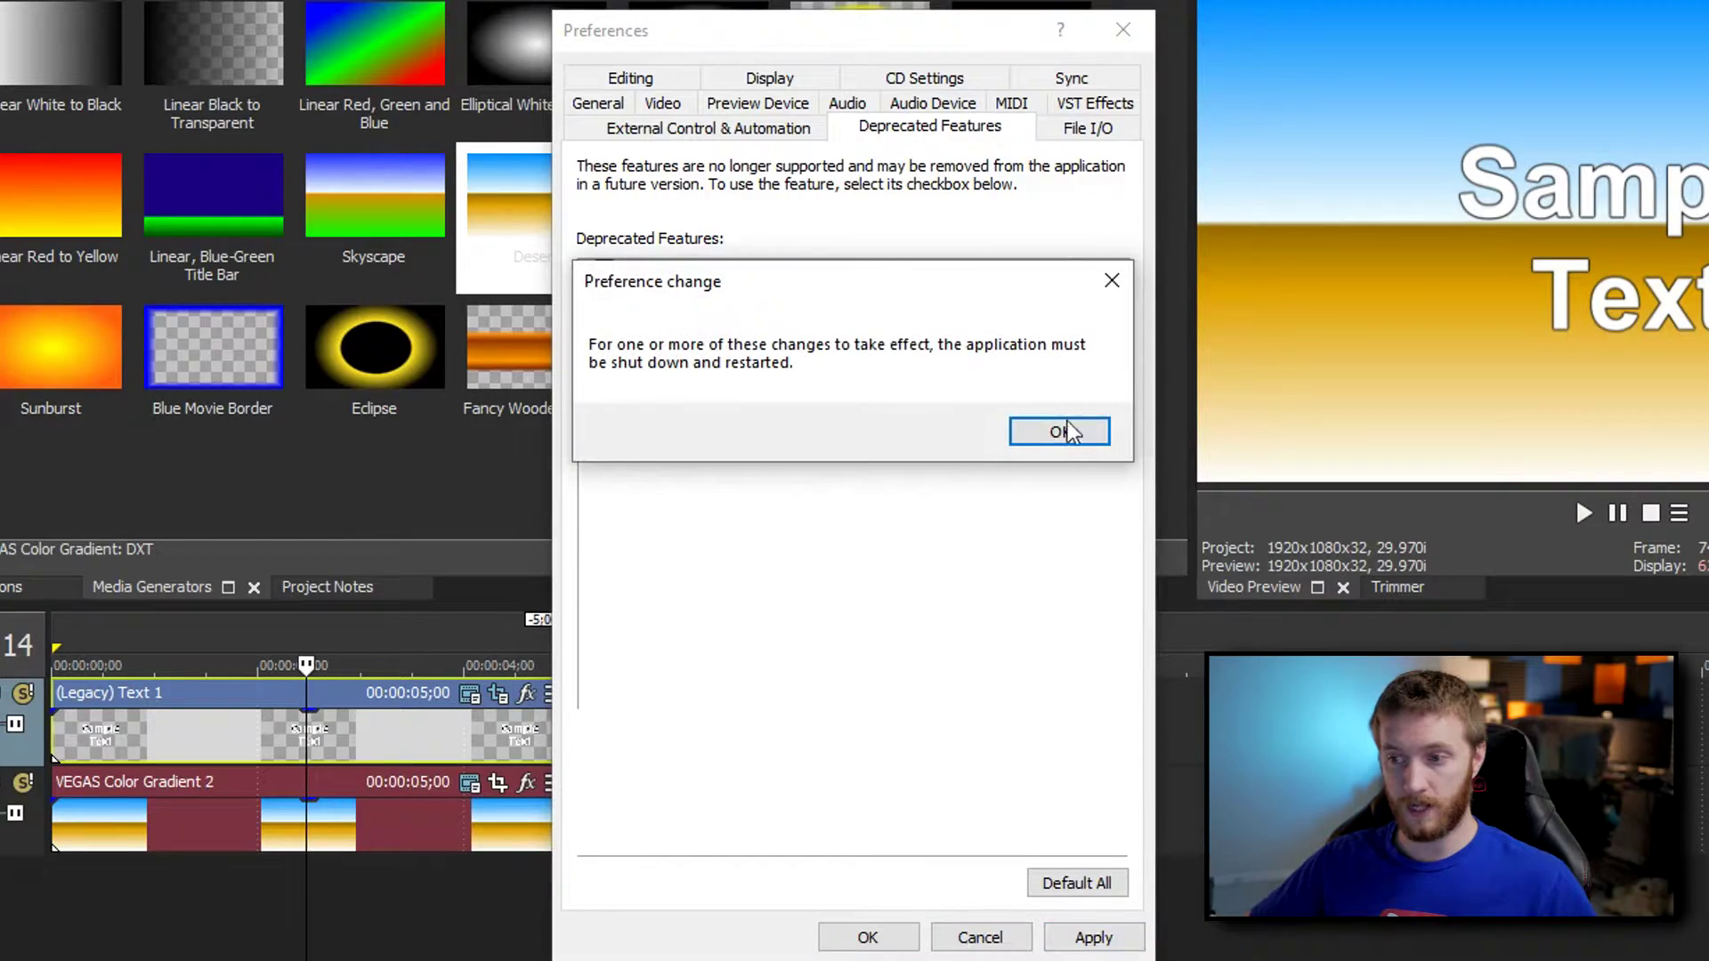
click(1071, 434)
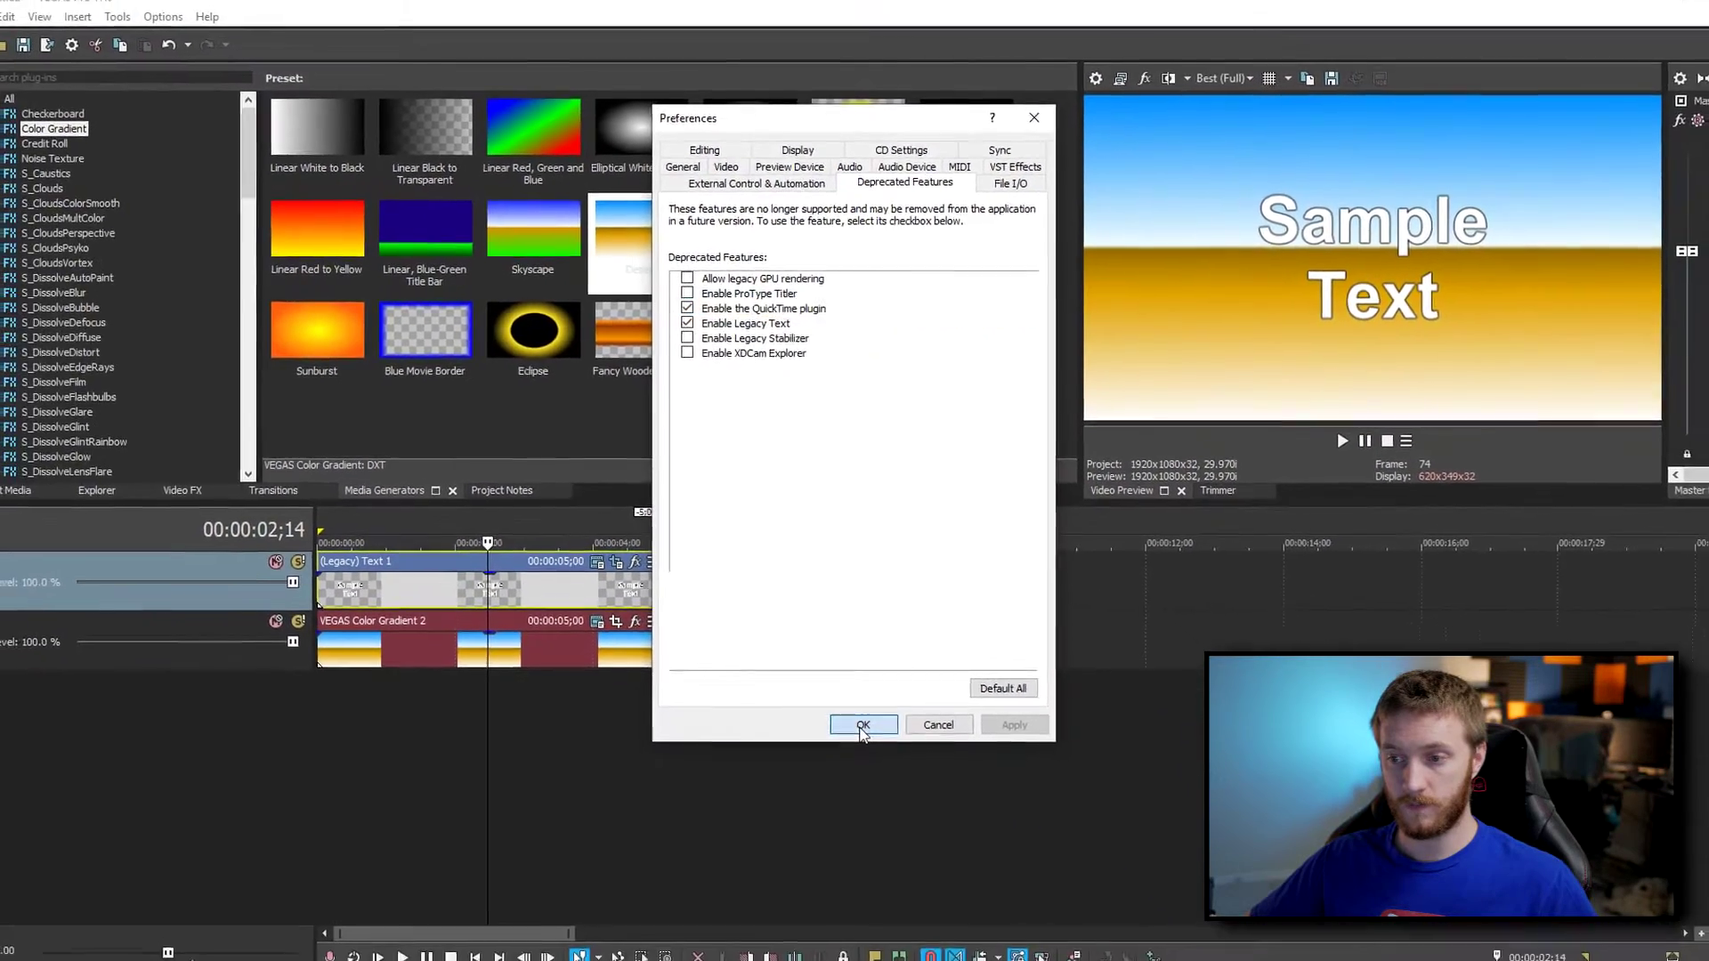
click(862, 724)
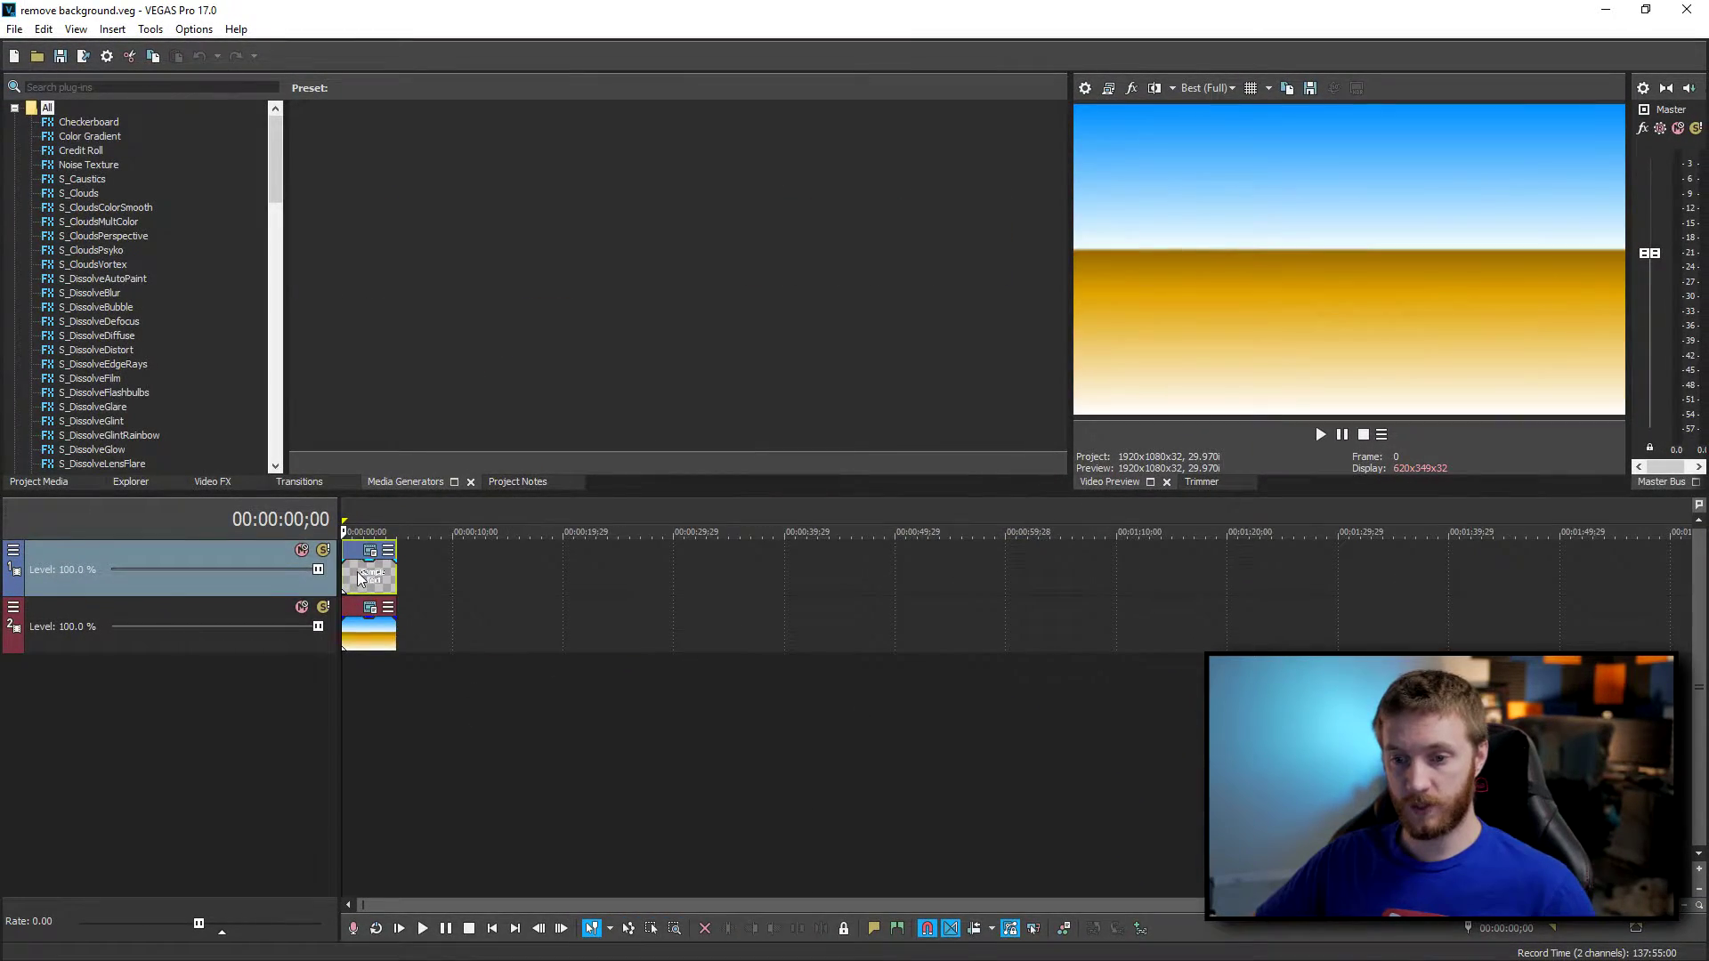
Select the 0–5 s time span covering both clips on the timeline.
scroll(383, 586, up, 5)
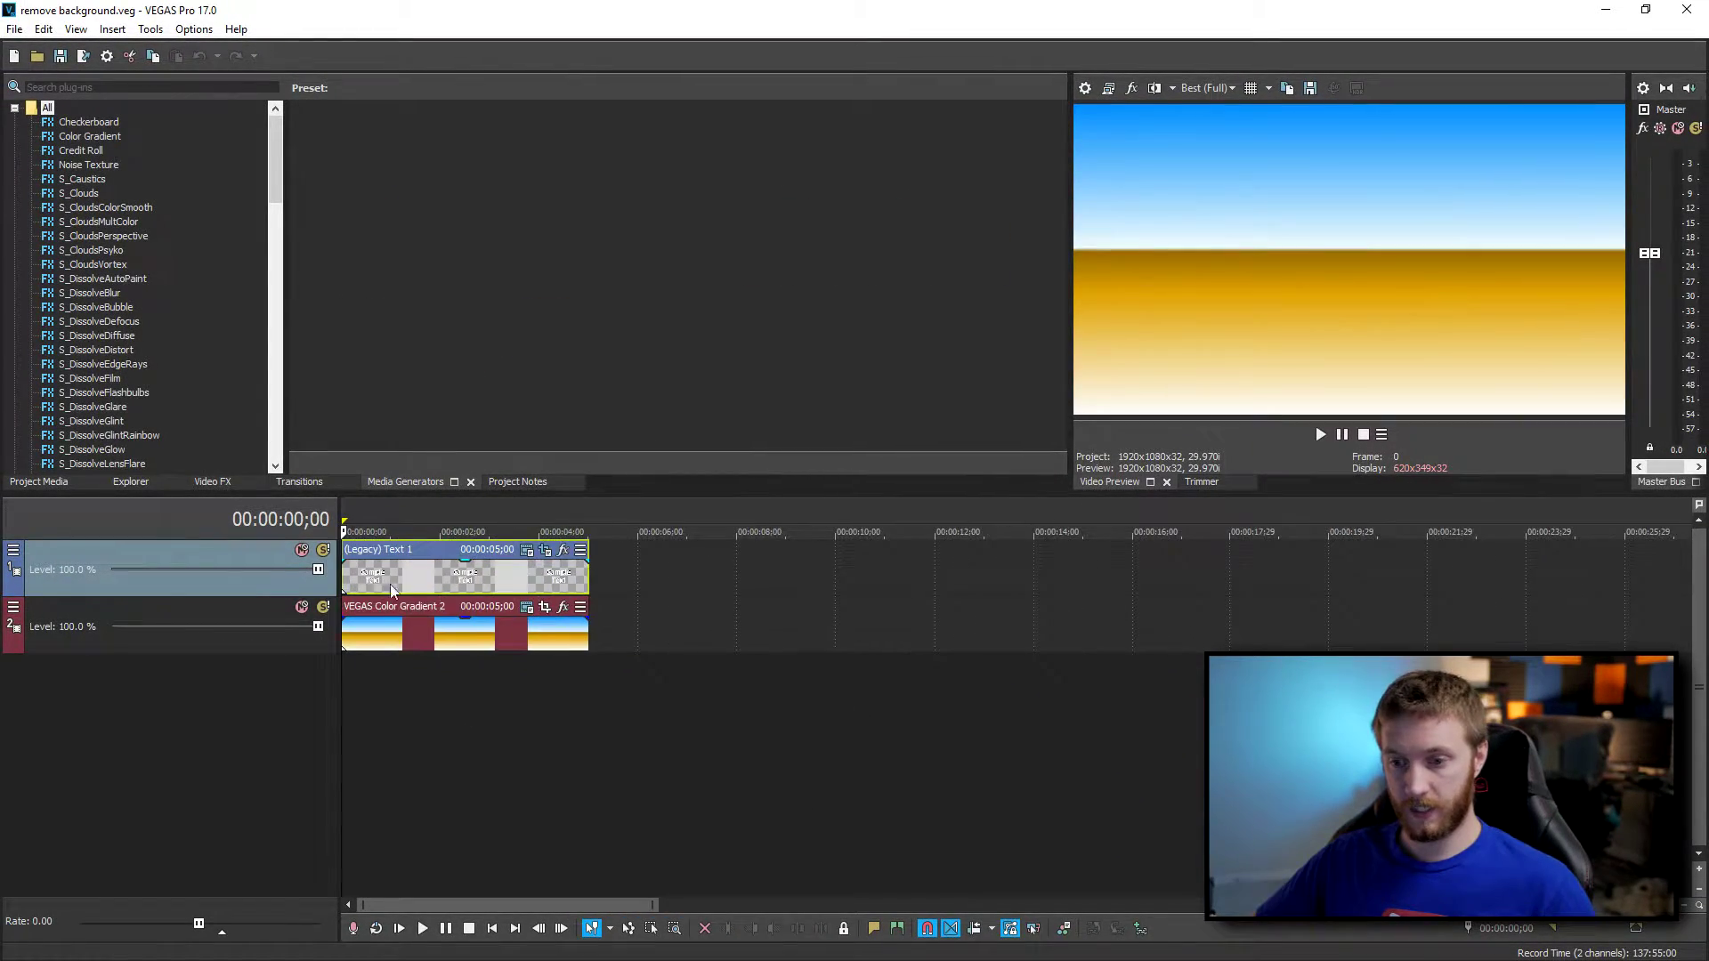
click(470, 581)
drag(581, 667, 270, 560)
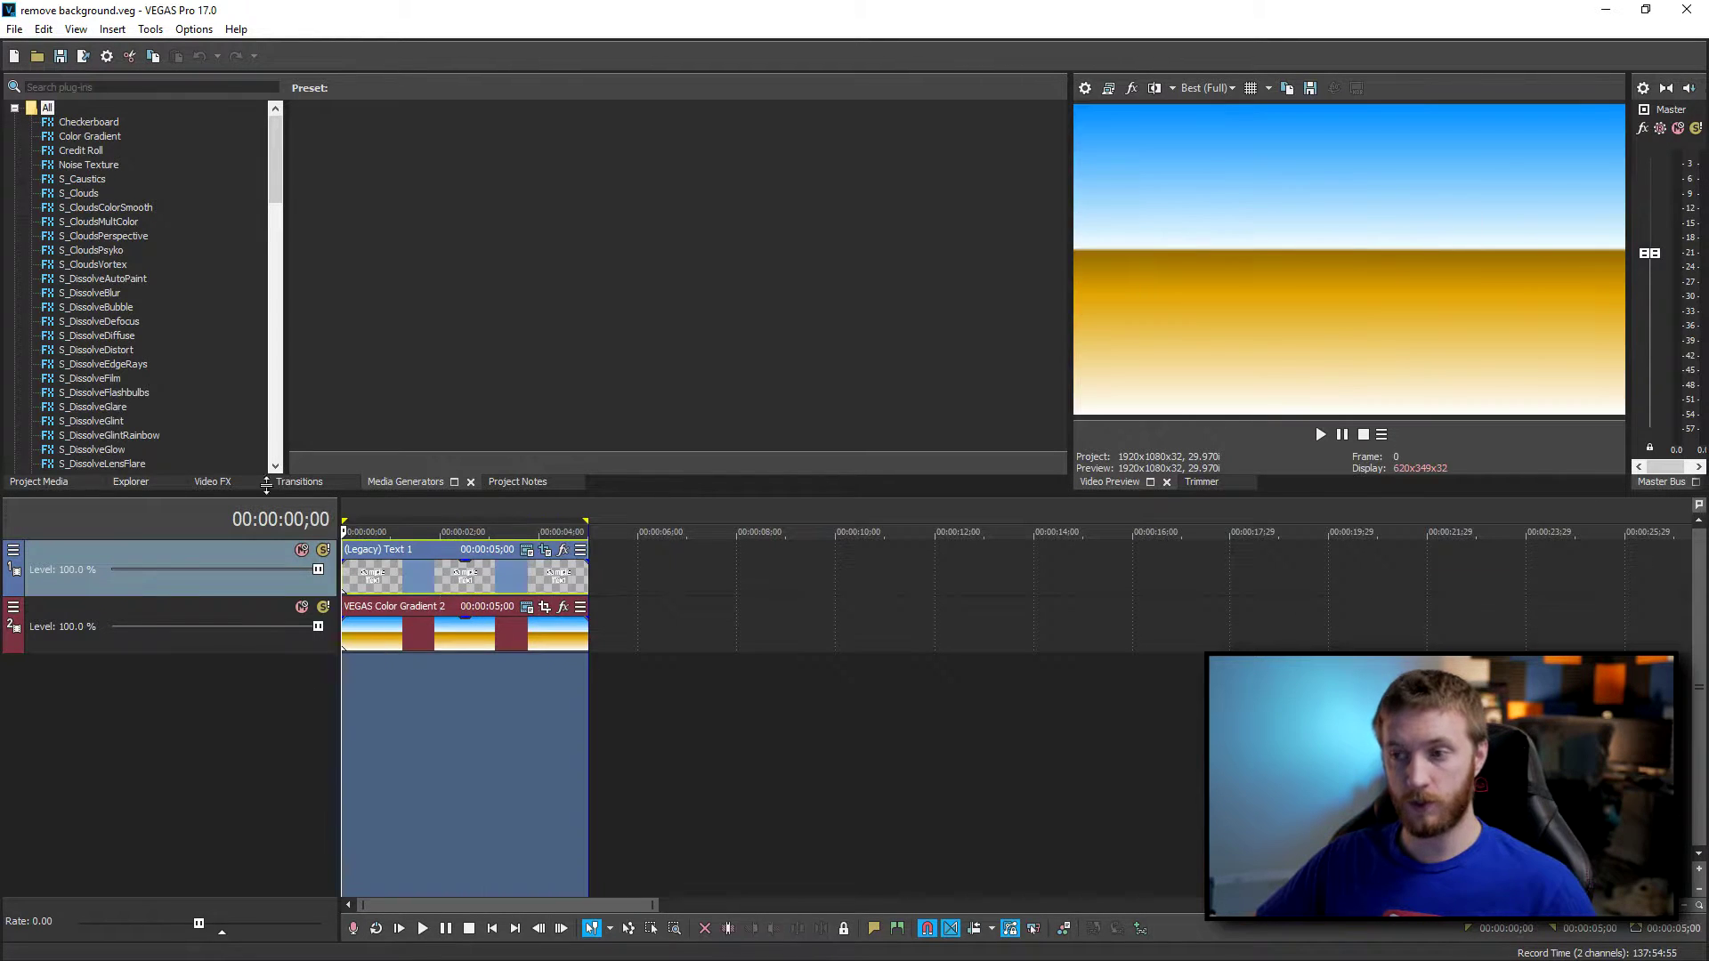
In Render As, choose the QuickTime 7 format with the 3 Mbps Video template.
click(15, 29)
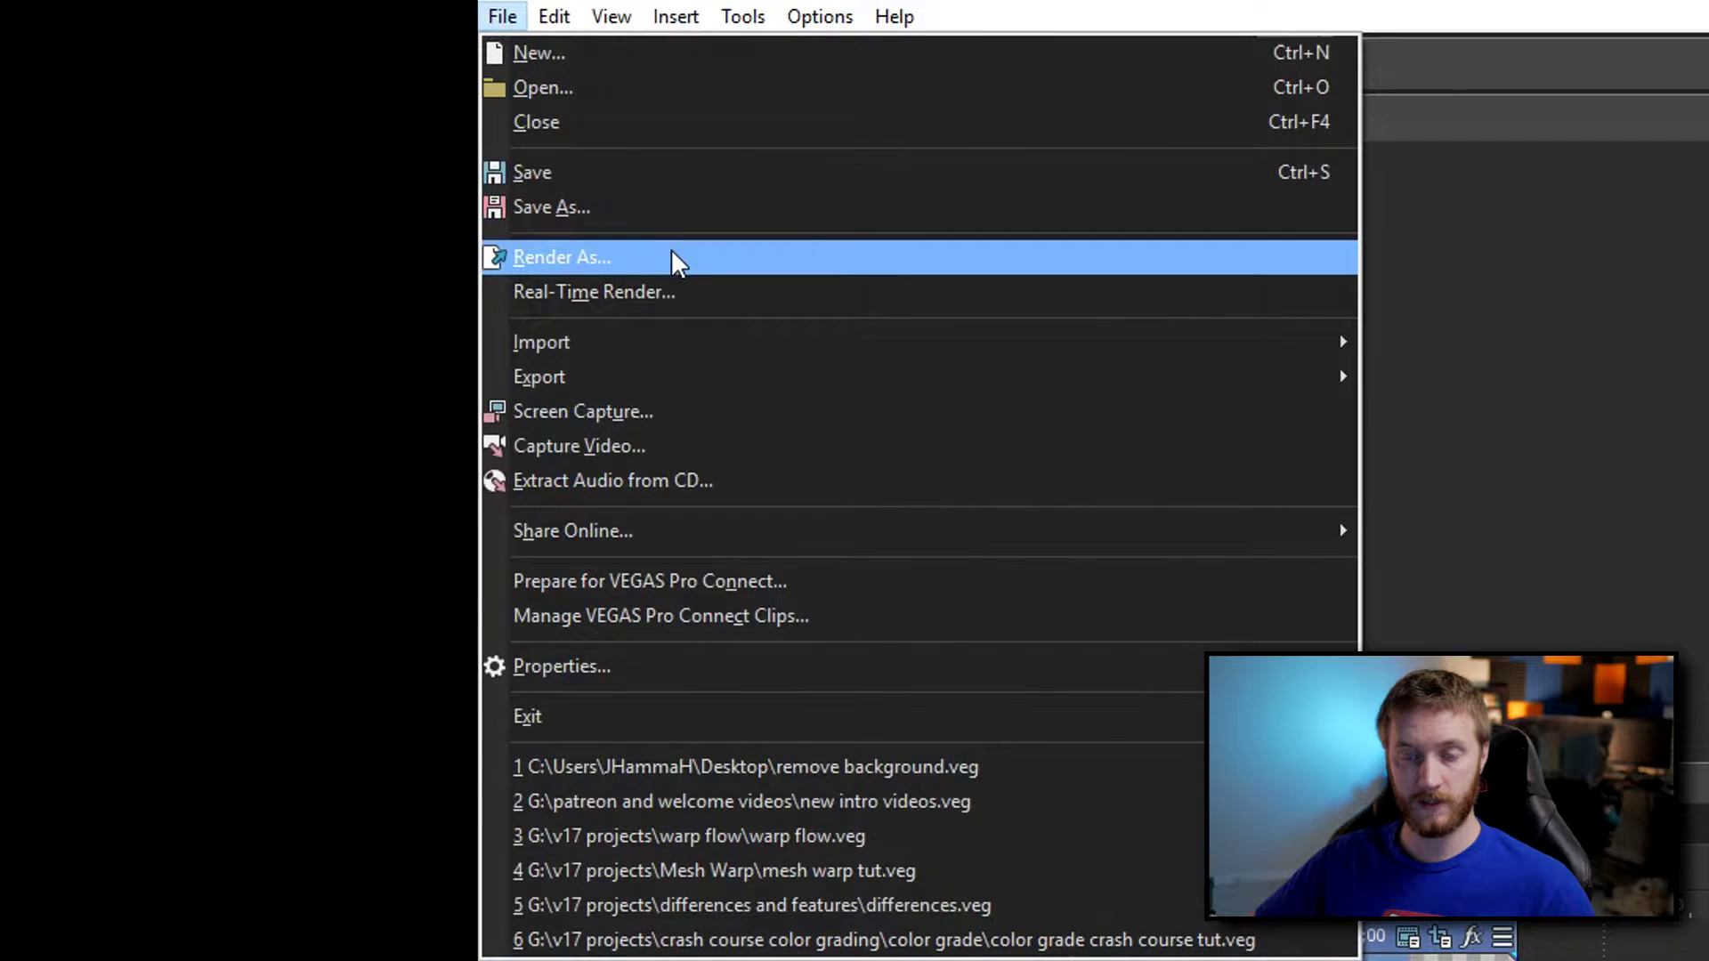
click(670, 257)
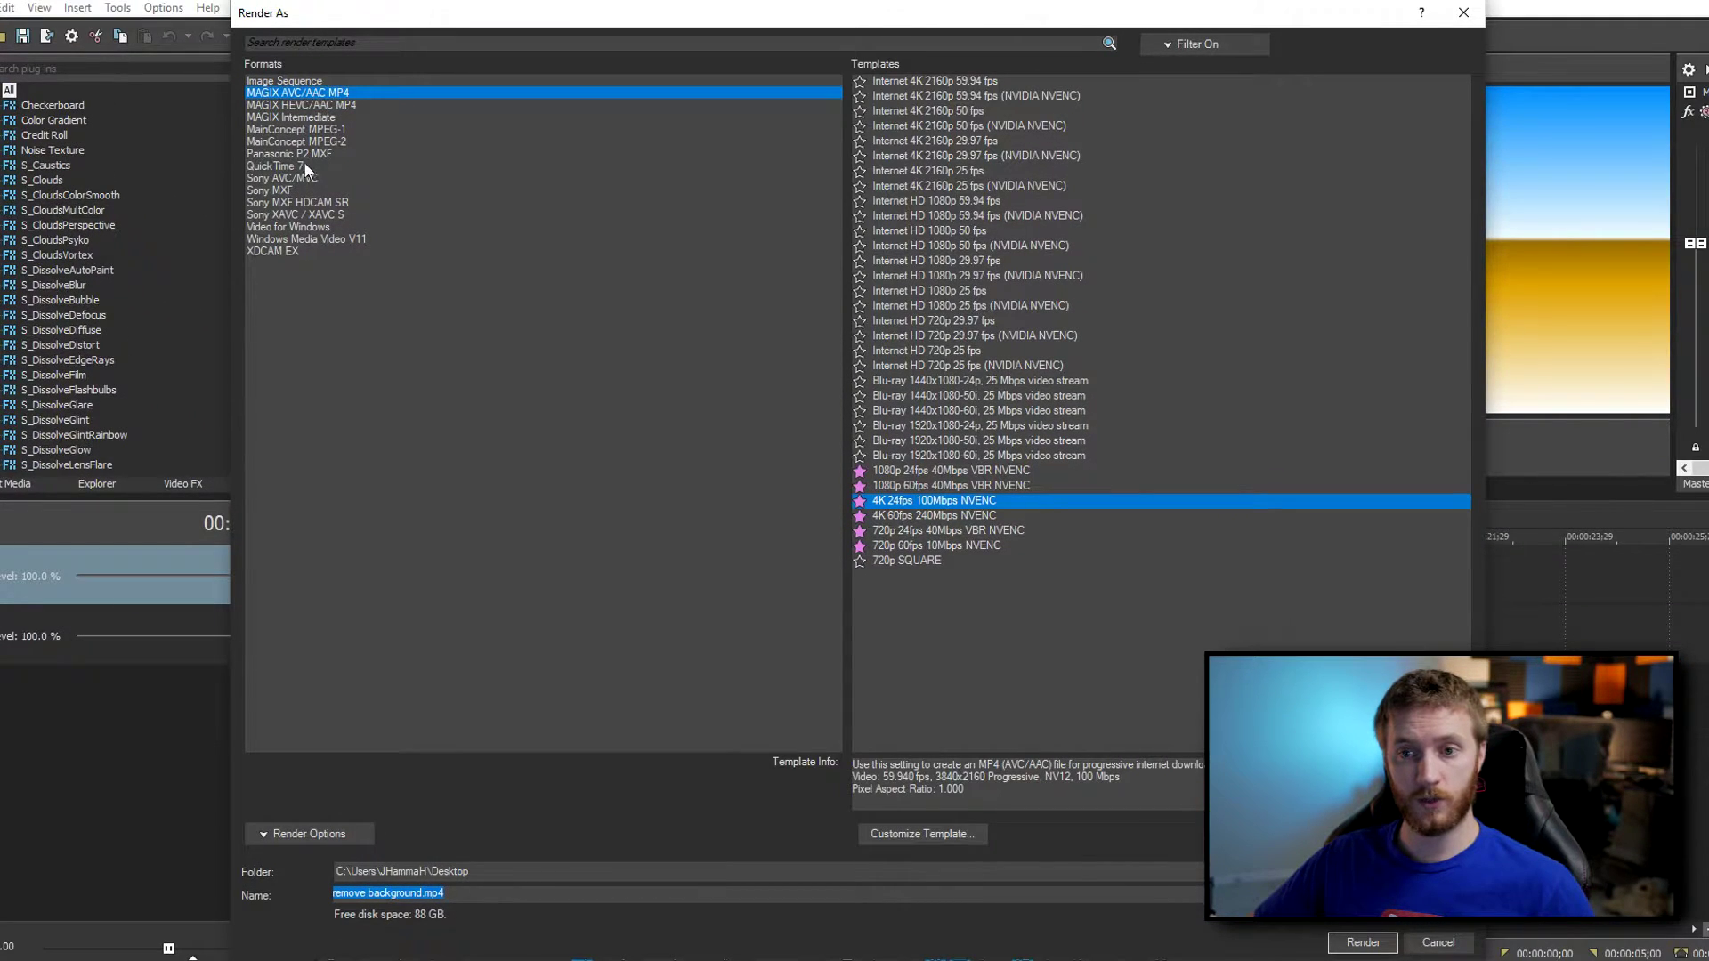
click(280, 168)
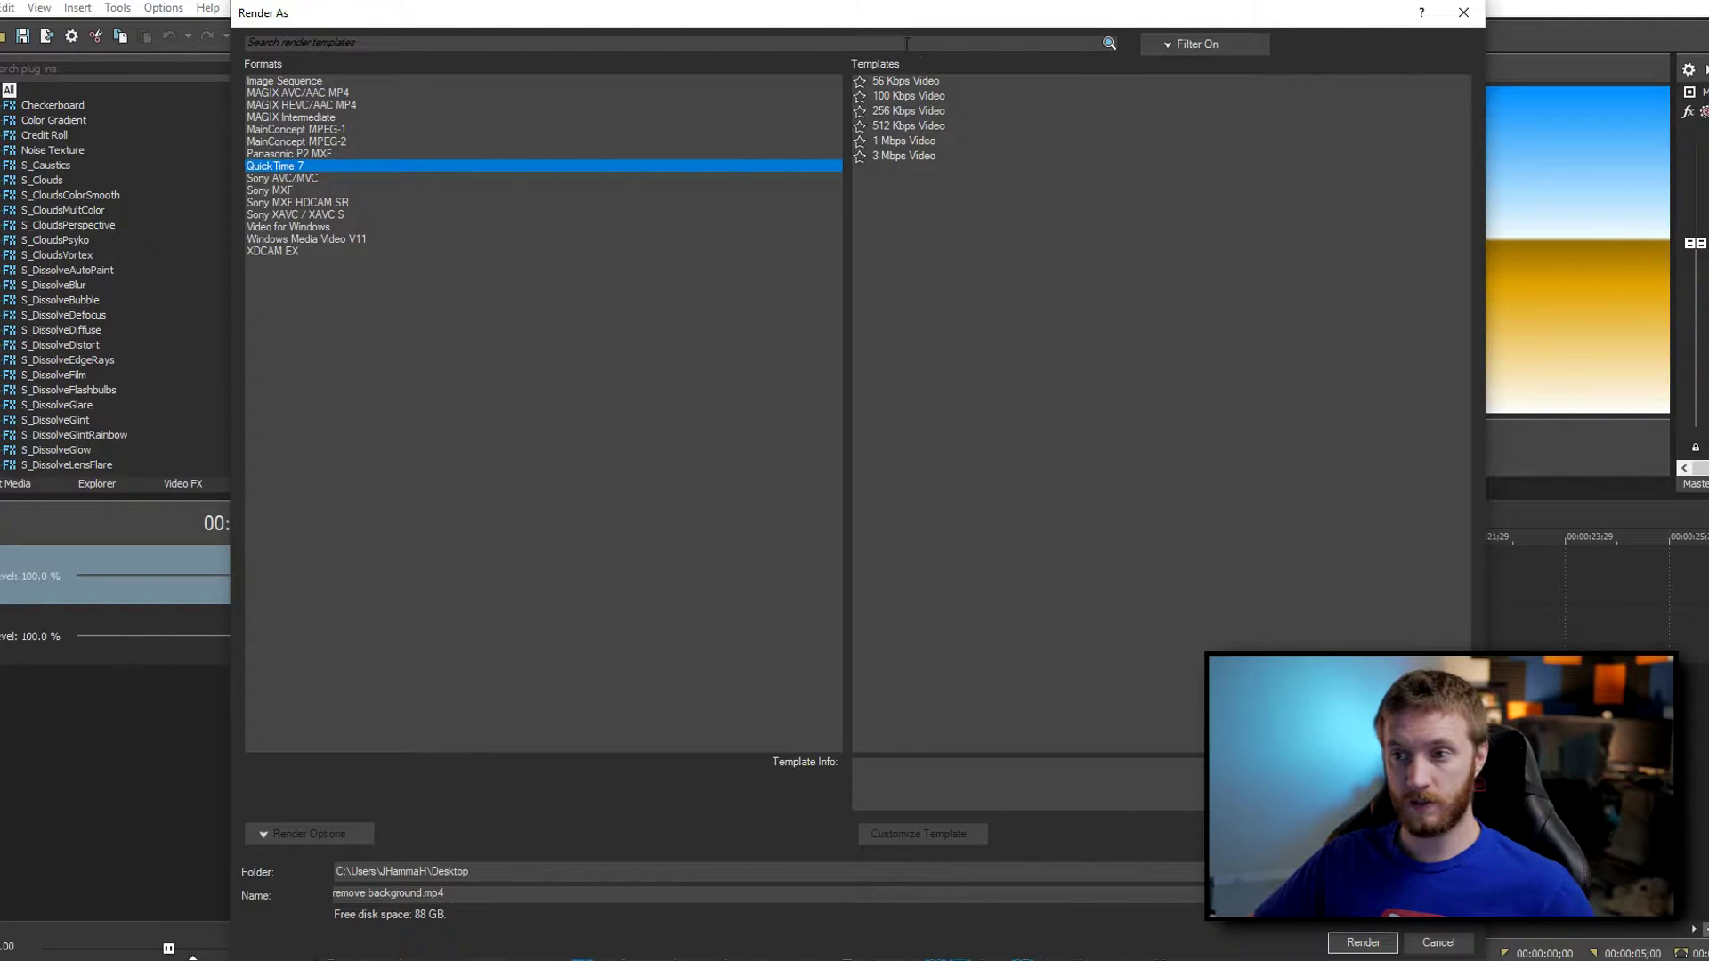
click(901, 158)
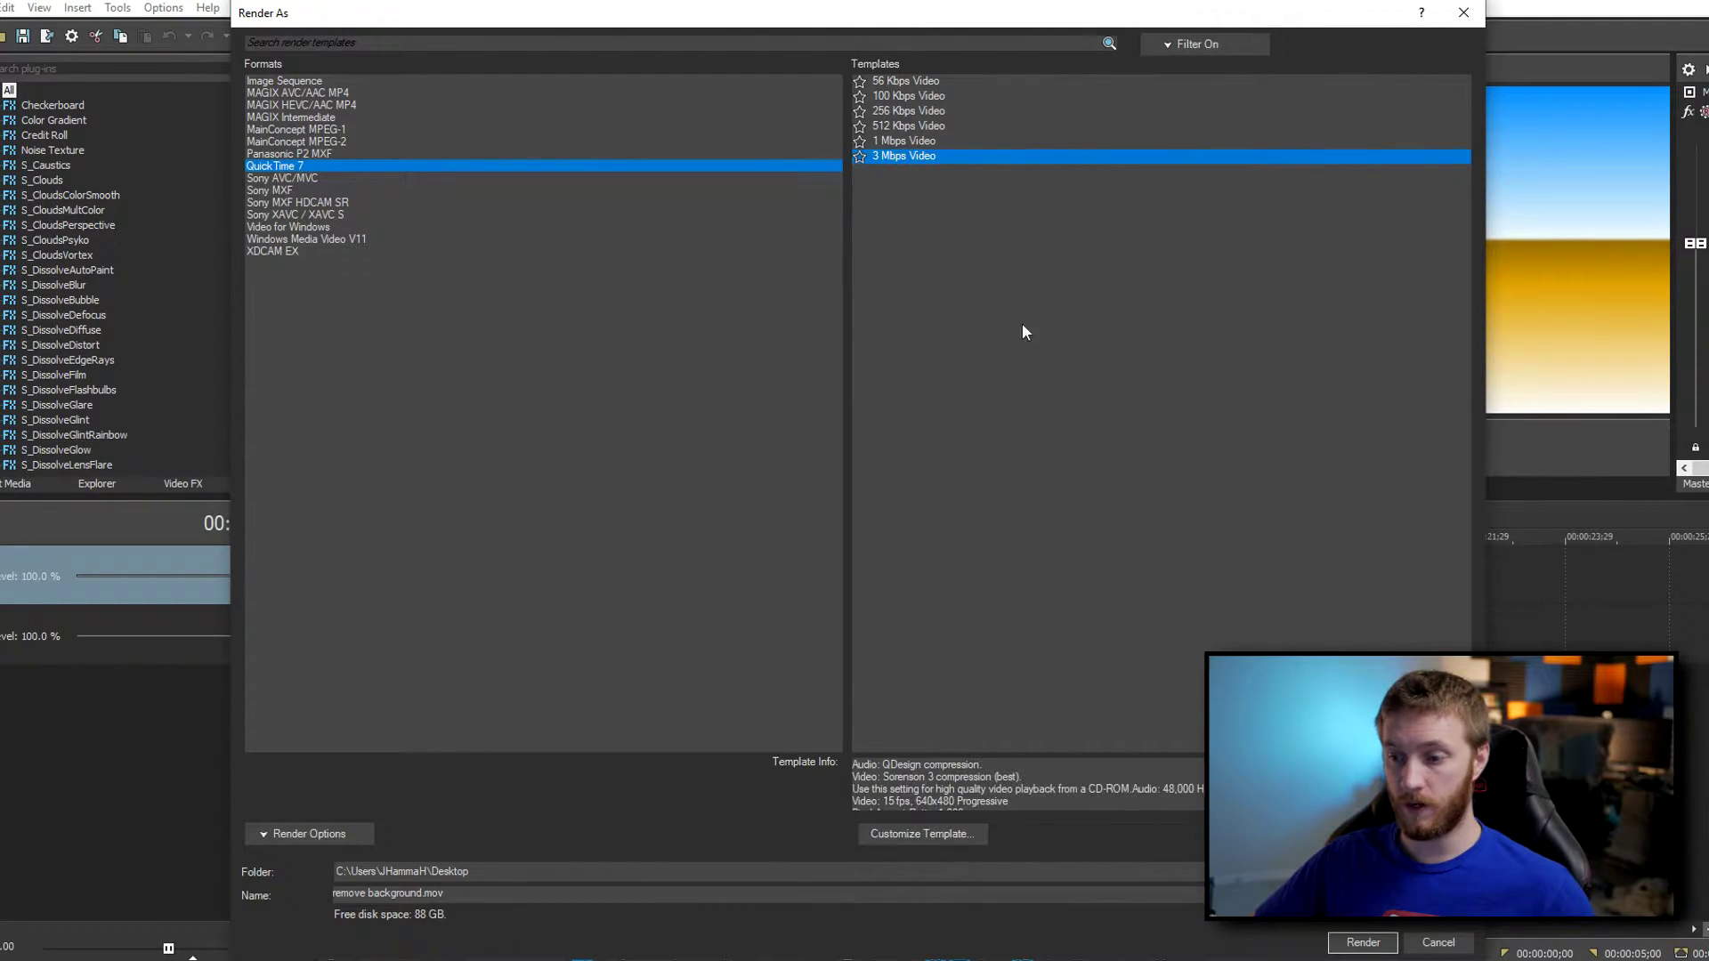
Customize the template with 1920x1080 frame size, 59.940 fps and progressive field order.
click(968, 839)
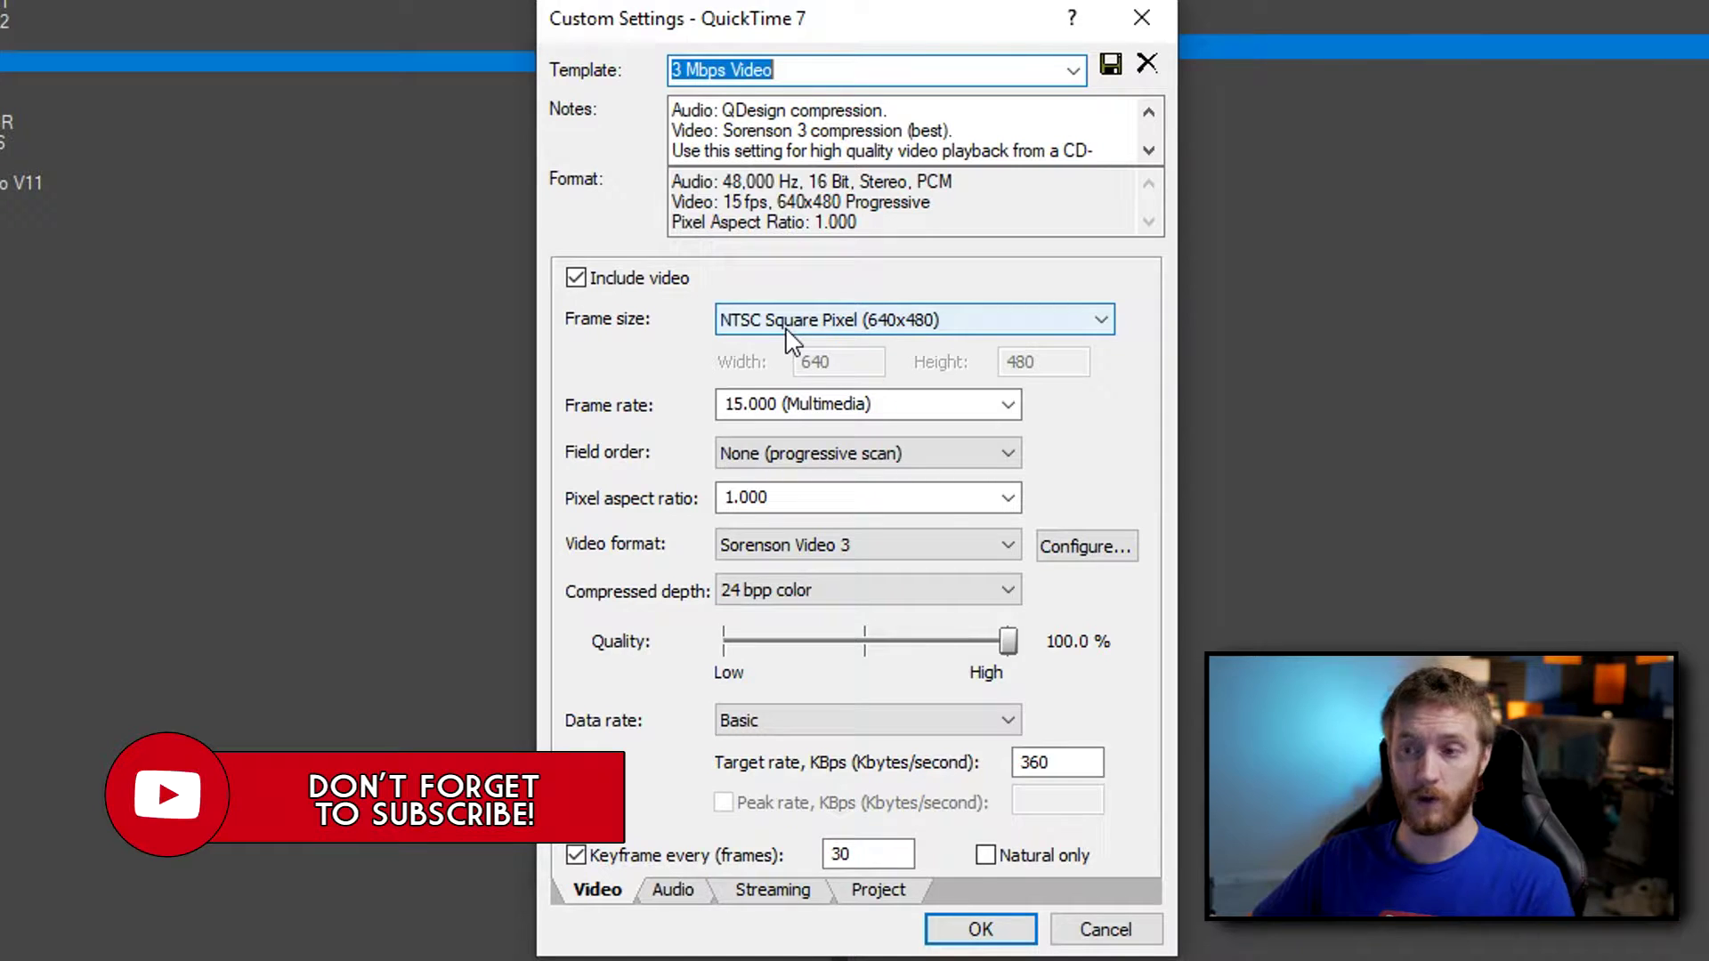
scroll(1106, 324, down, 6)
click(1106, 324)
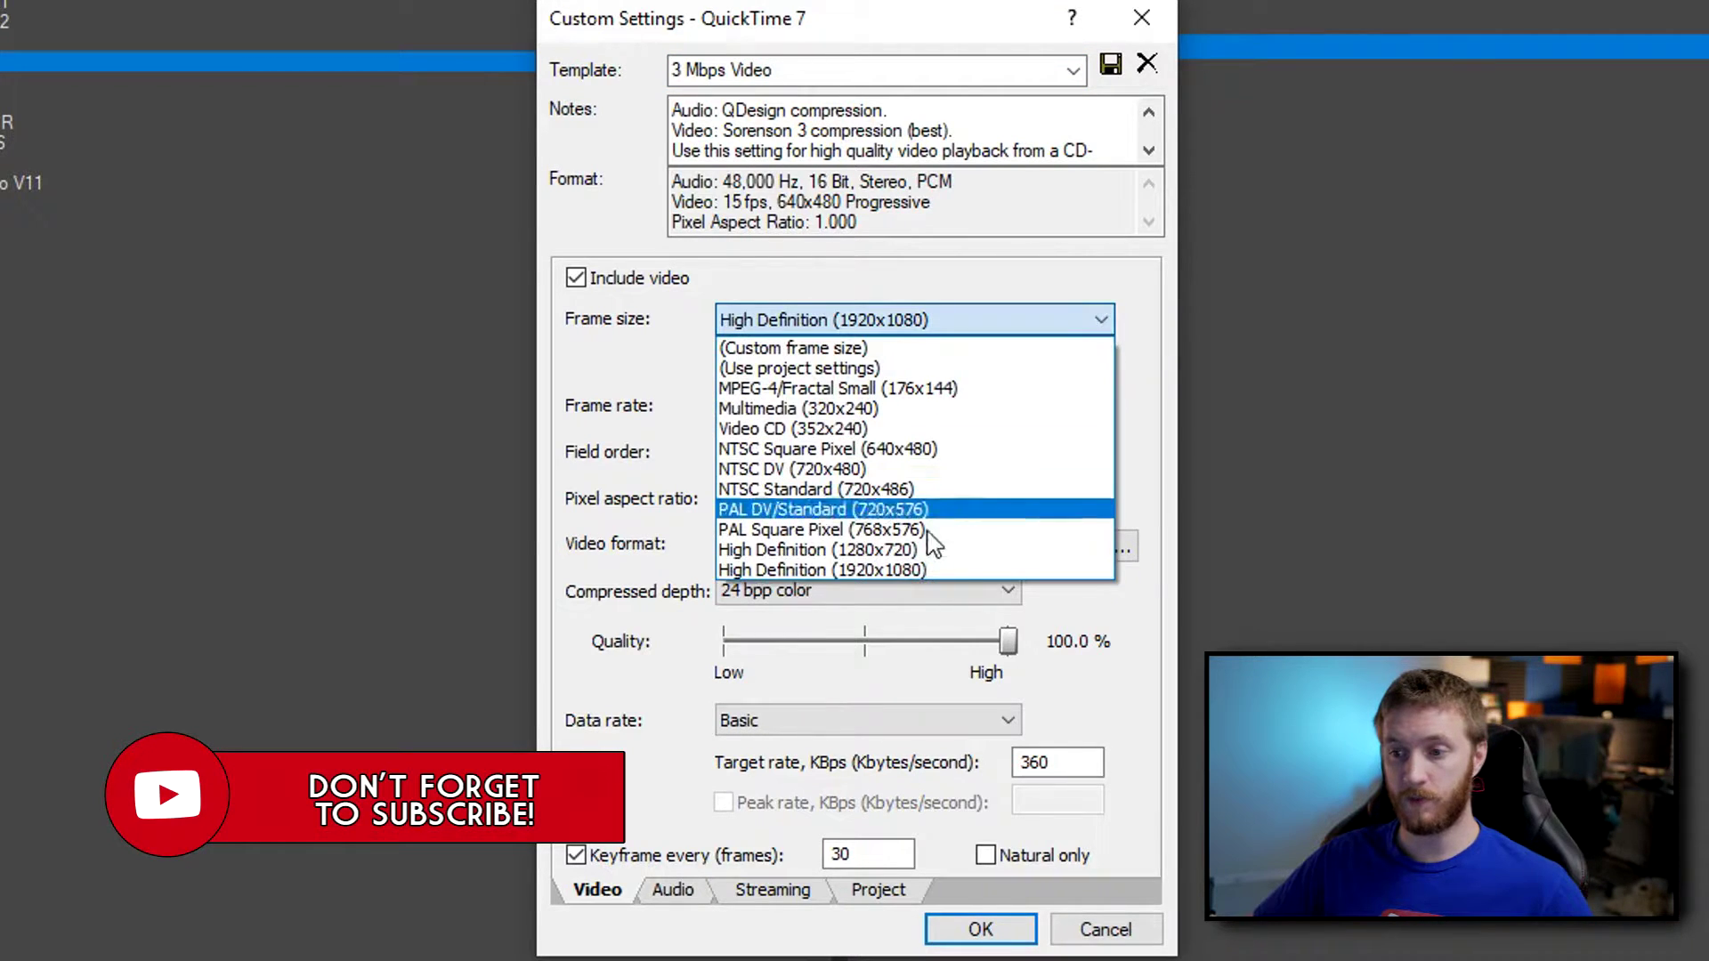
click(873, 570)
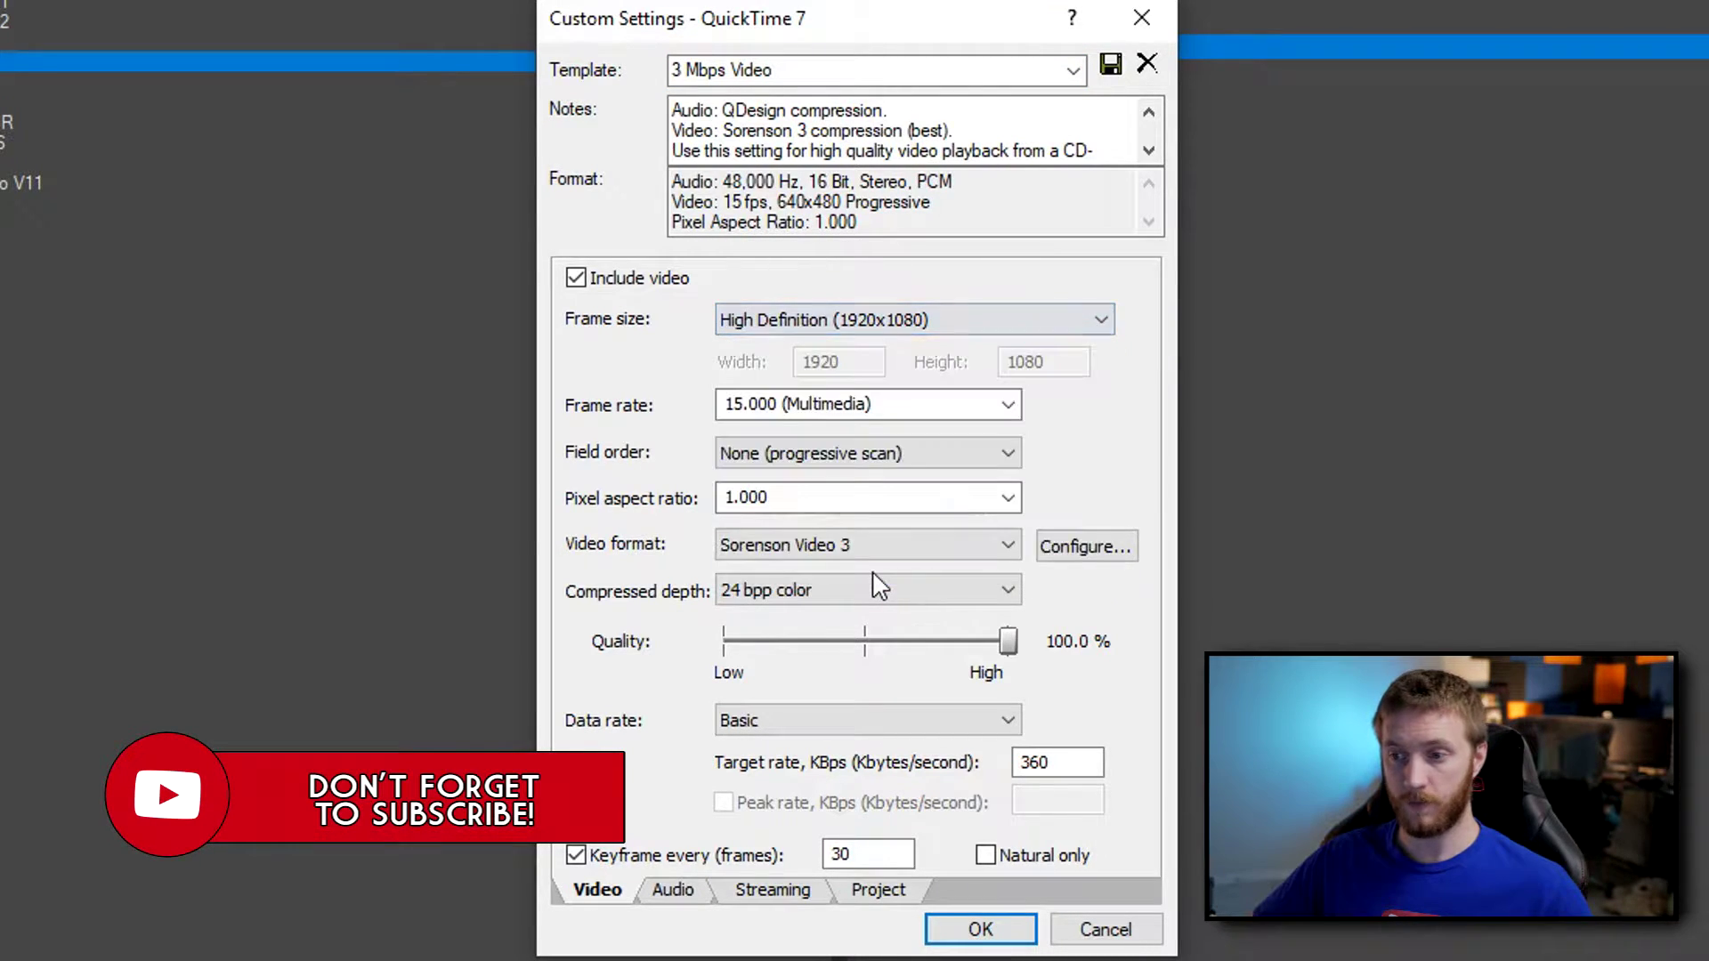
click(1007, 406)
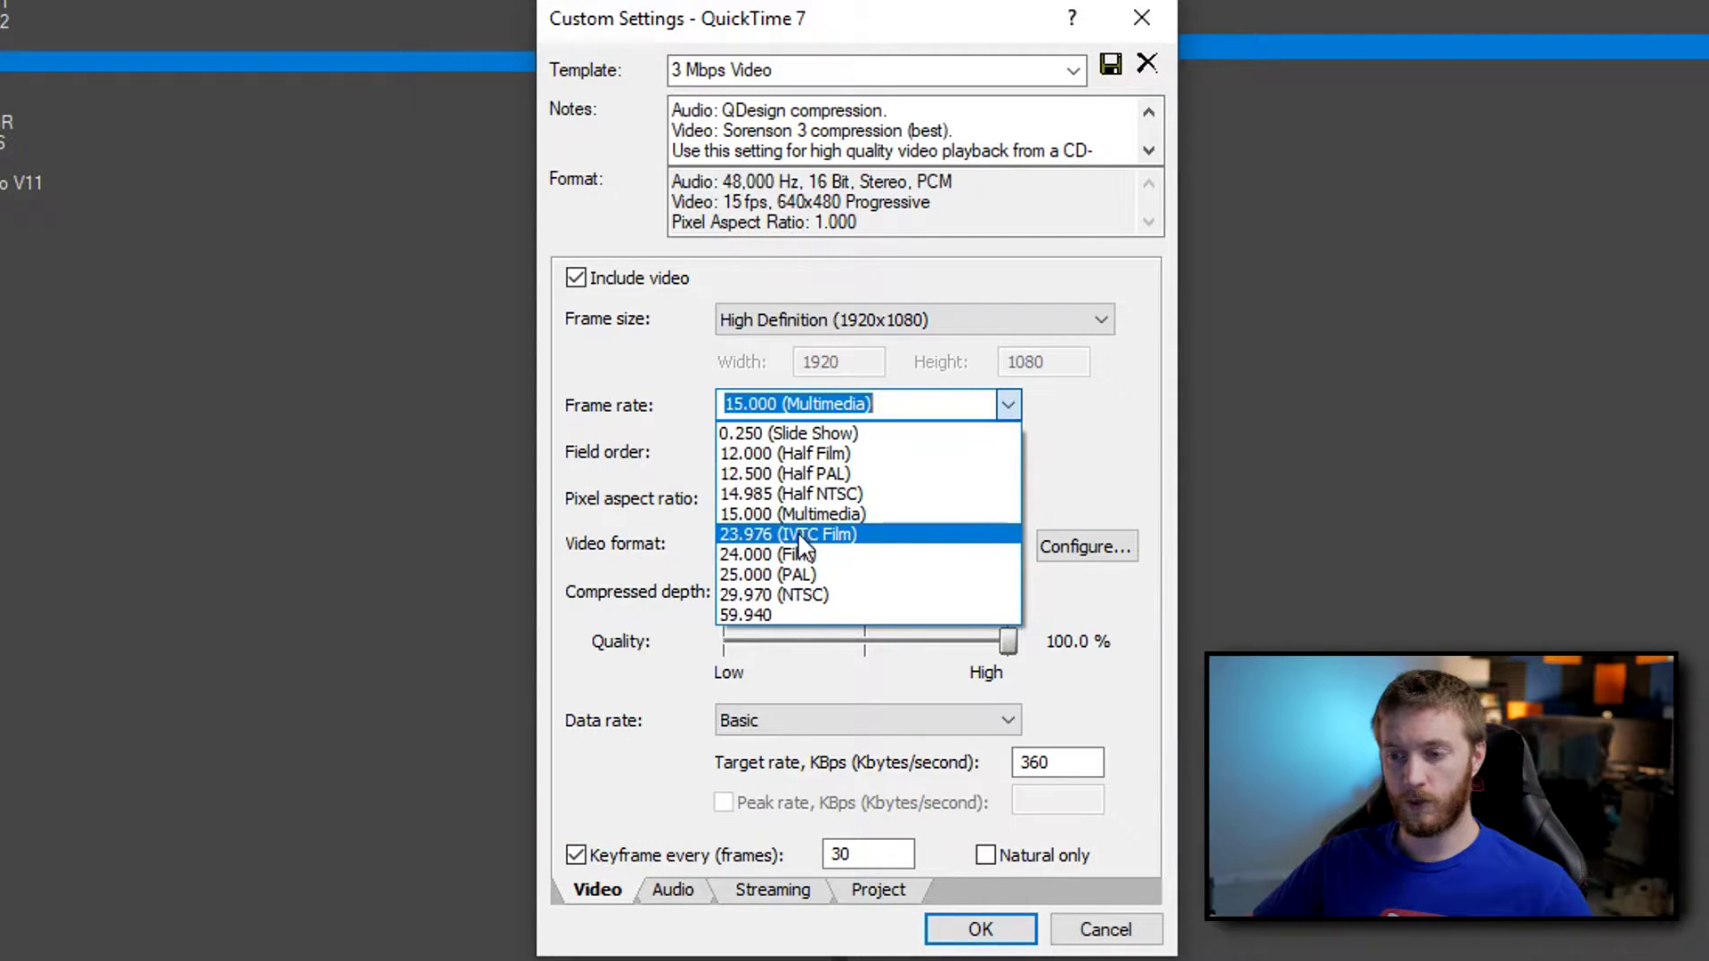
click(760, 612)
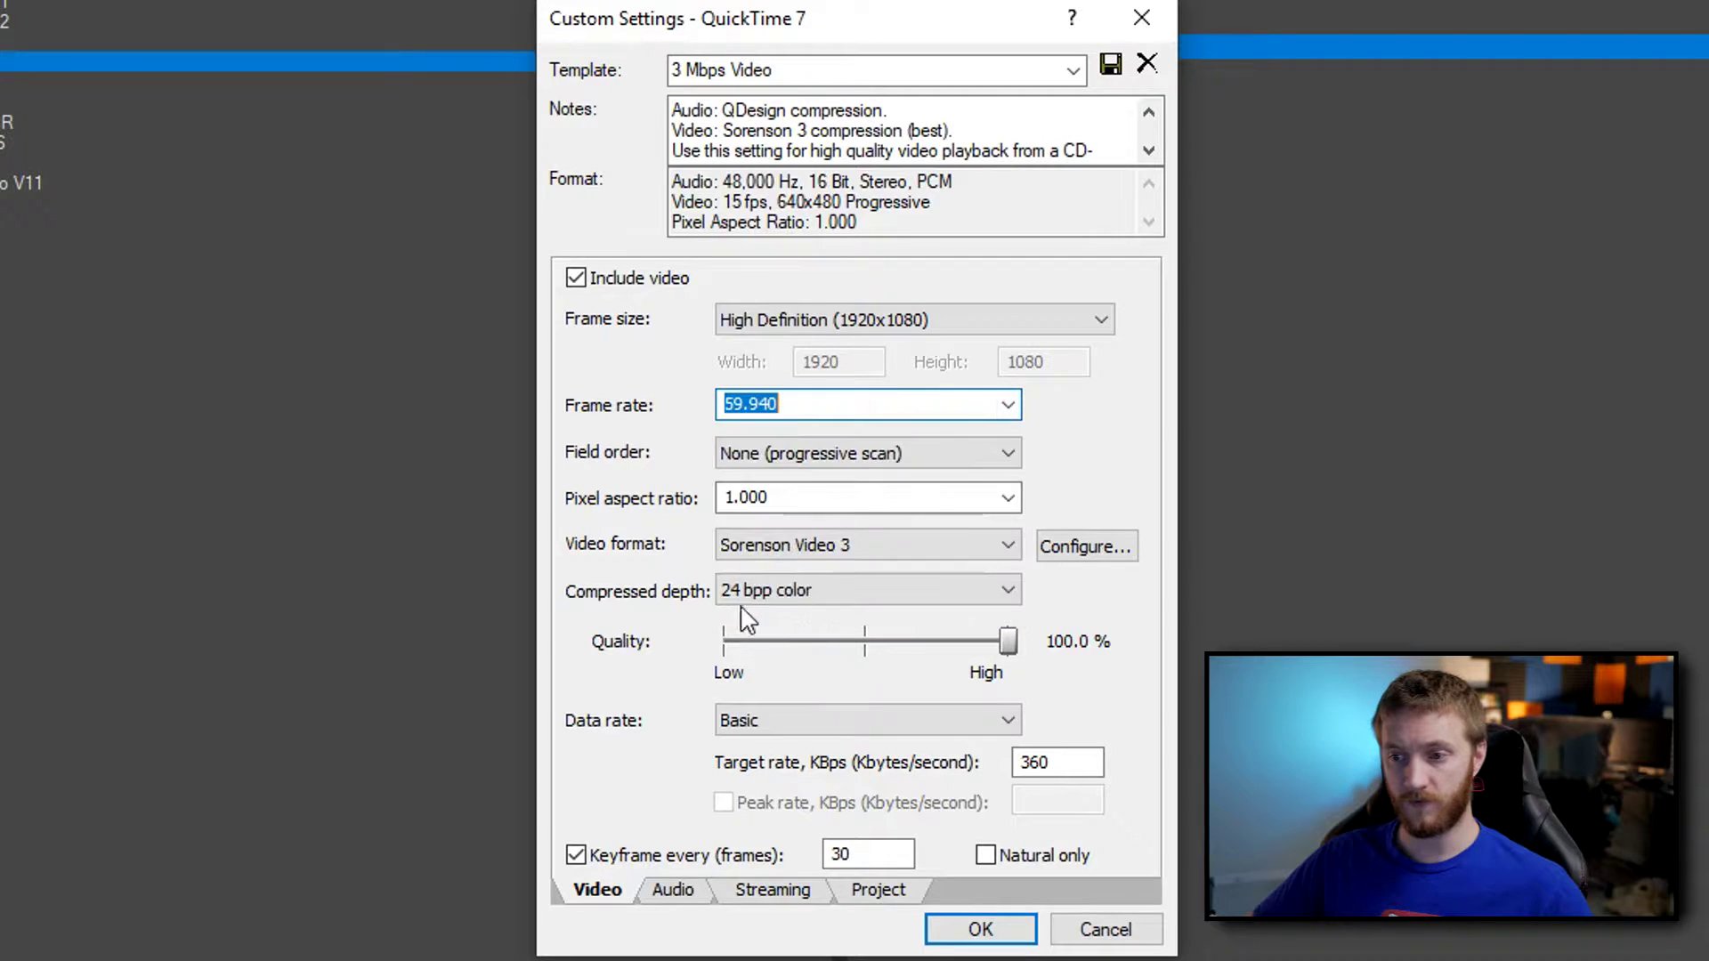
click(812, 453)
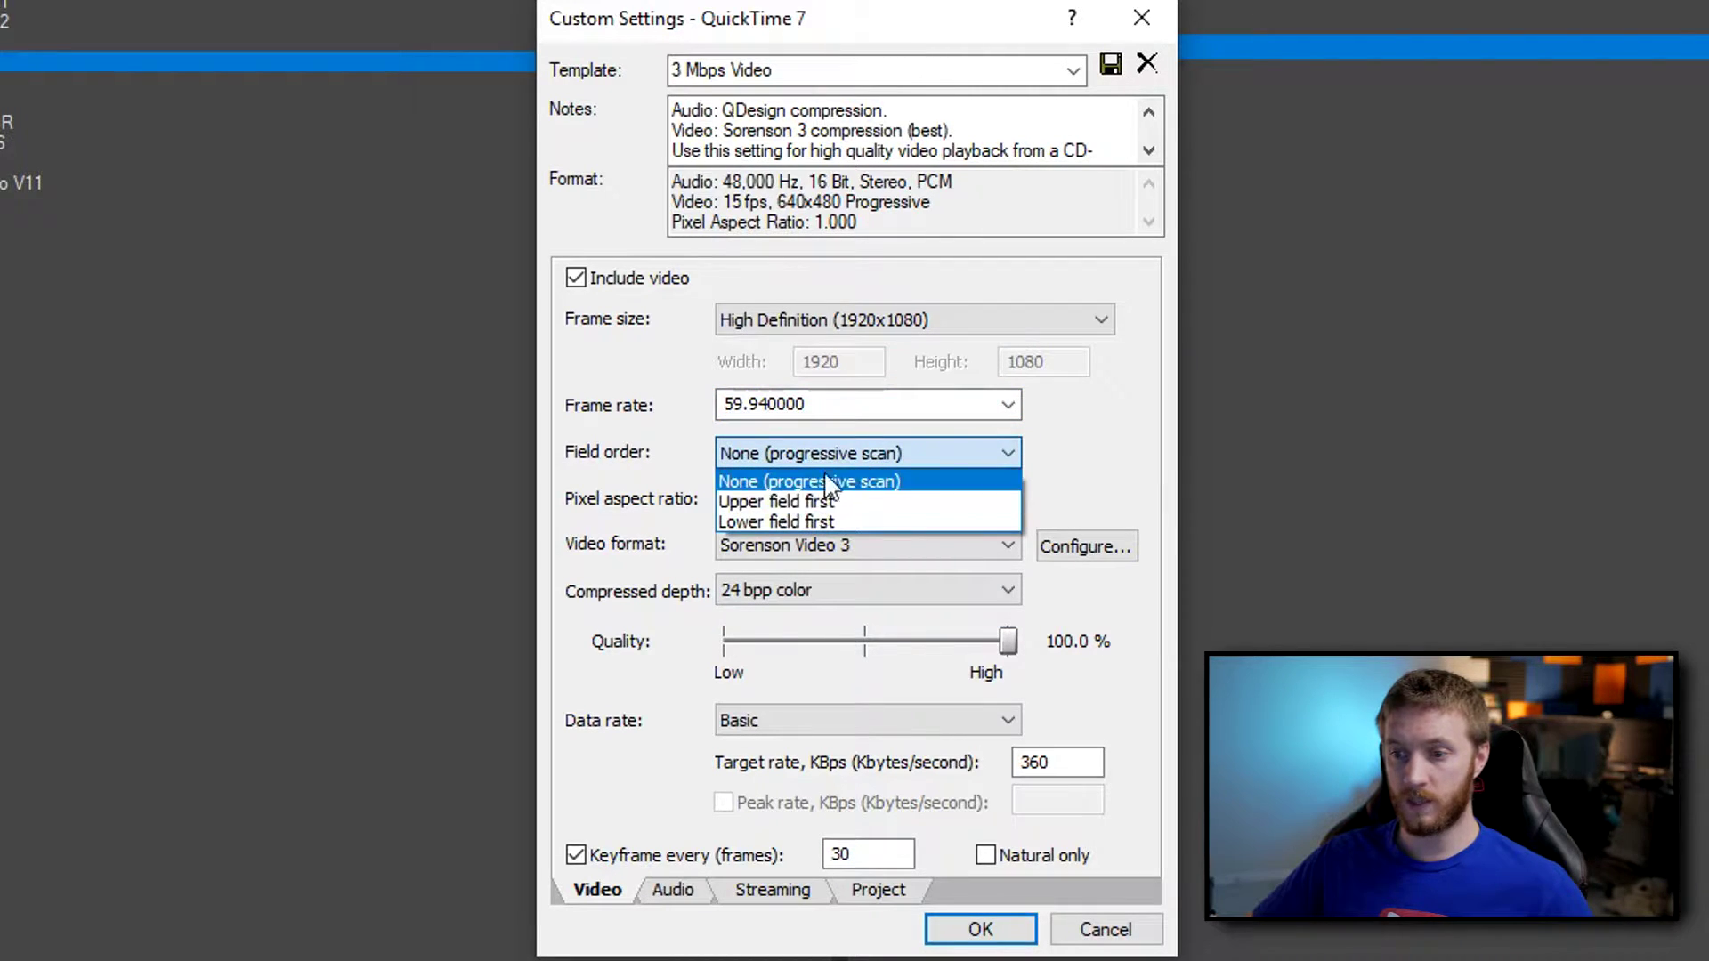
click(823, 482)
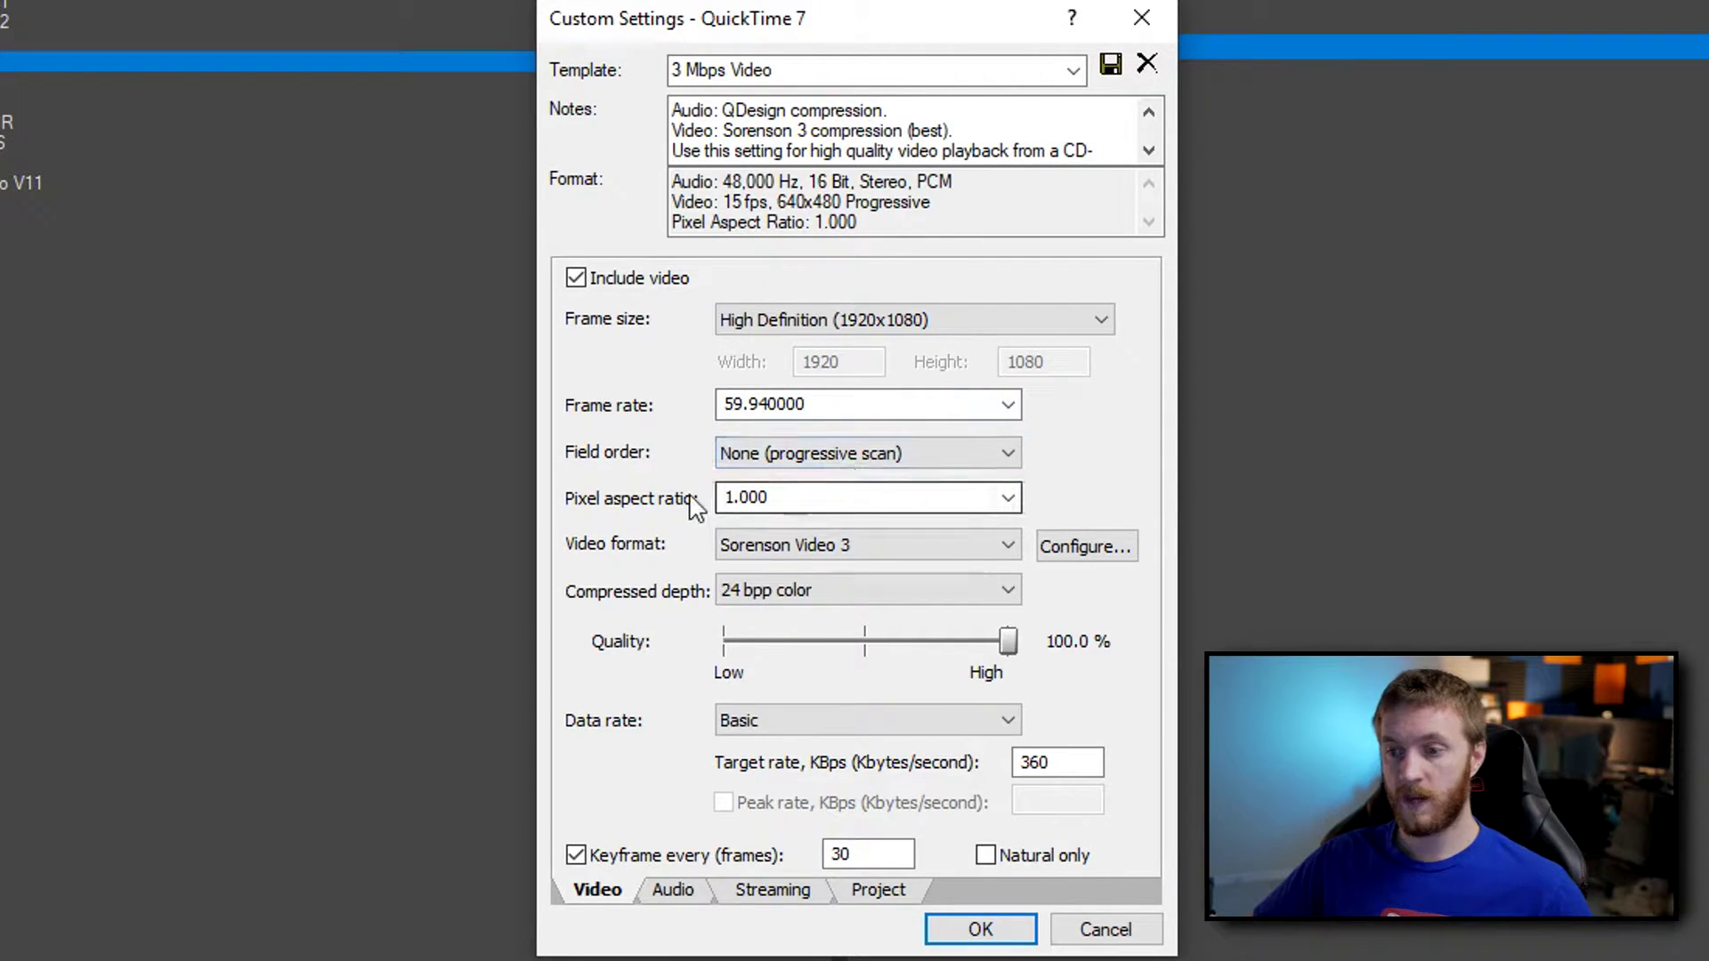
click(747, 506)
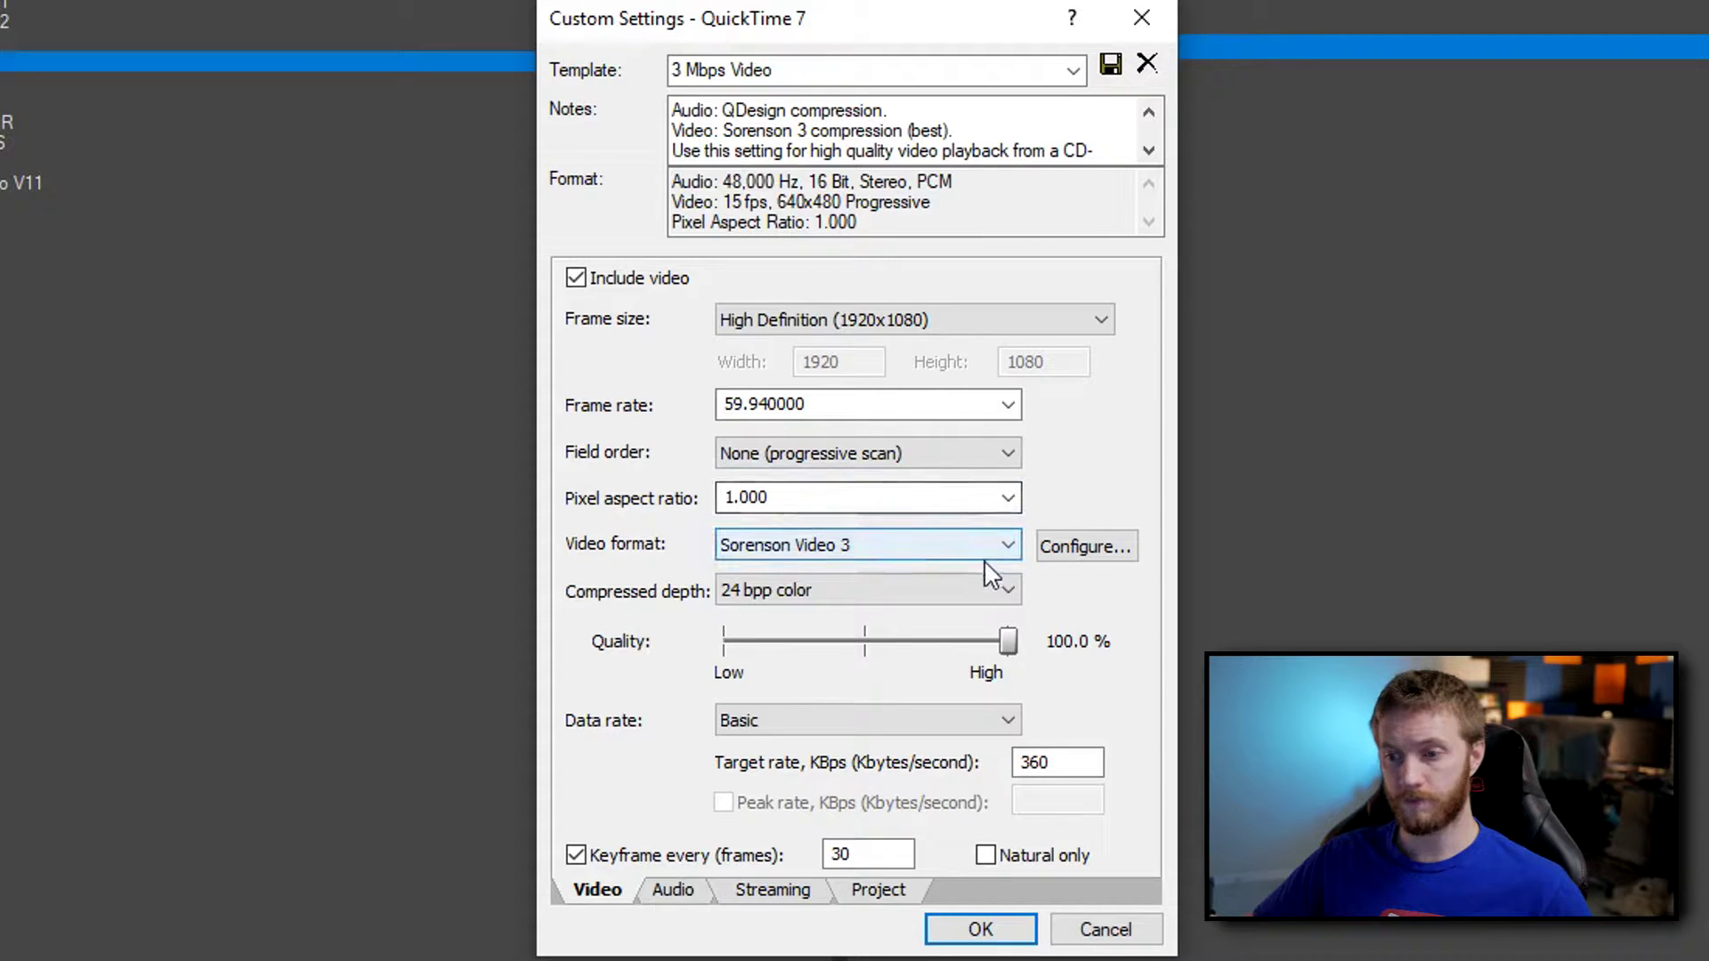
Set the codec to Animation with 32 bpp color, 100% quality and a keyframe every 60 frames.
click(1009, 547)
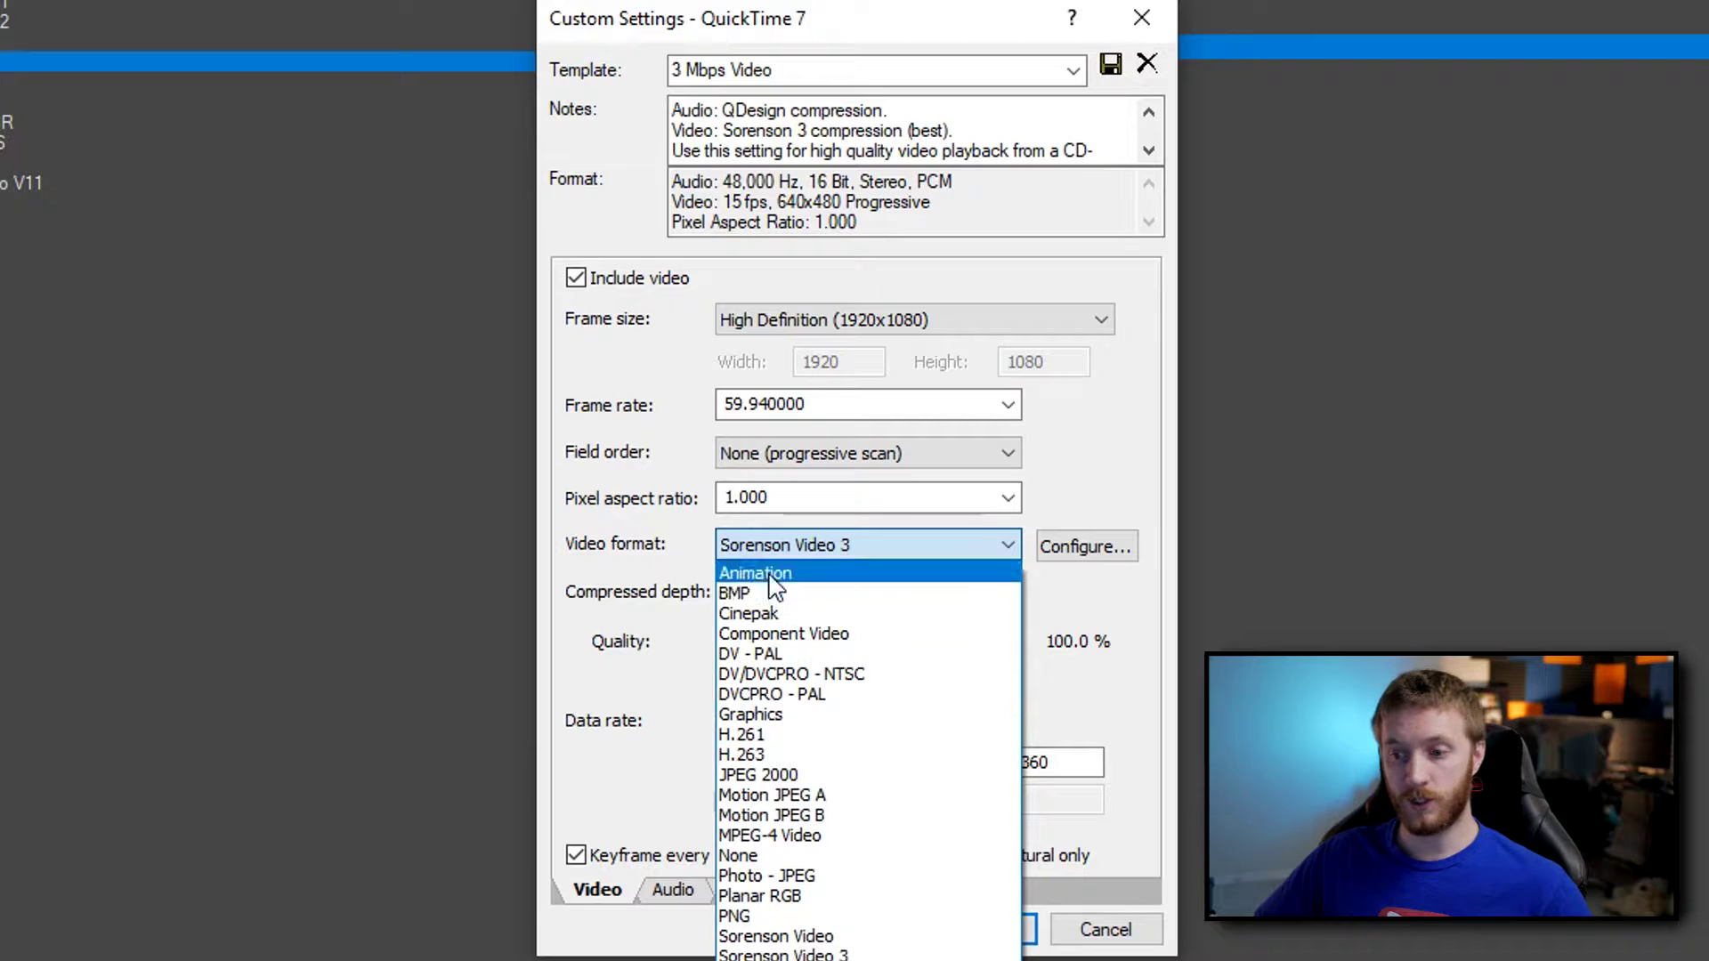
click(933, 573)
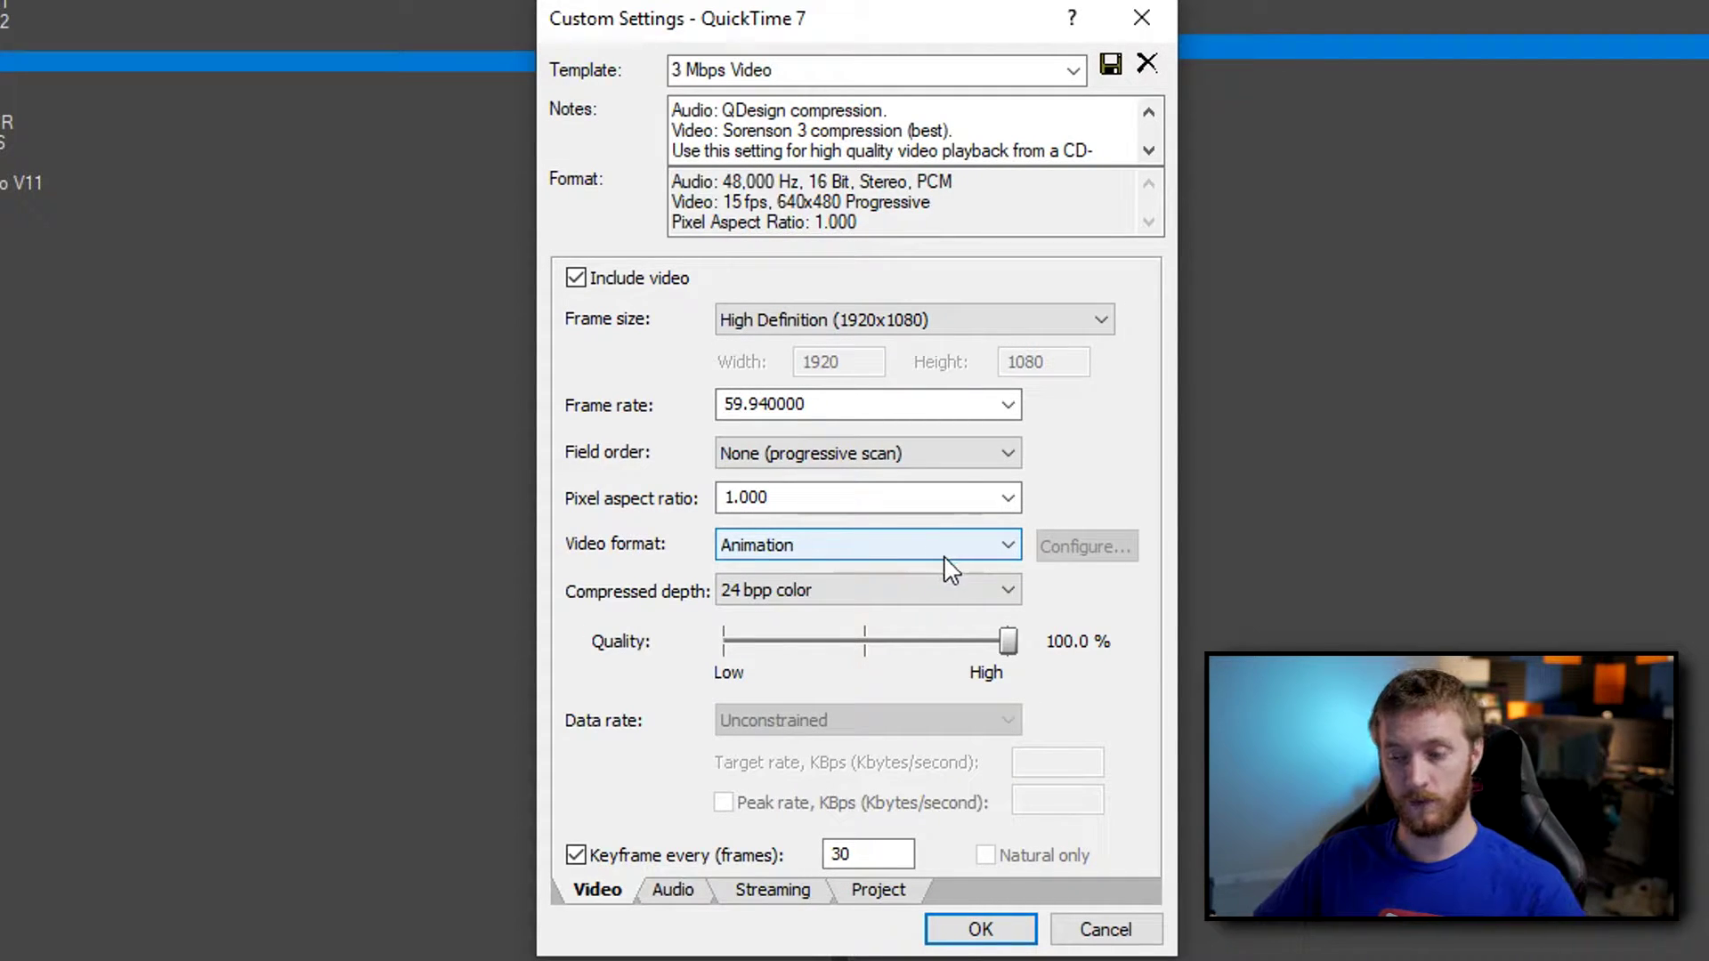
click(848, 593)
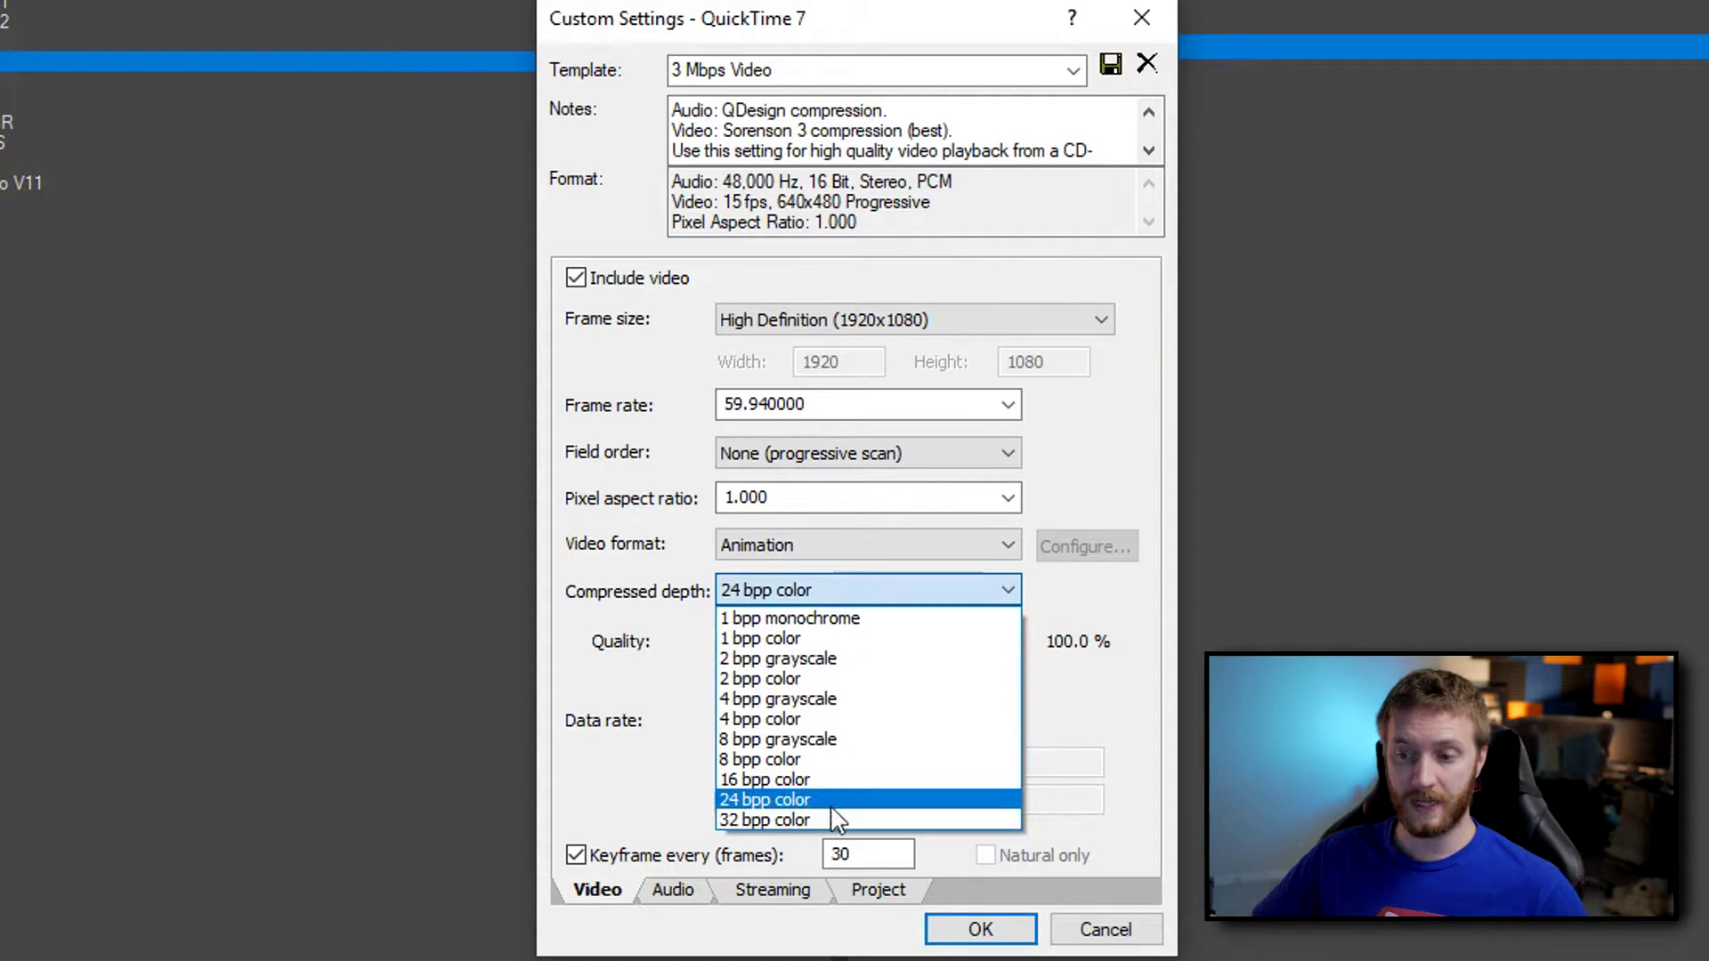
click(804, 820)
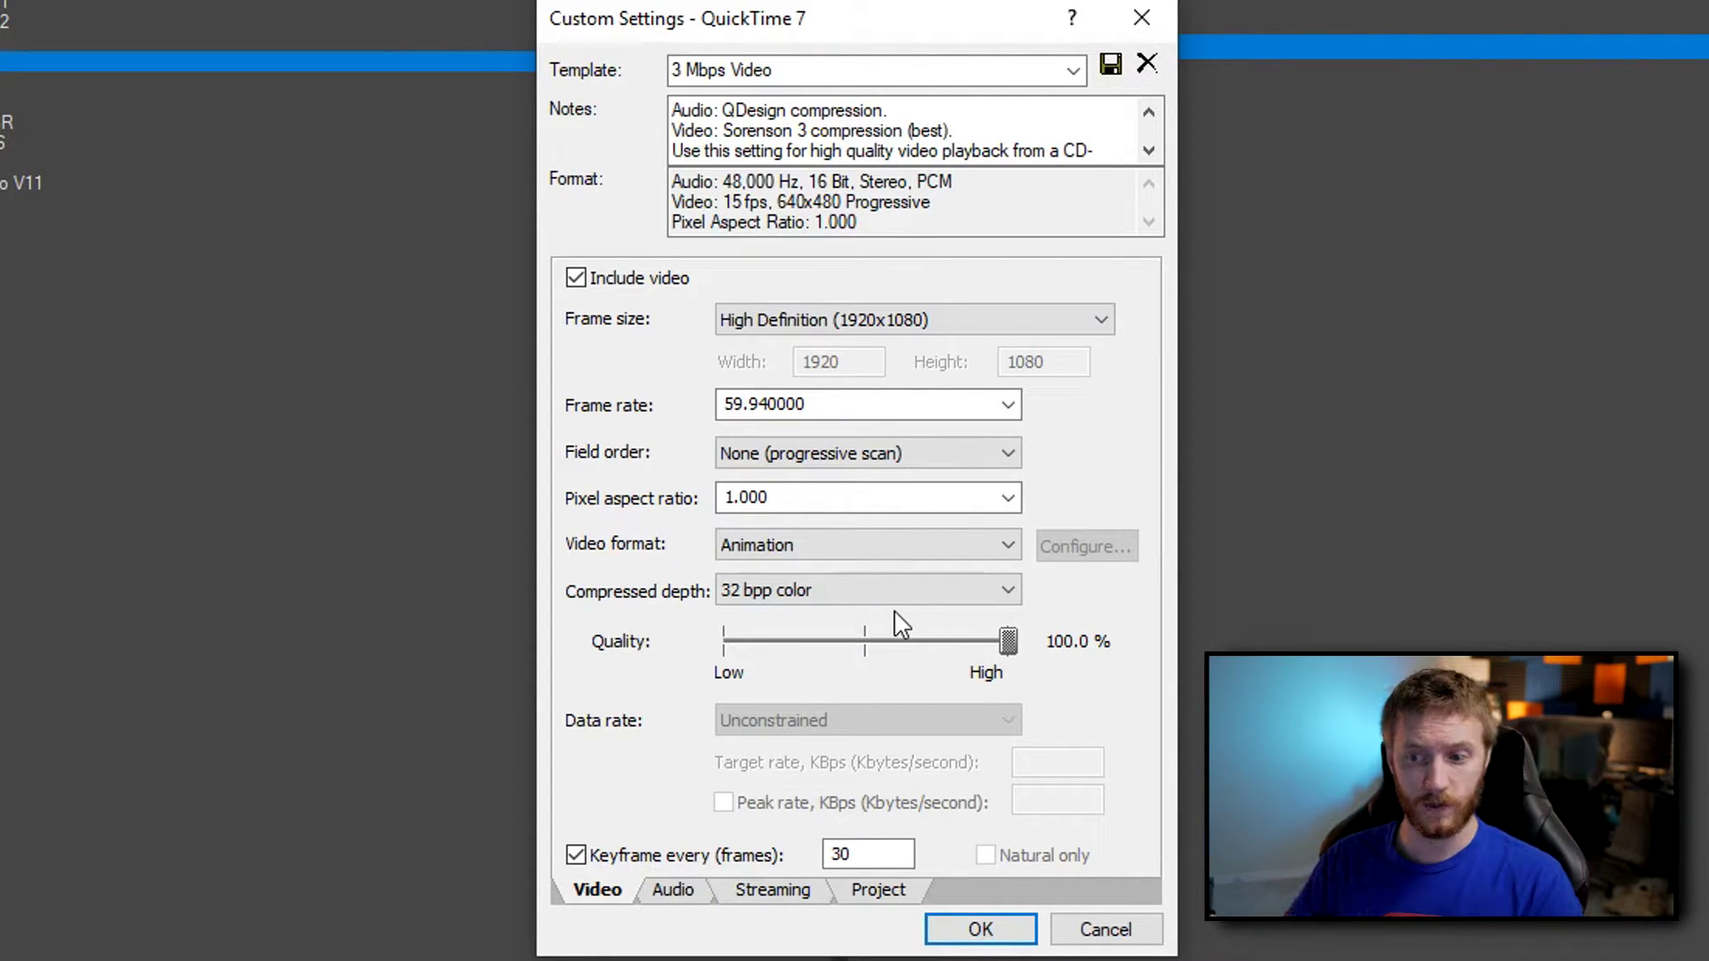
click(855, 854)
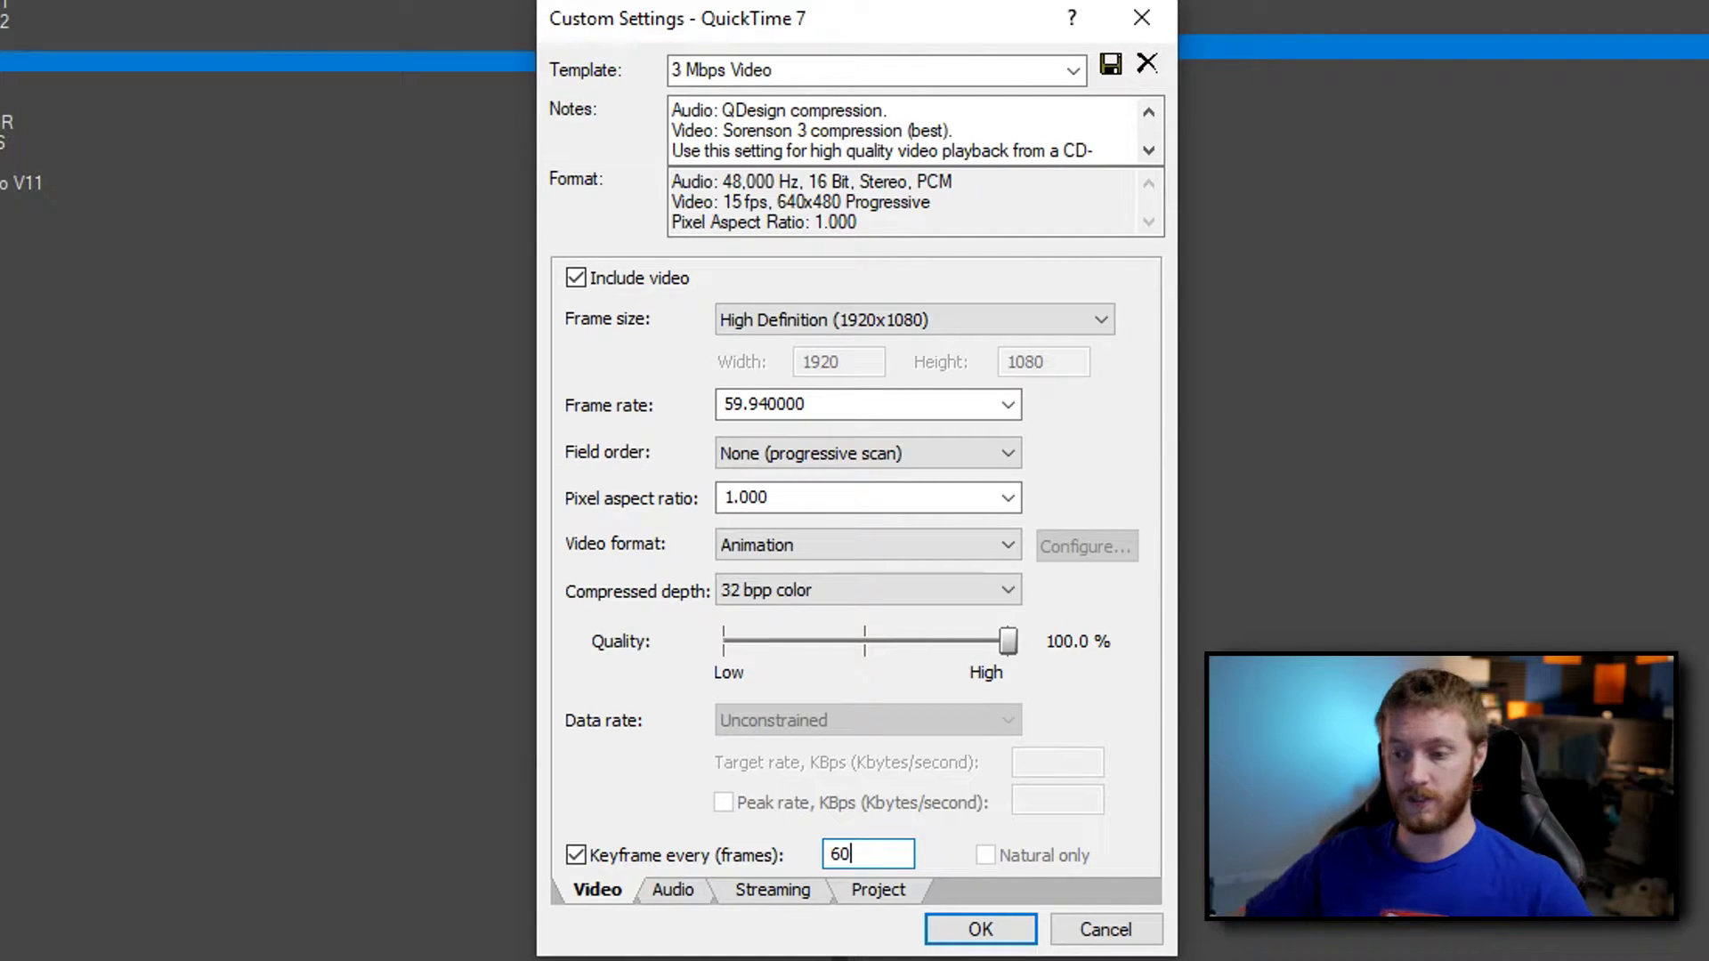
click(674, 890)
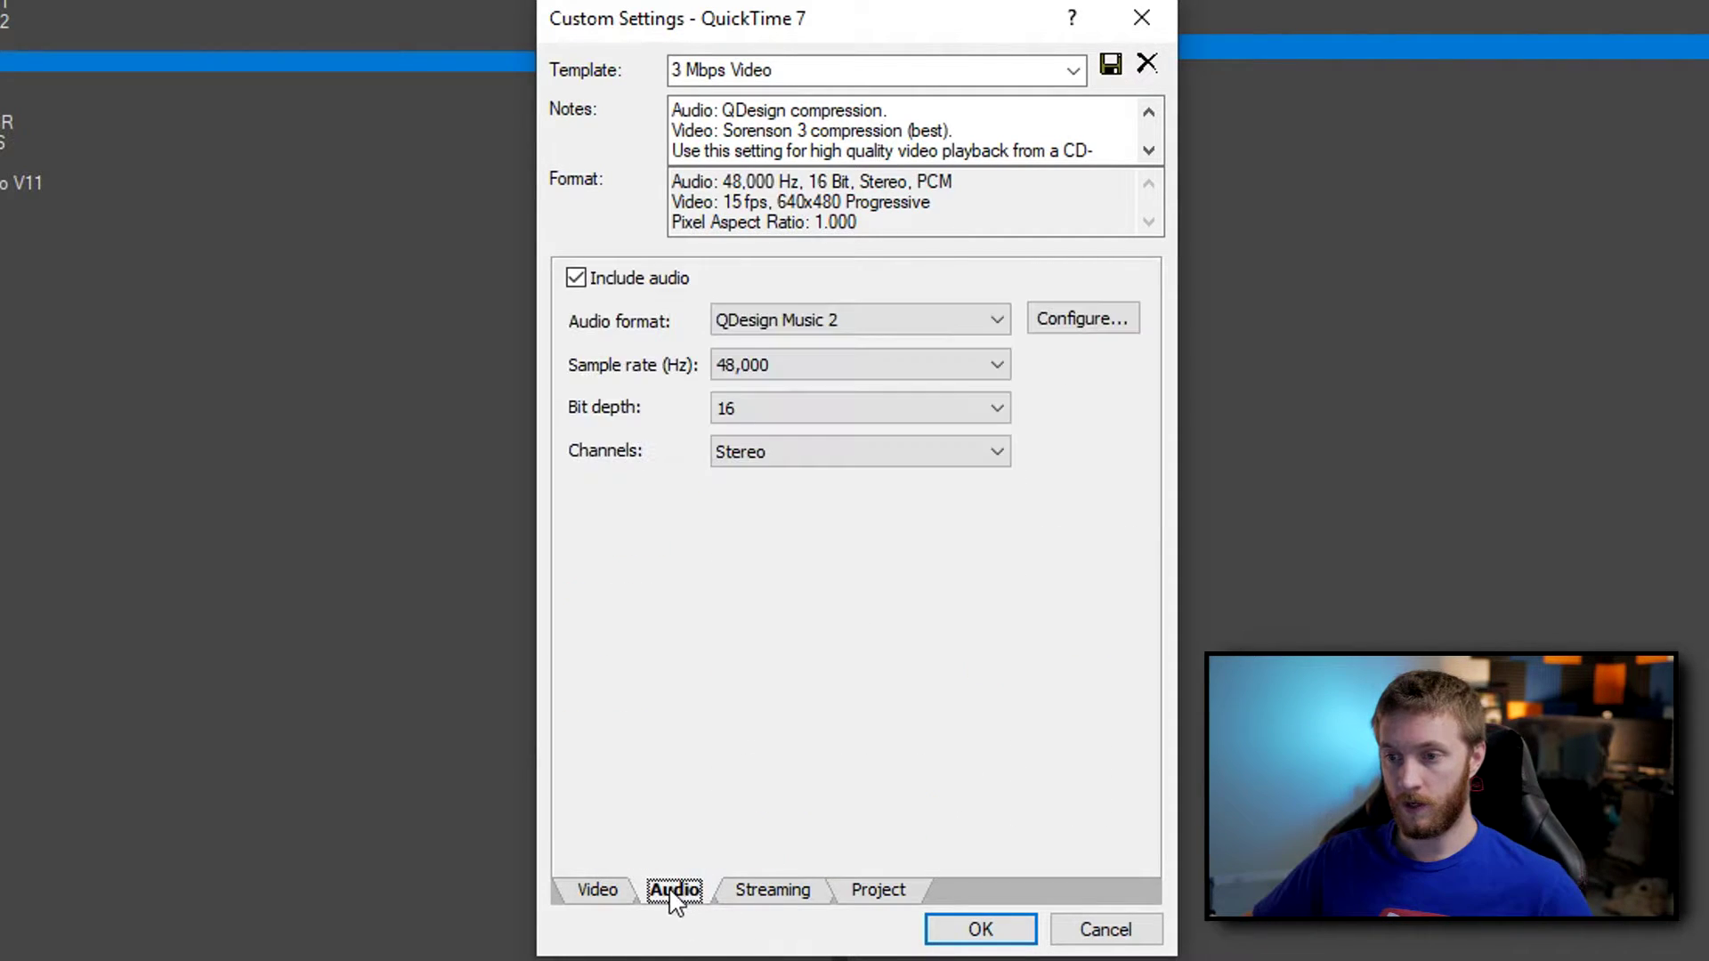
Exclude audio and set video rendering quality to Best on the Project tab.
click(576, 278)
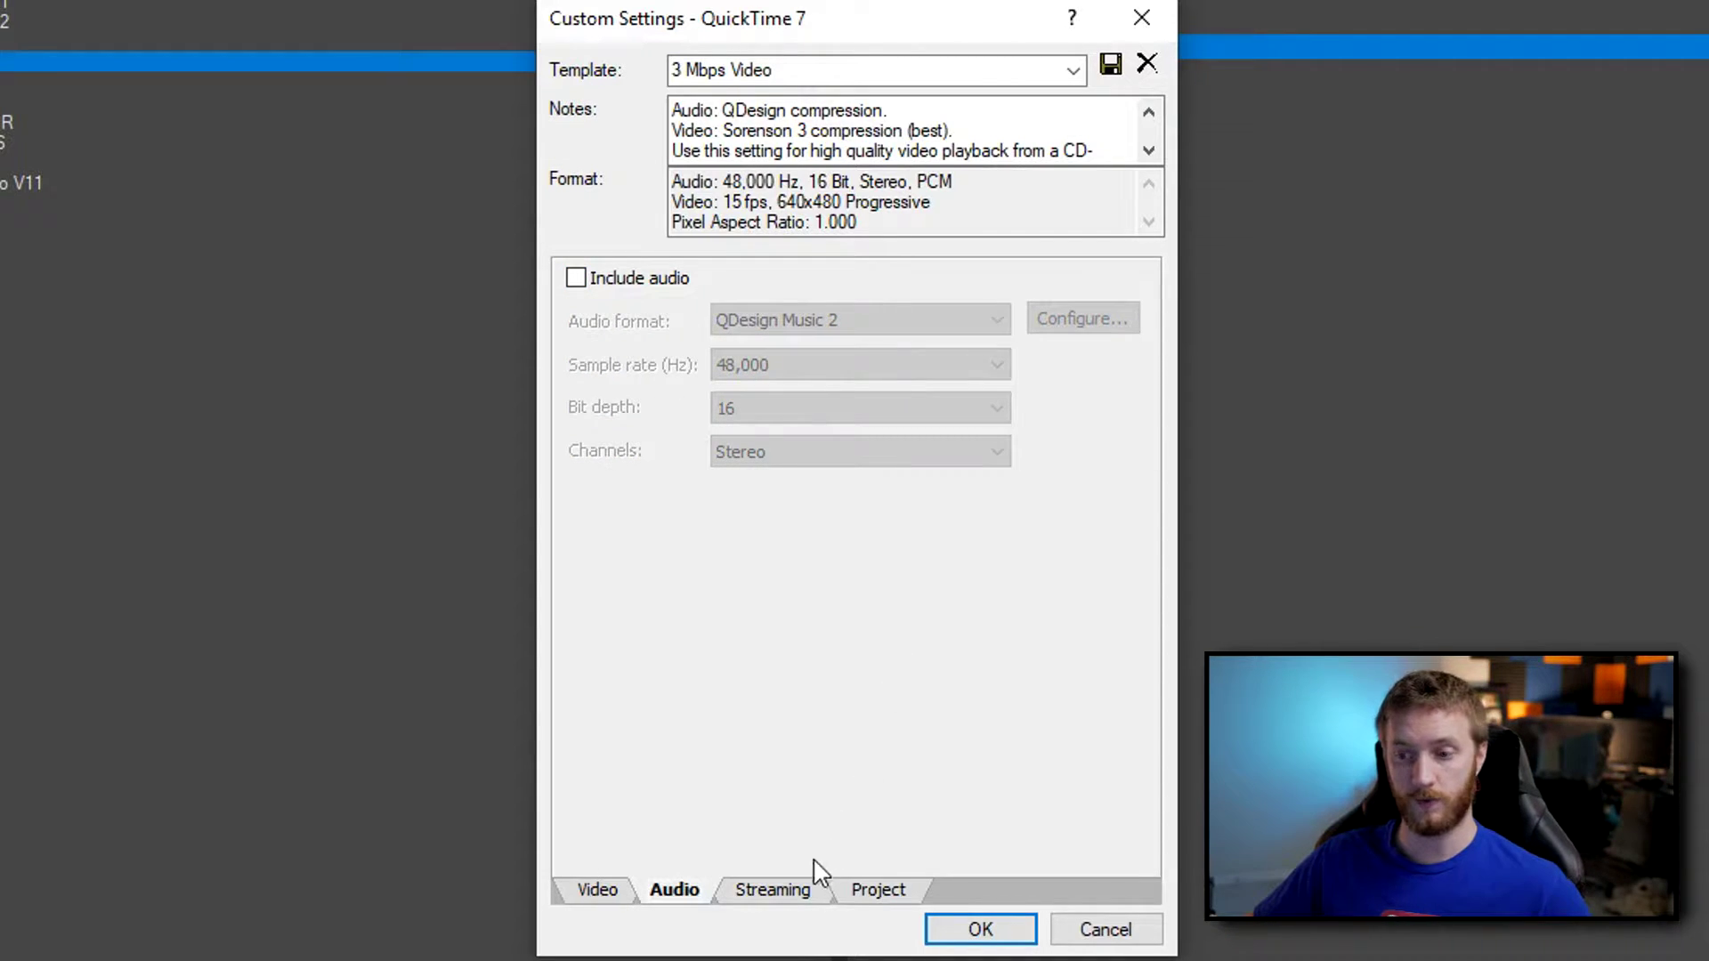
click(773, 890)
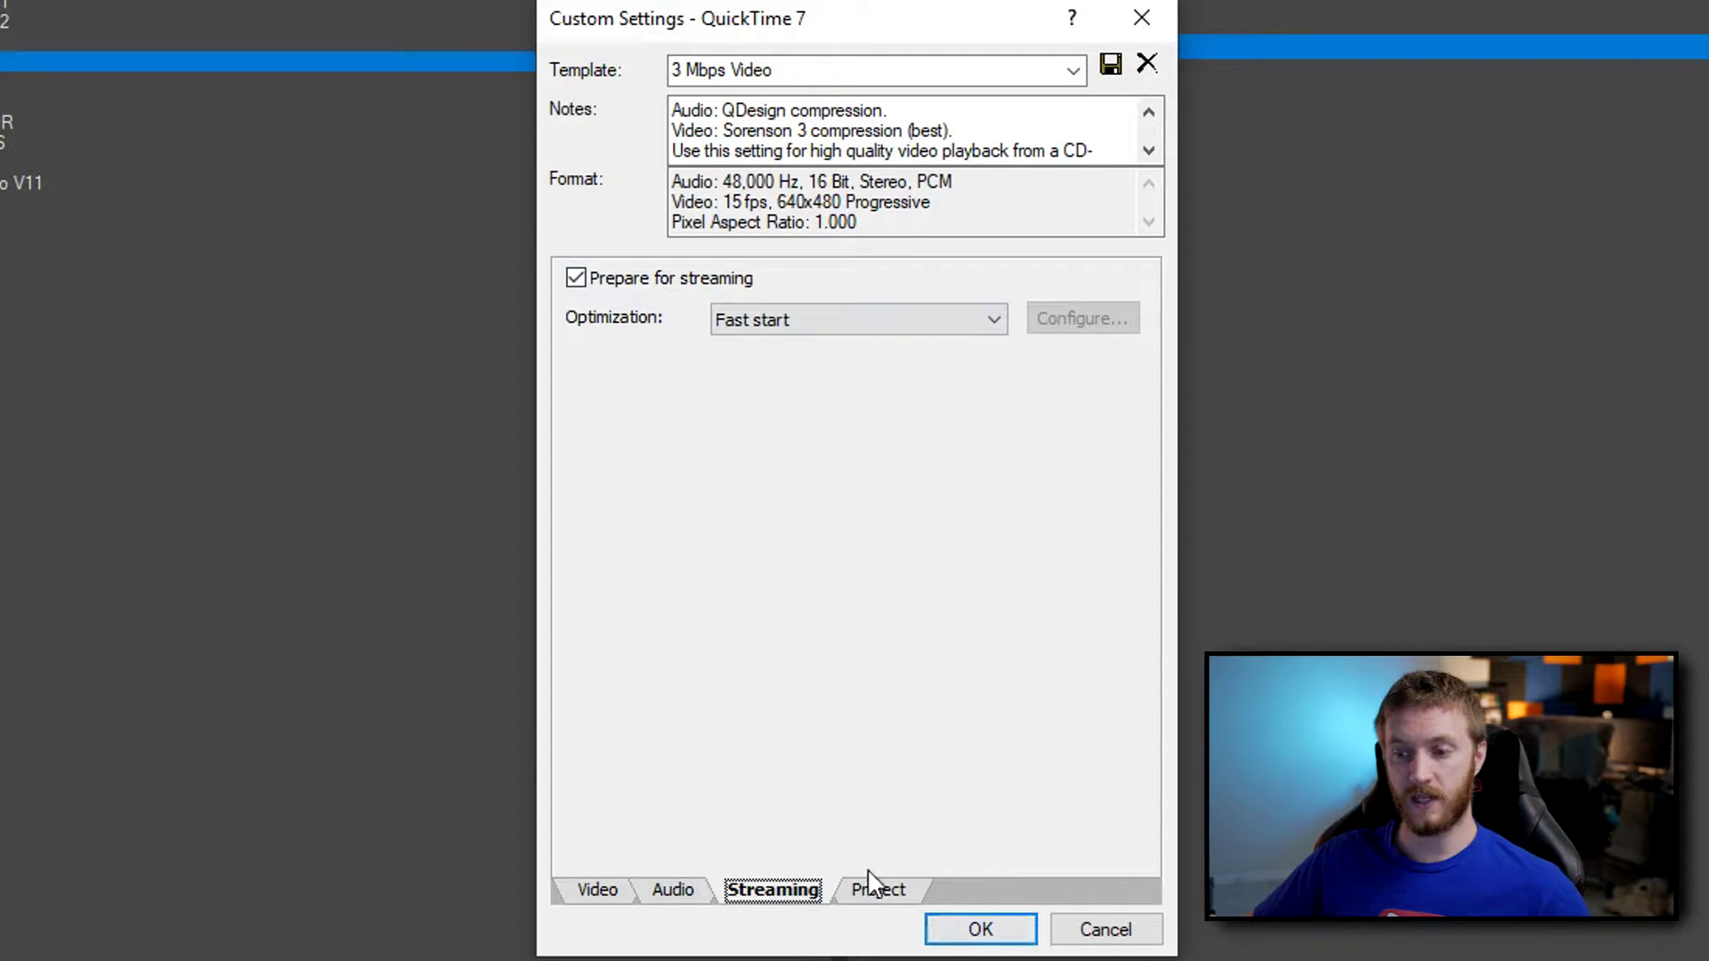
click(877, 892)
click(969, 291)
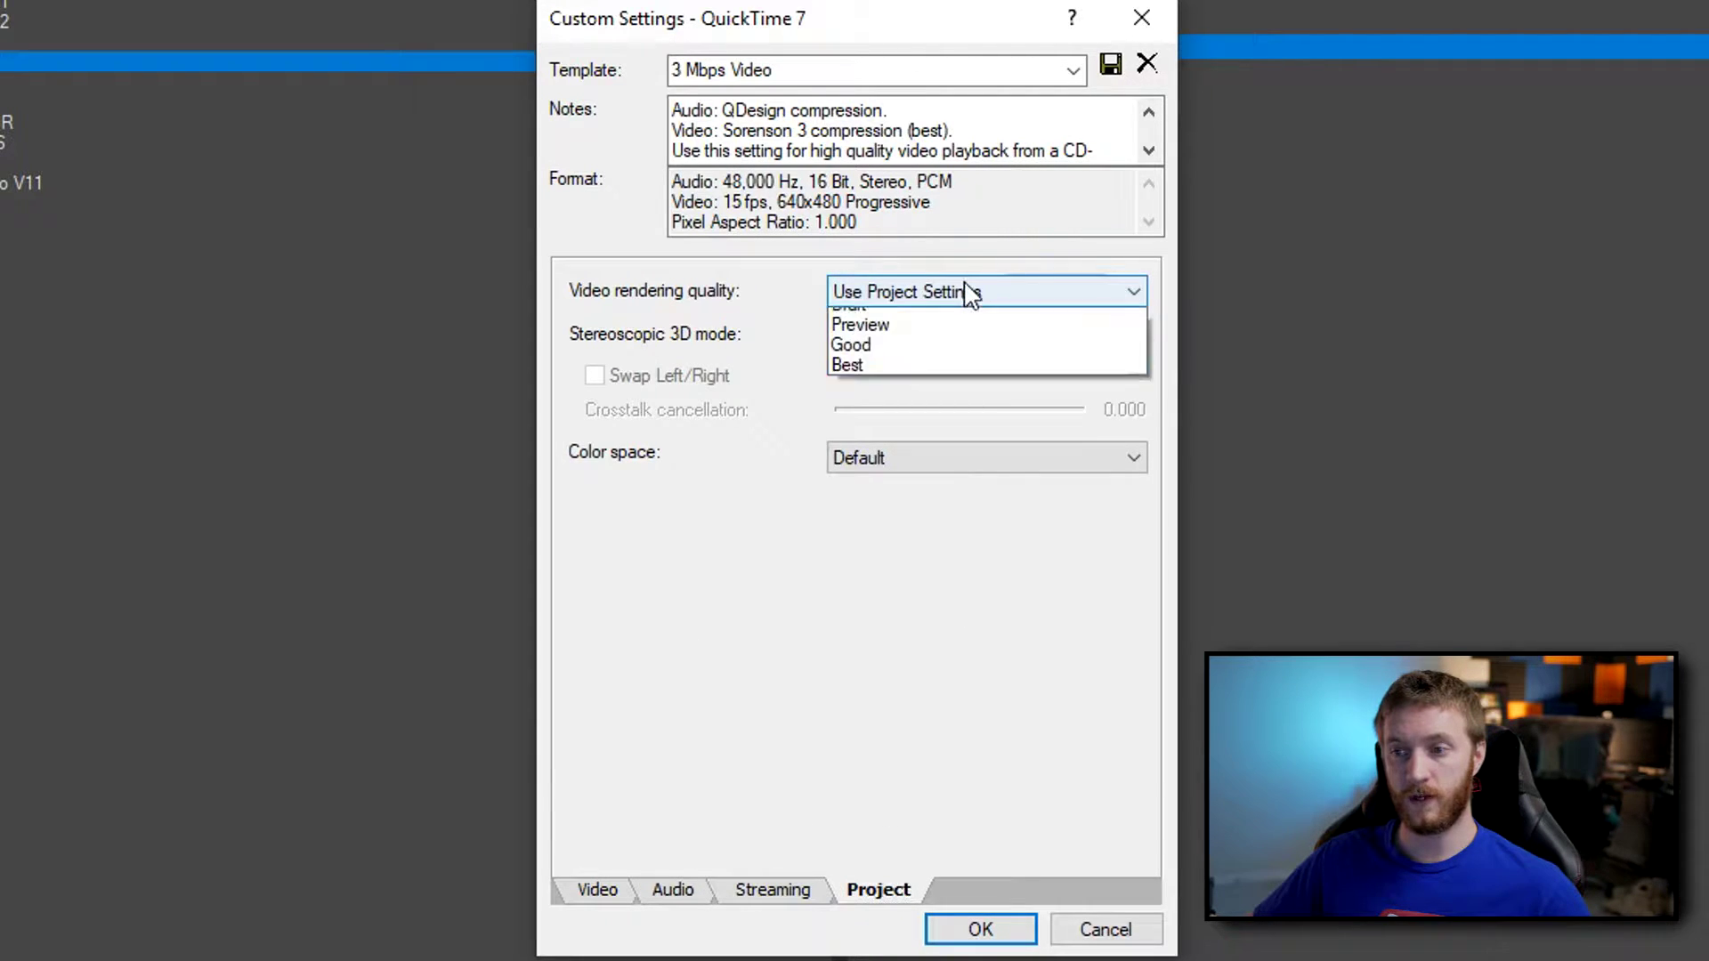
click(868, 401)
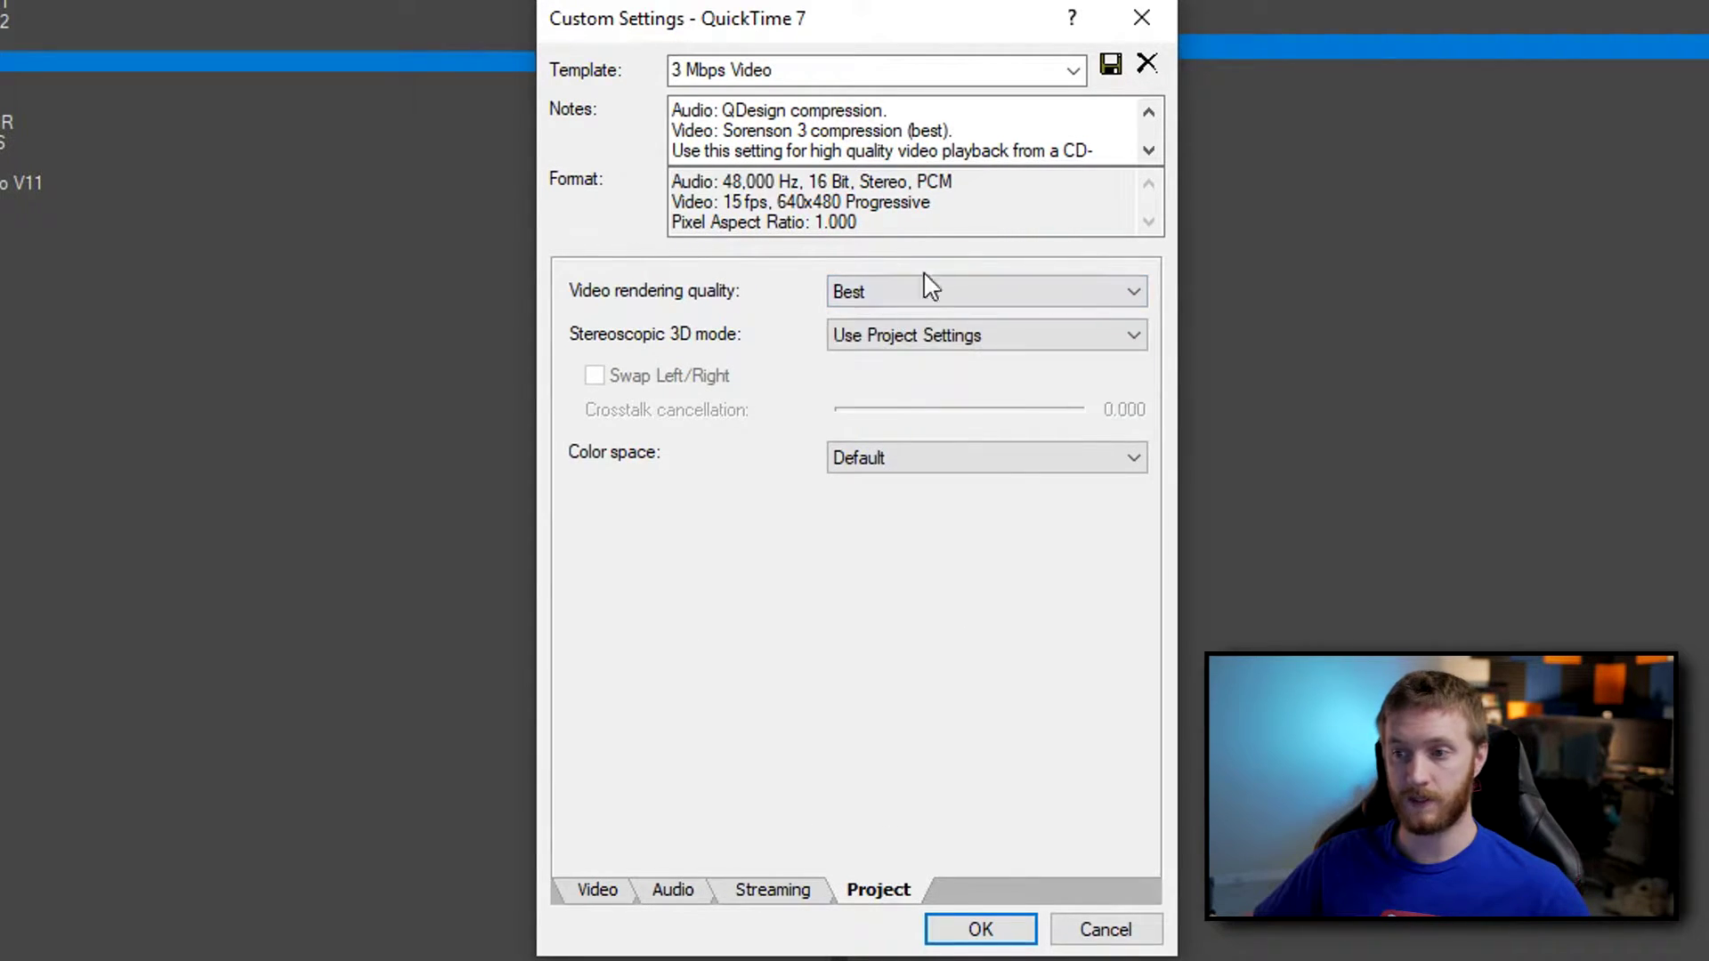
Name the custom template 'transparent bg' and save it.
click(992, 80)
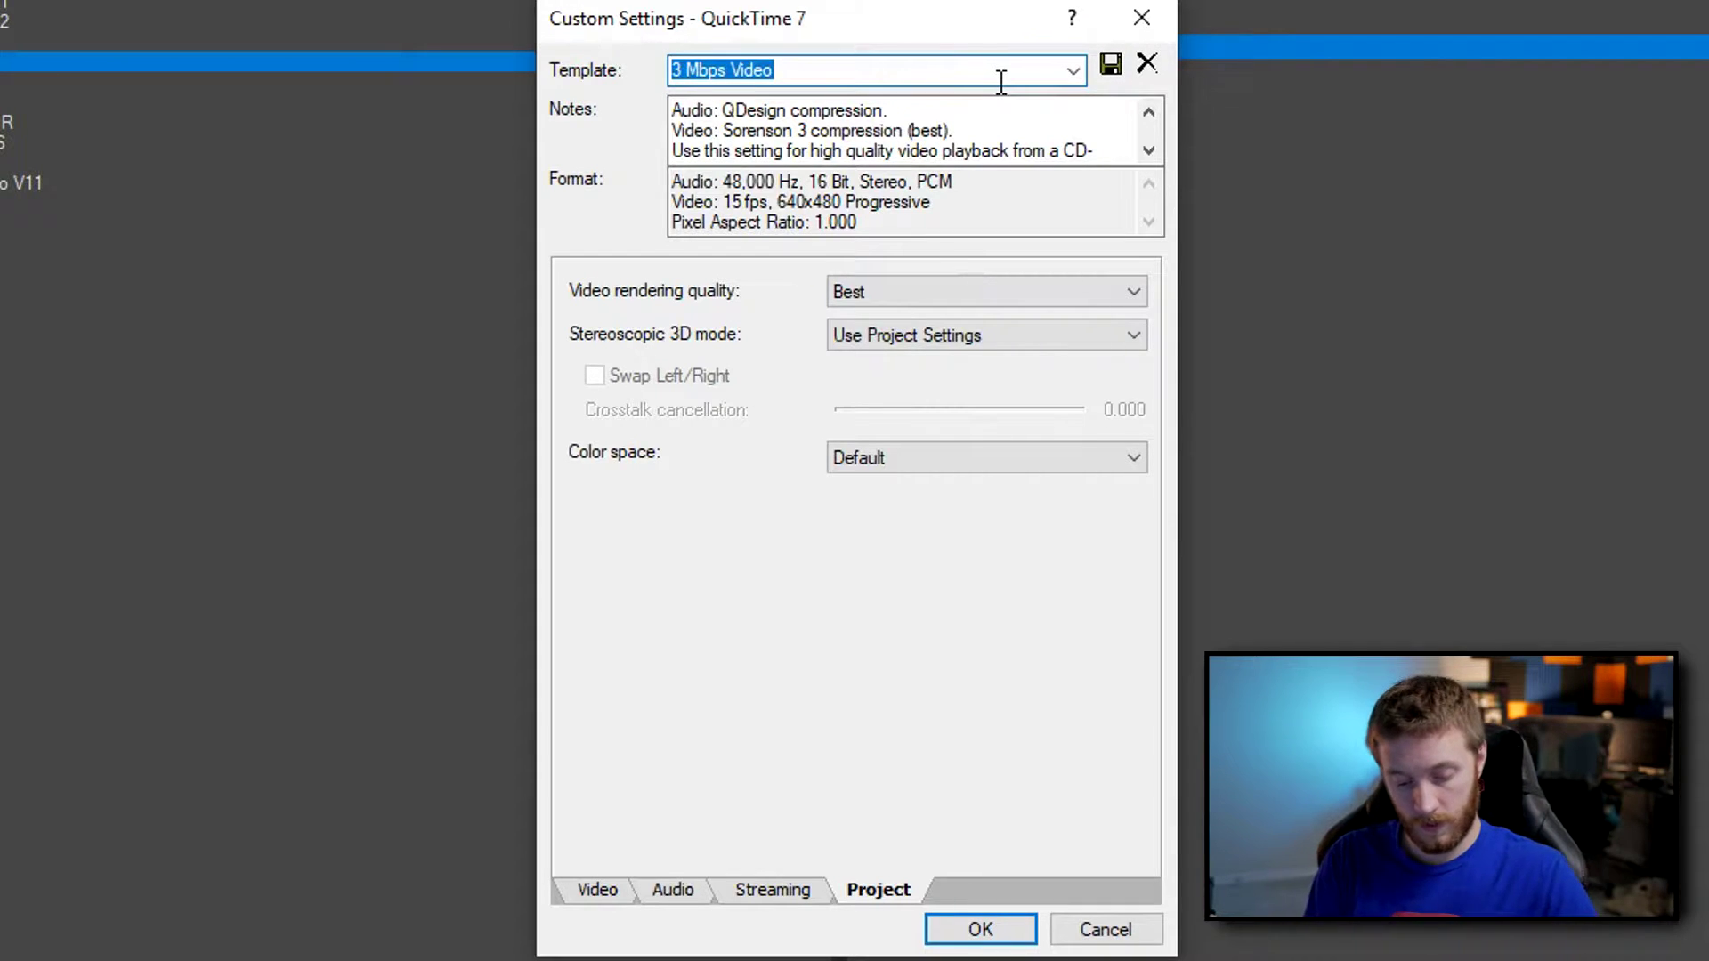
text(transparent bg)
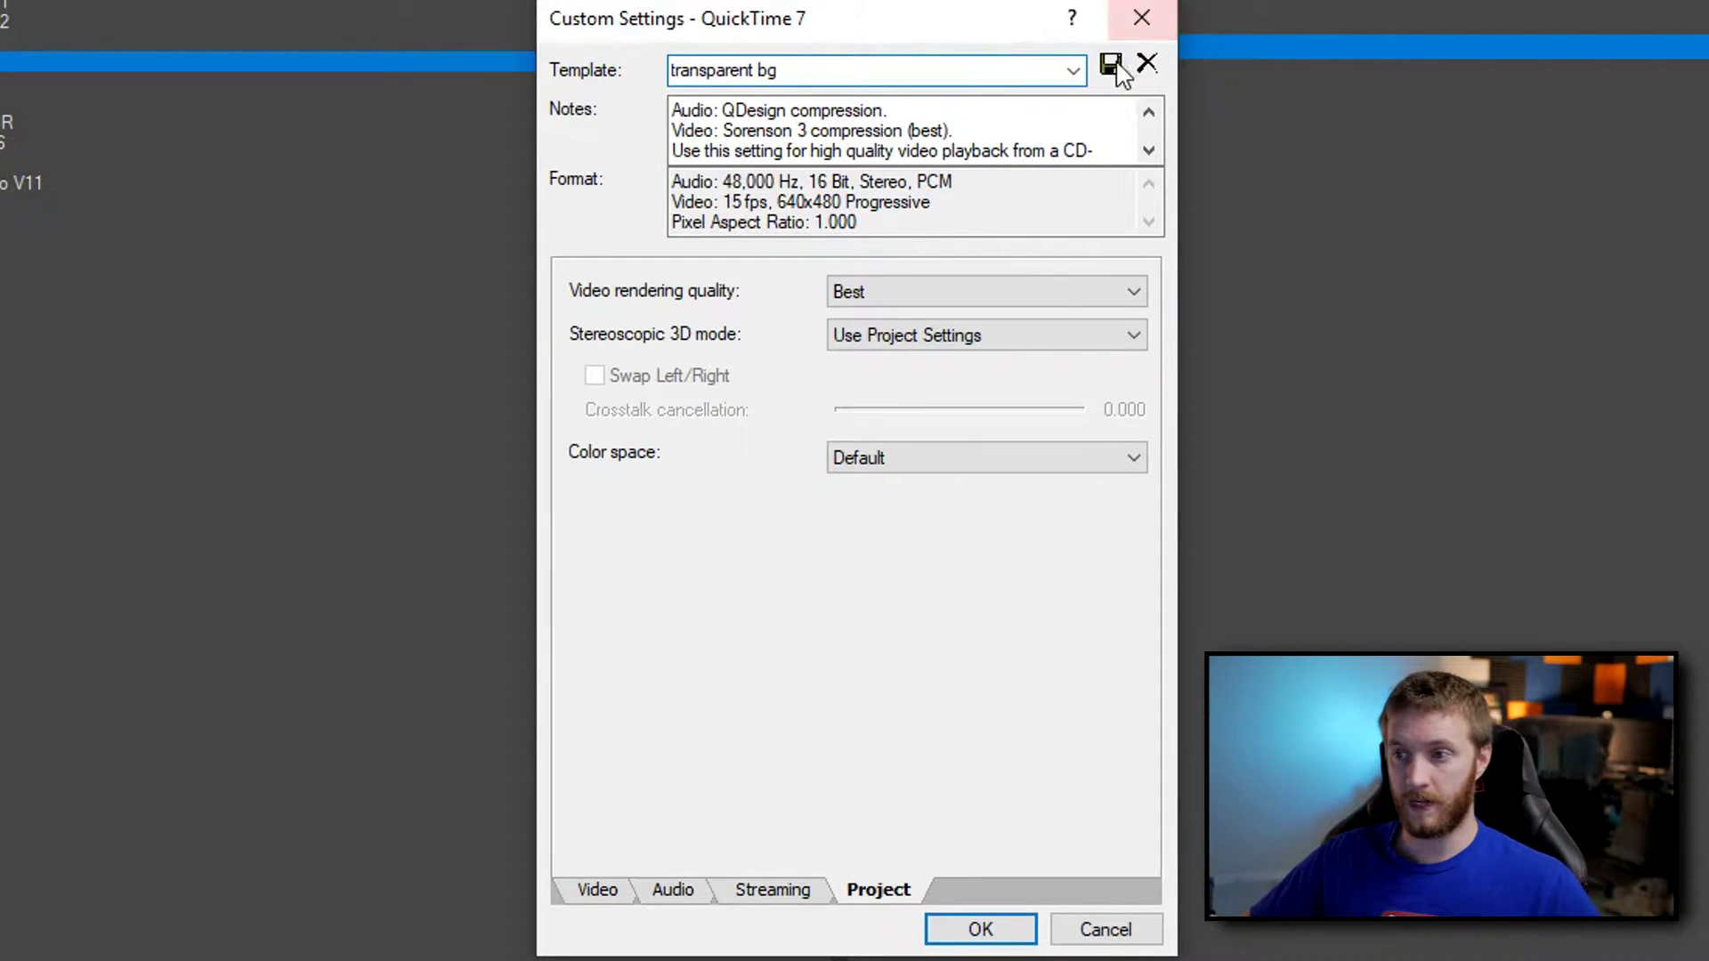
click(1111, 64)
Confirm the custom settings, star the transparent bg template, and cancel Render As without rendering.
click(979, 929)
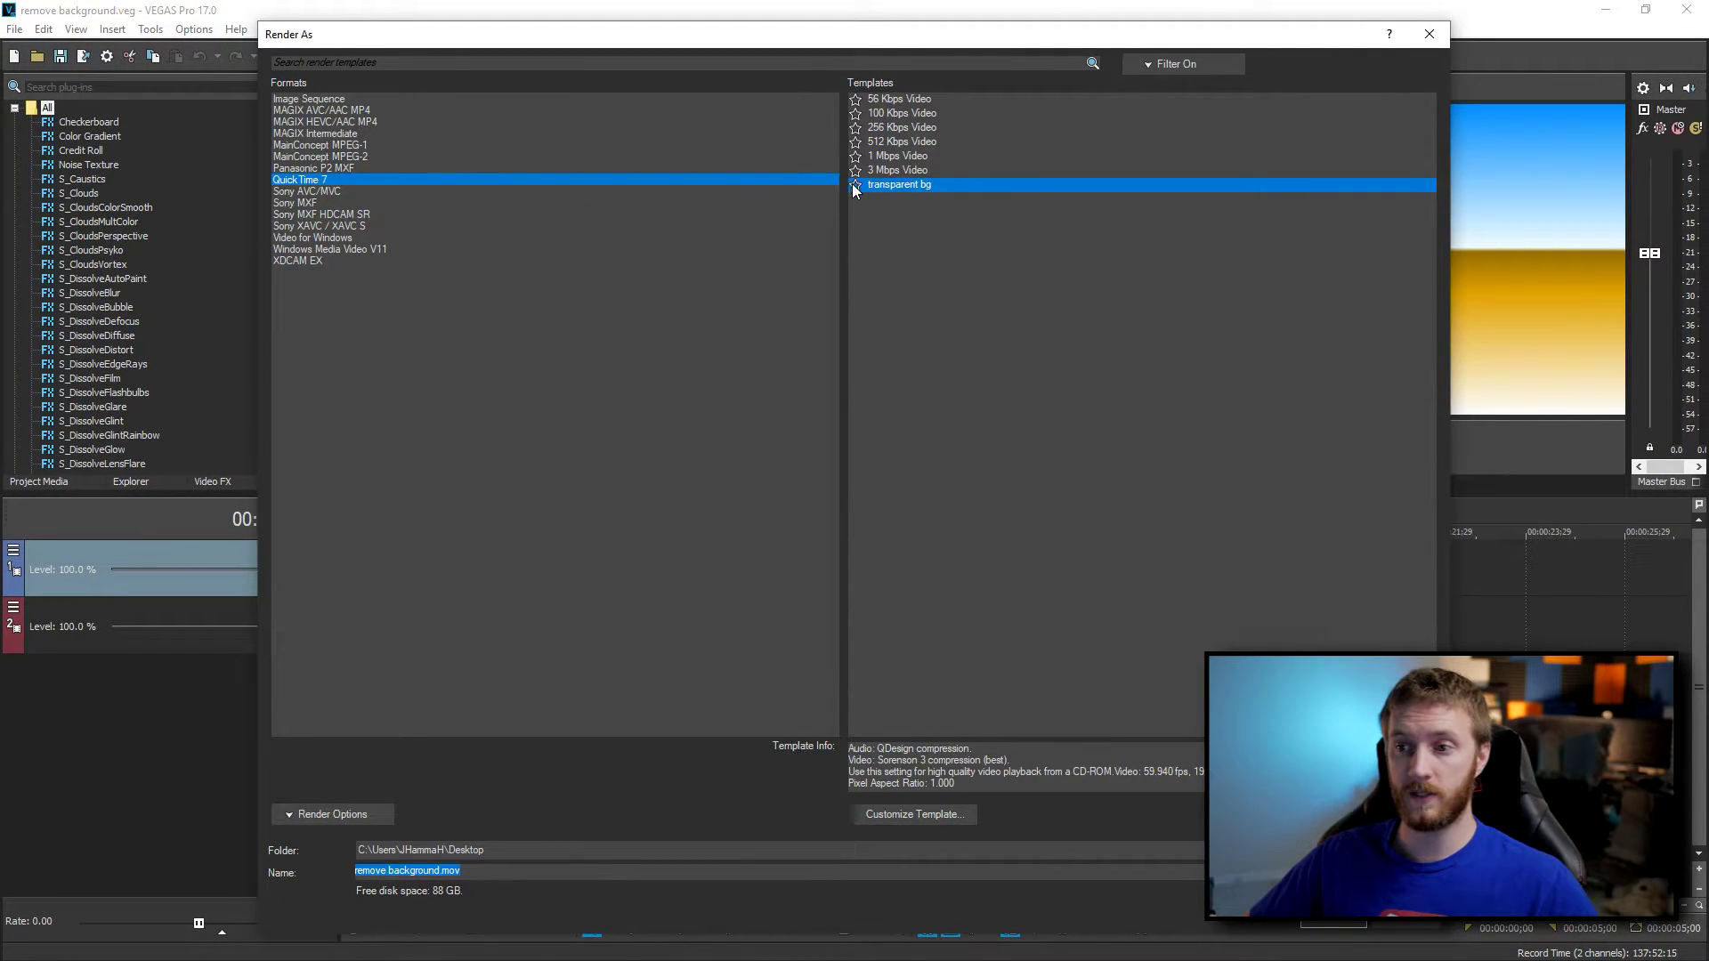
click(855, 185)
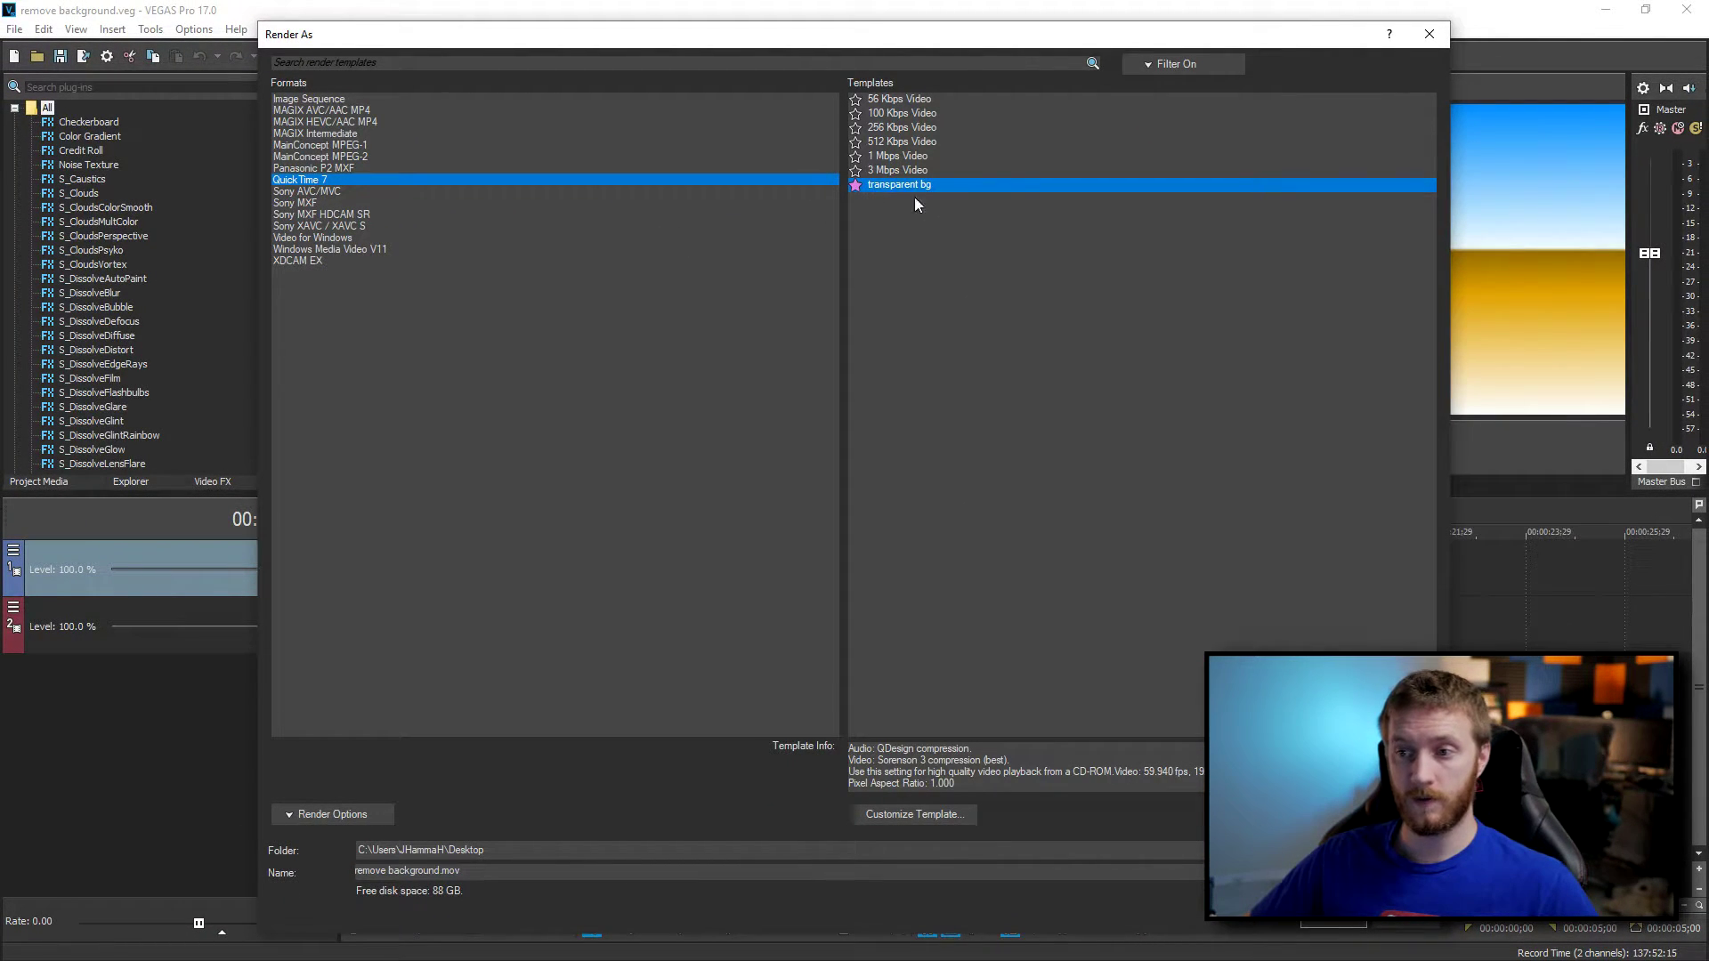
key(Tab)
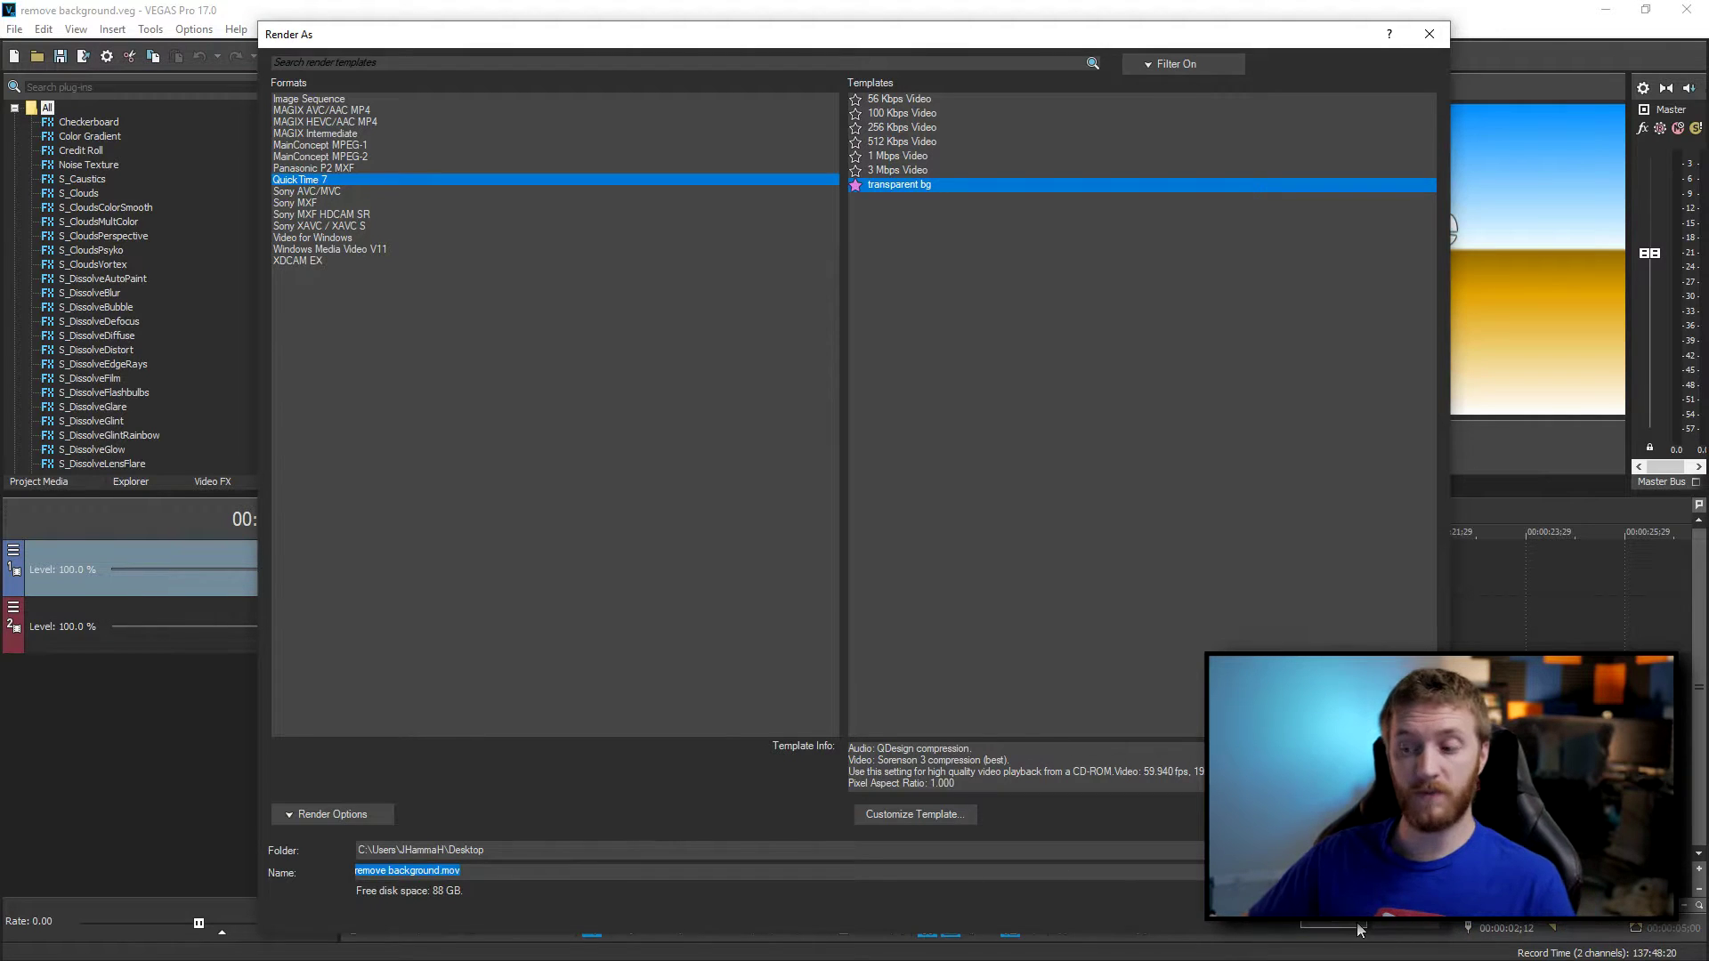
click(1400, 926)
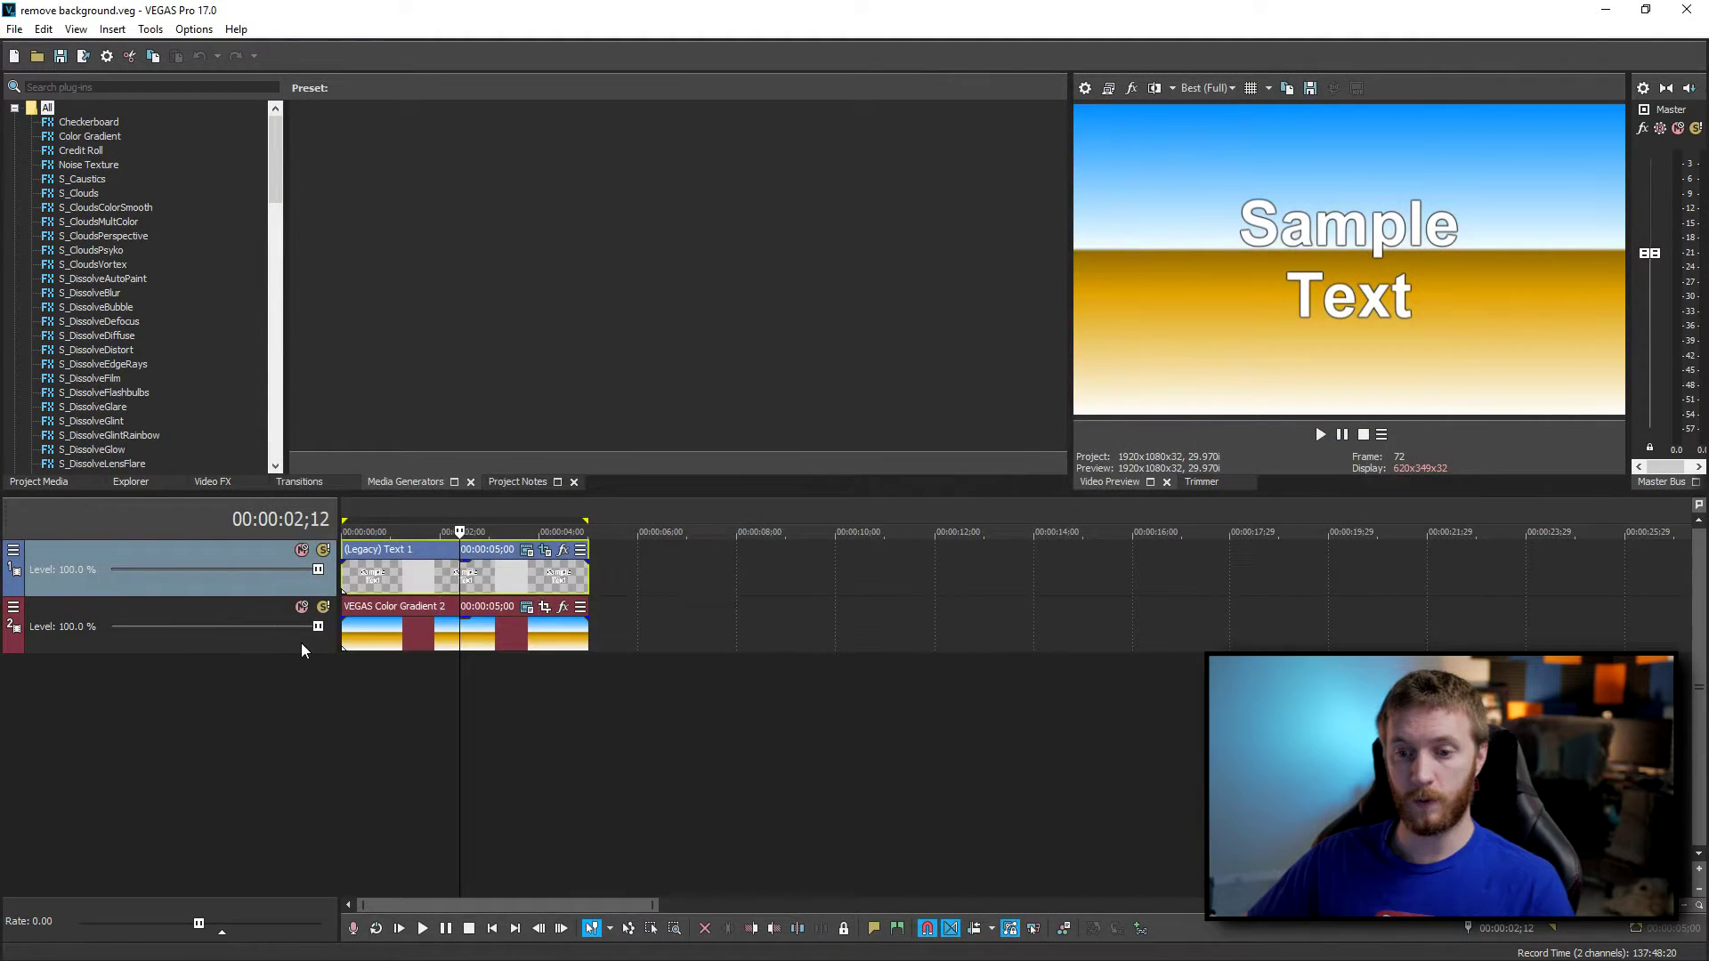
Mute the color gradient track so Sample Text shows over black.
click(257, 615)
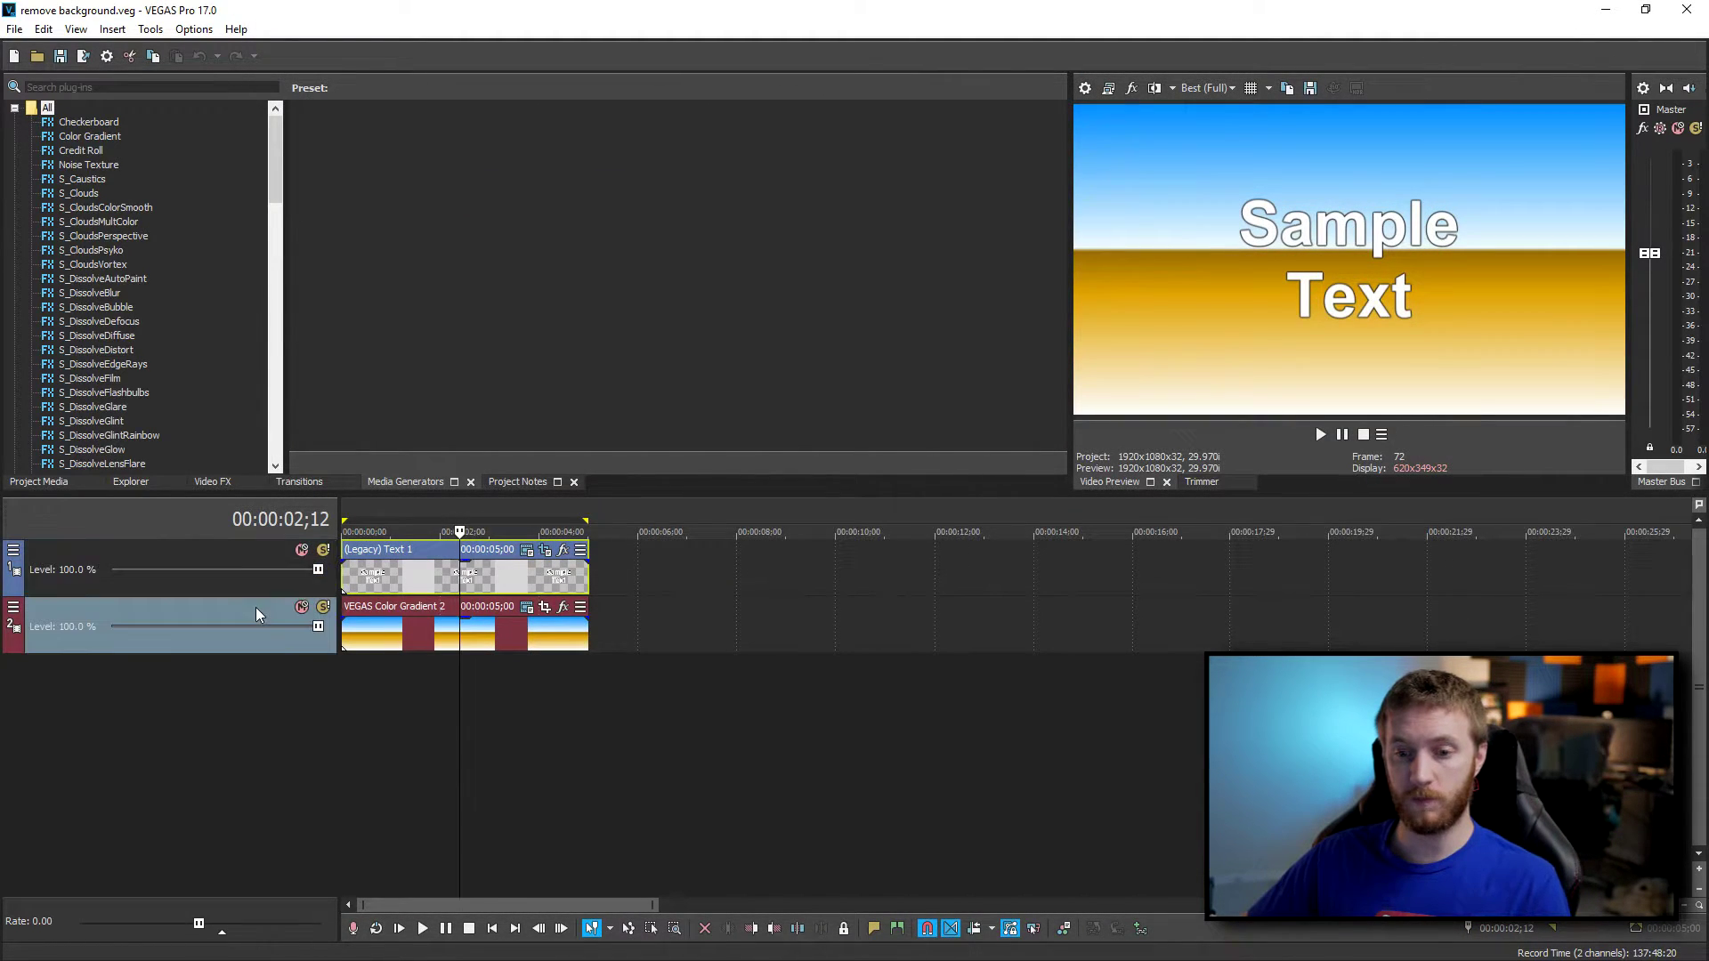
click(302, 607)
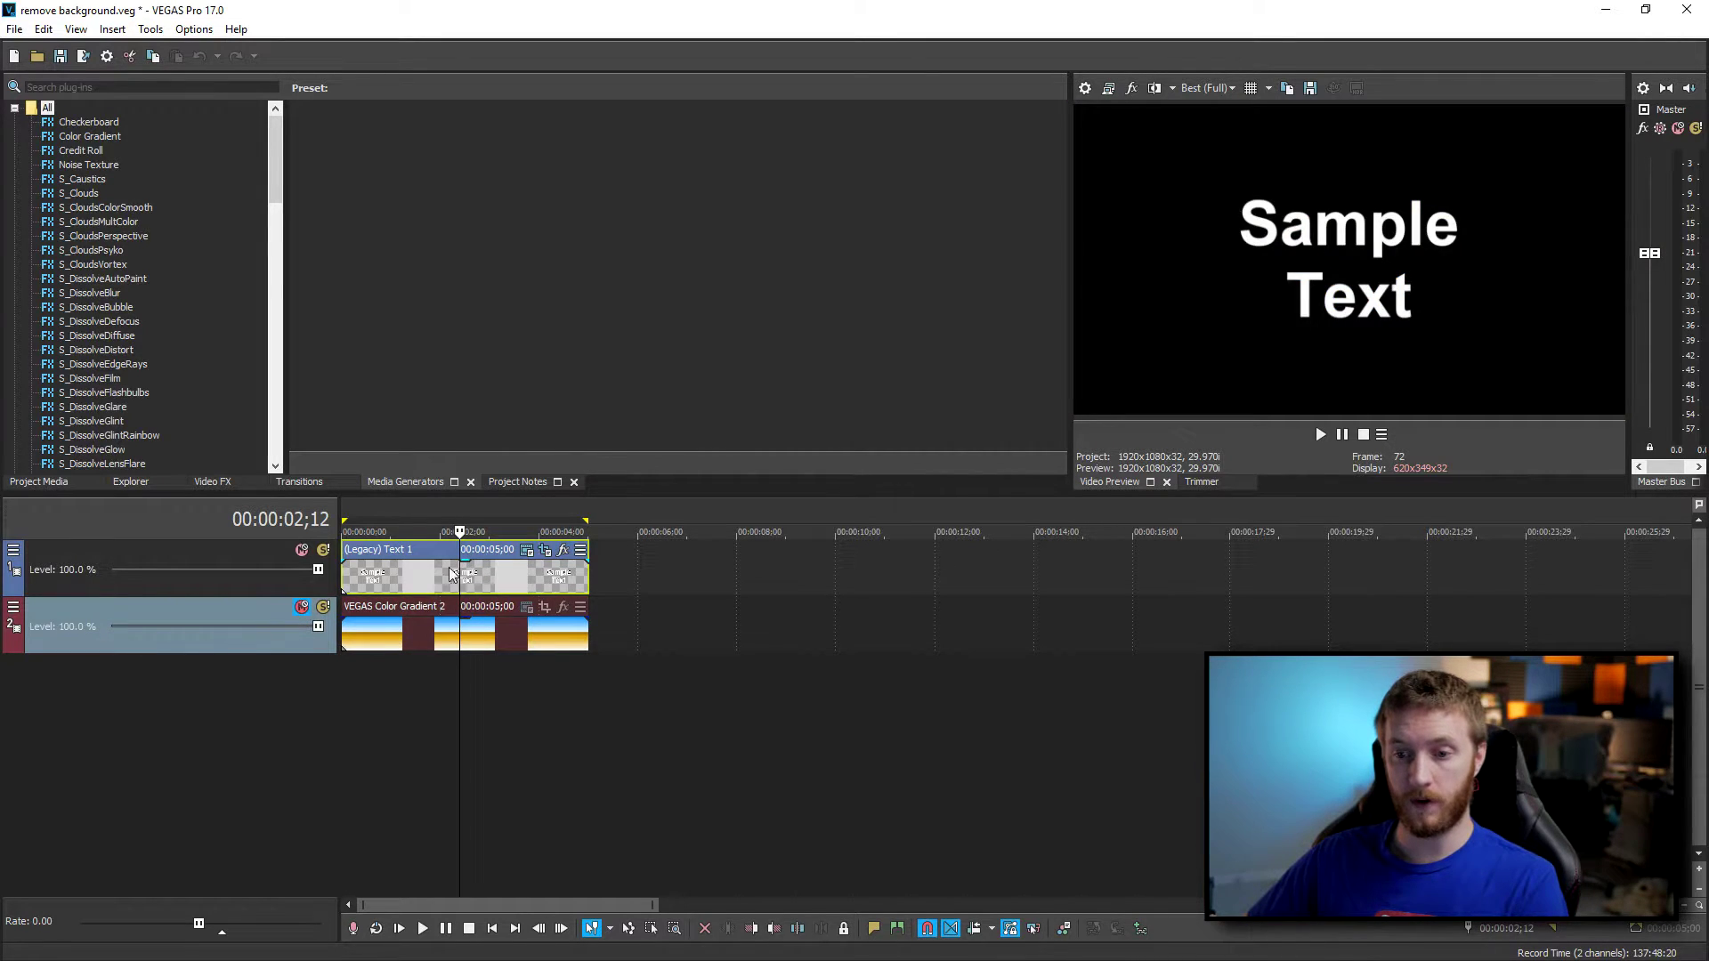
click(481, 592)
click(469, 592)
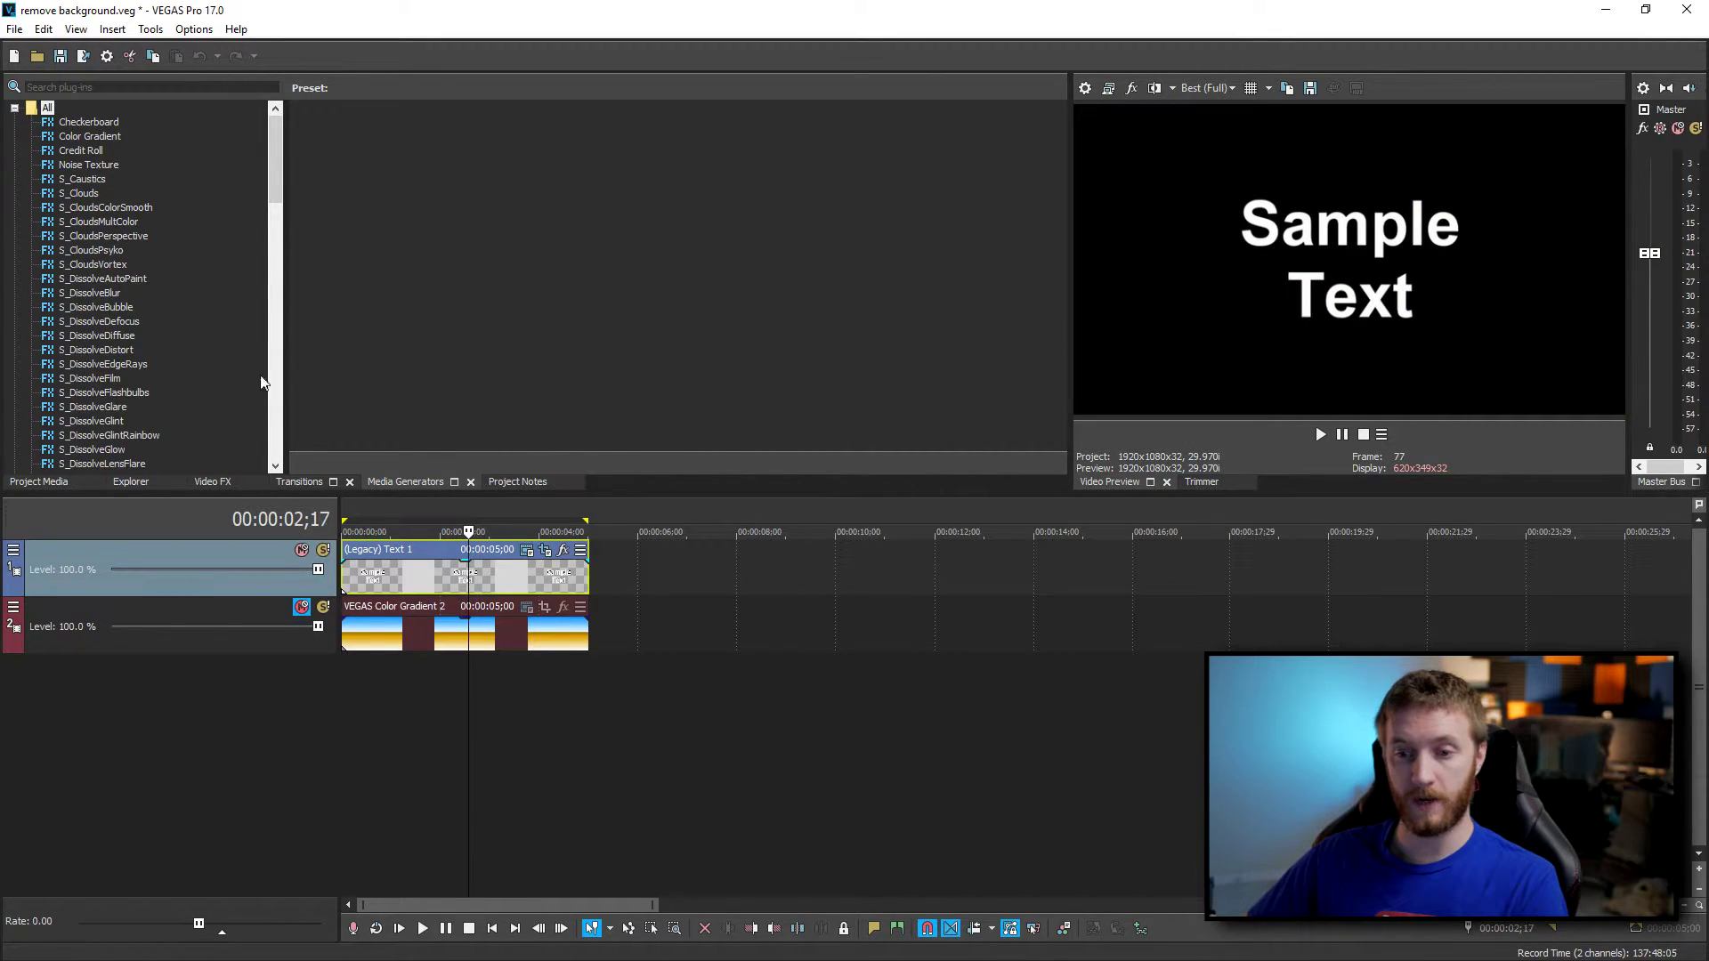
scroll(570, 570, down, 3)
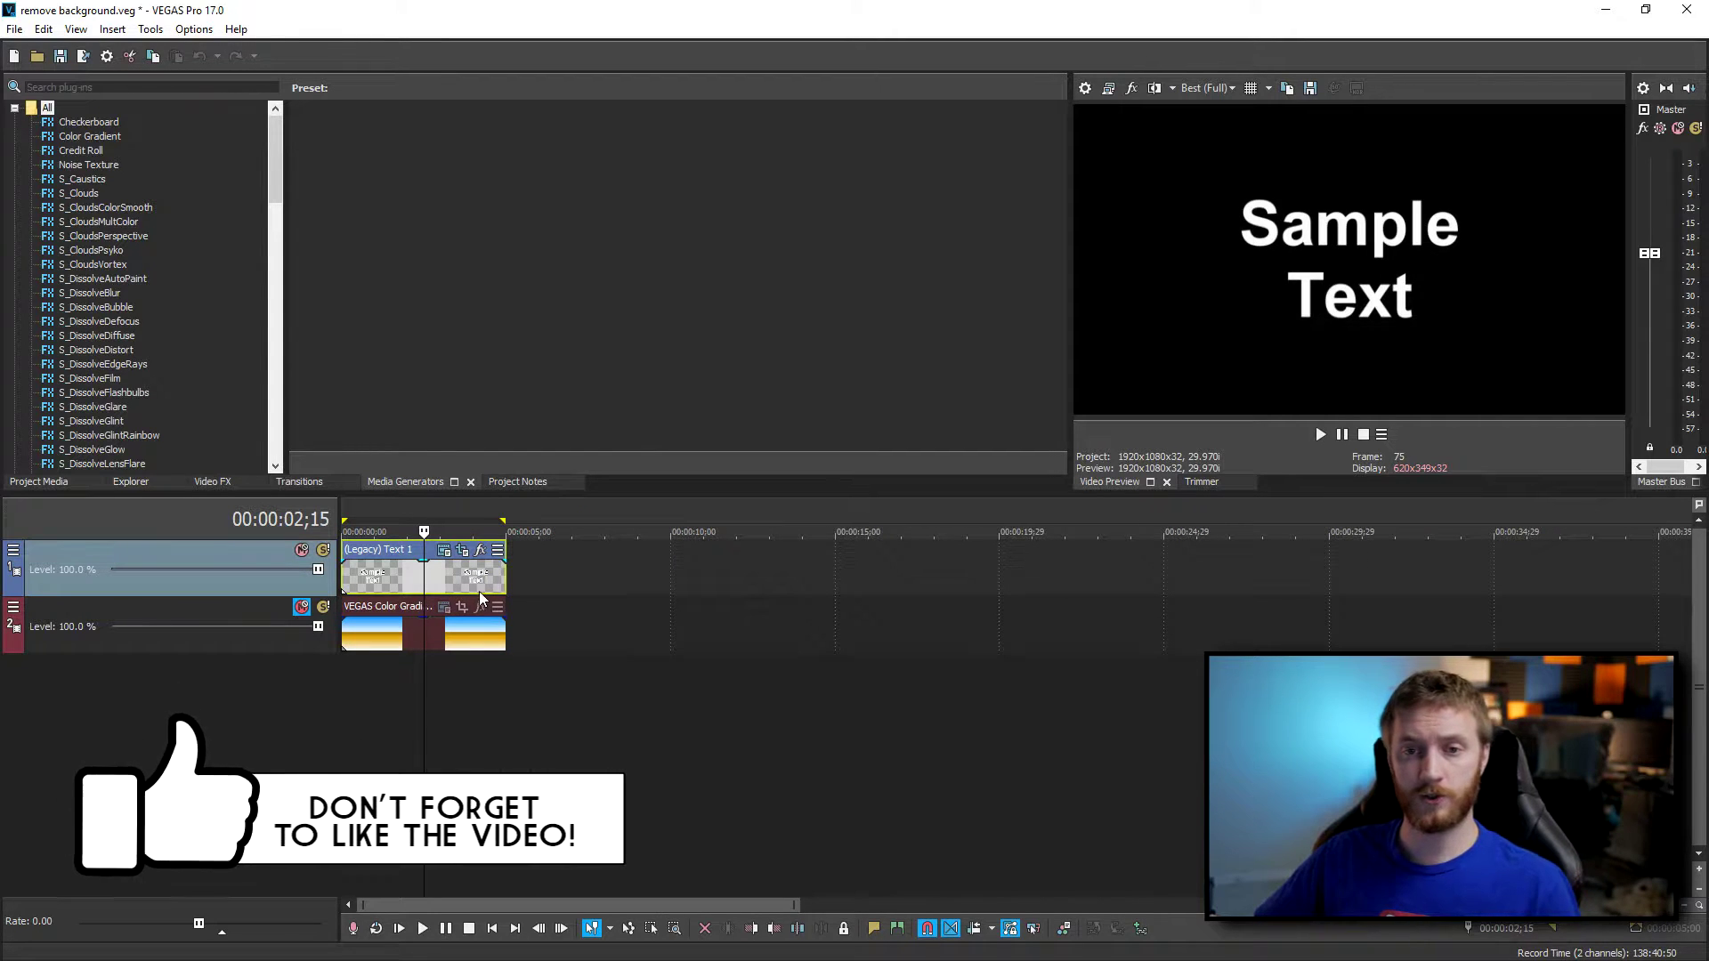
Set the project to progressive scan at 59.940 fps in Project Properties.
click(14, 28)
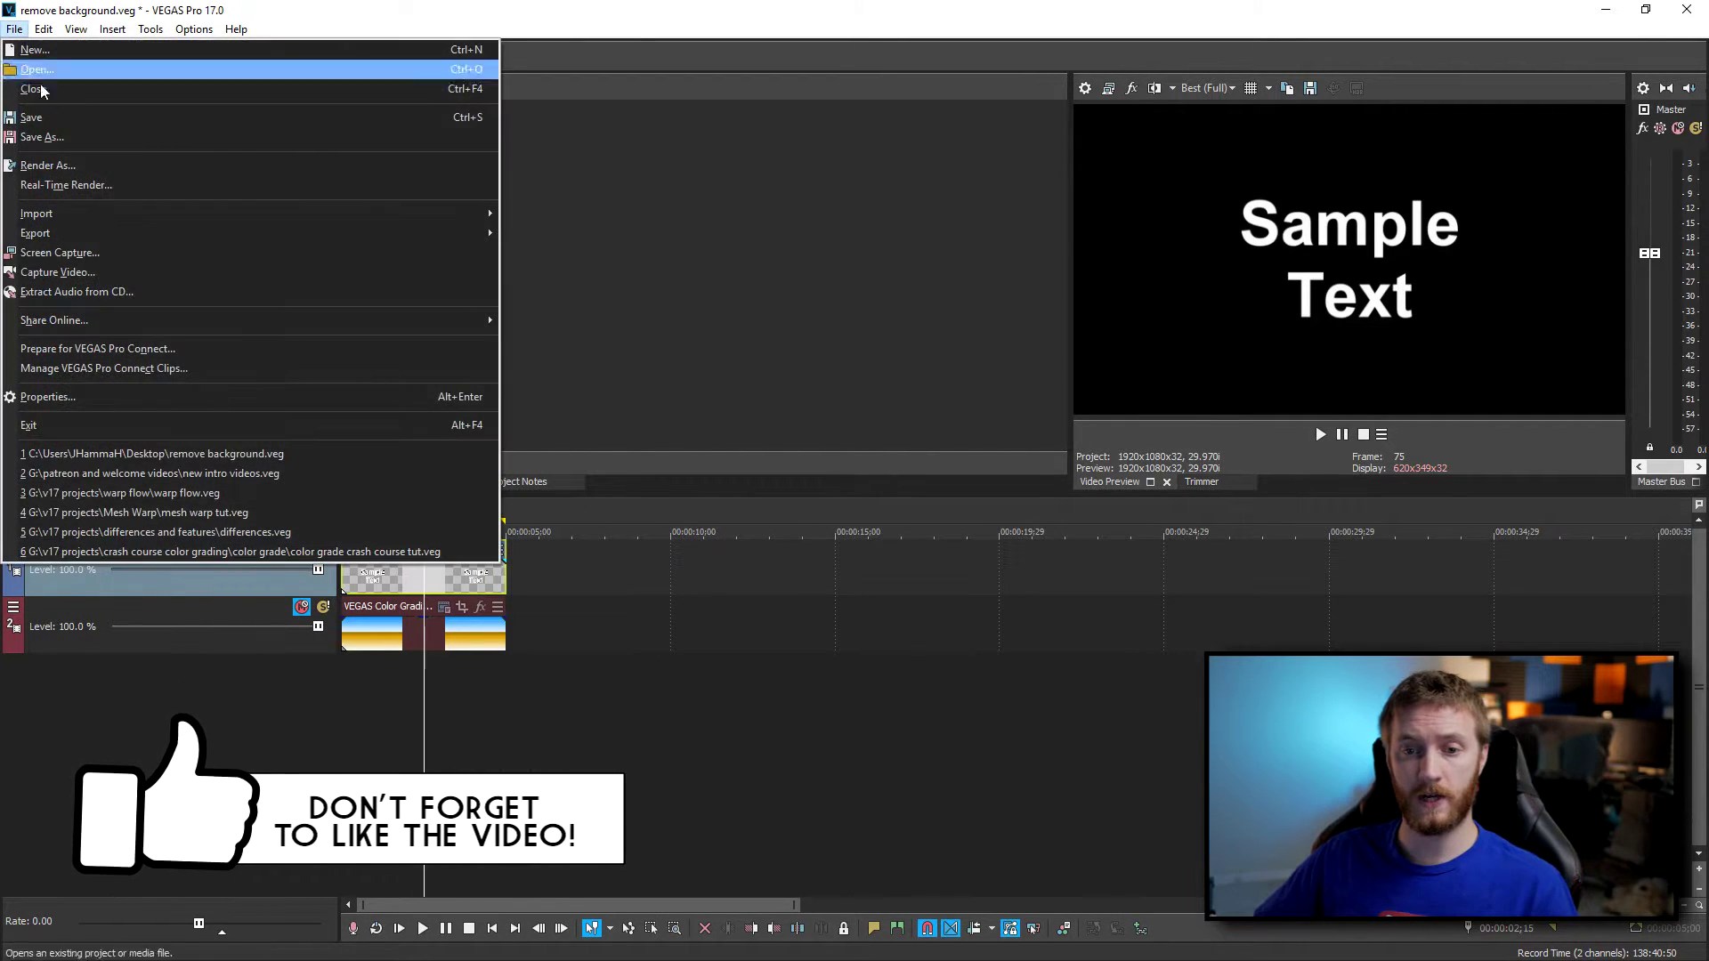
click(53, 397)
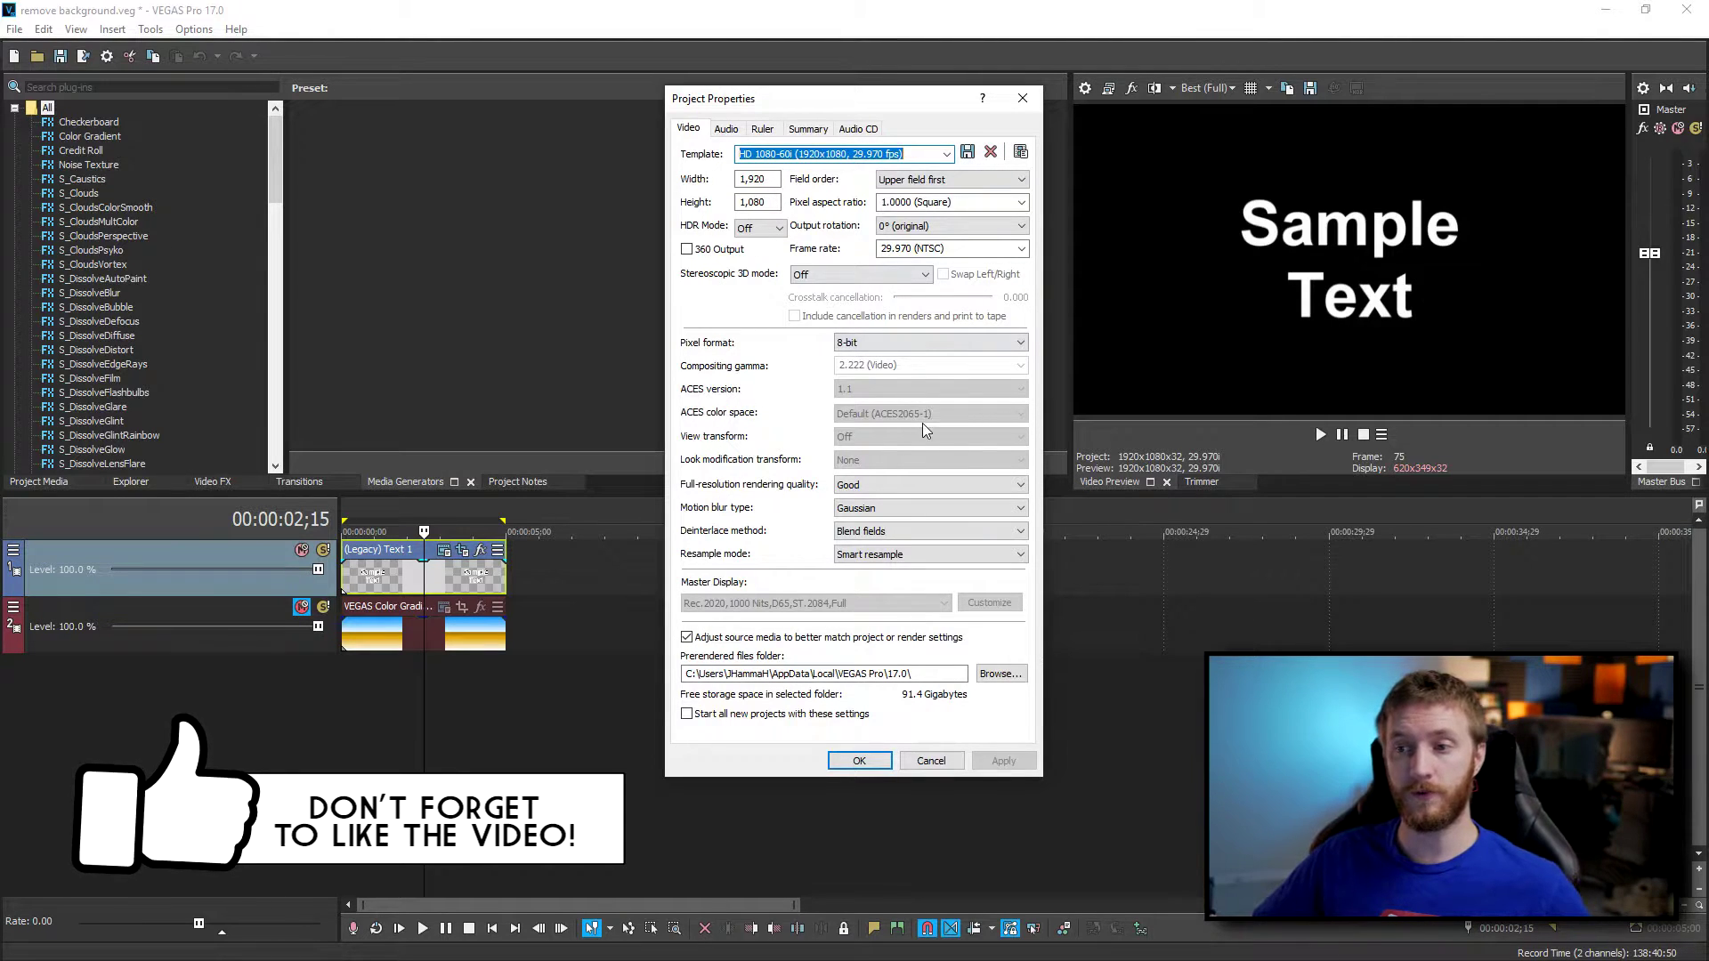
click(964, 179)
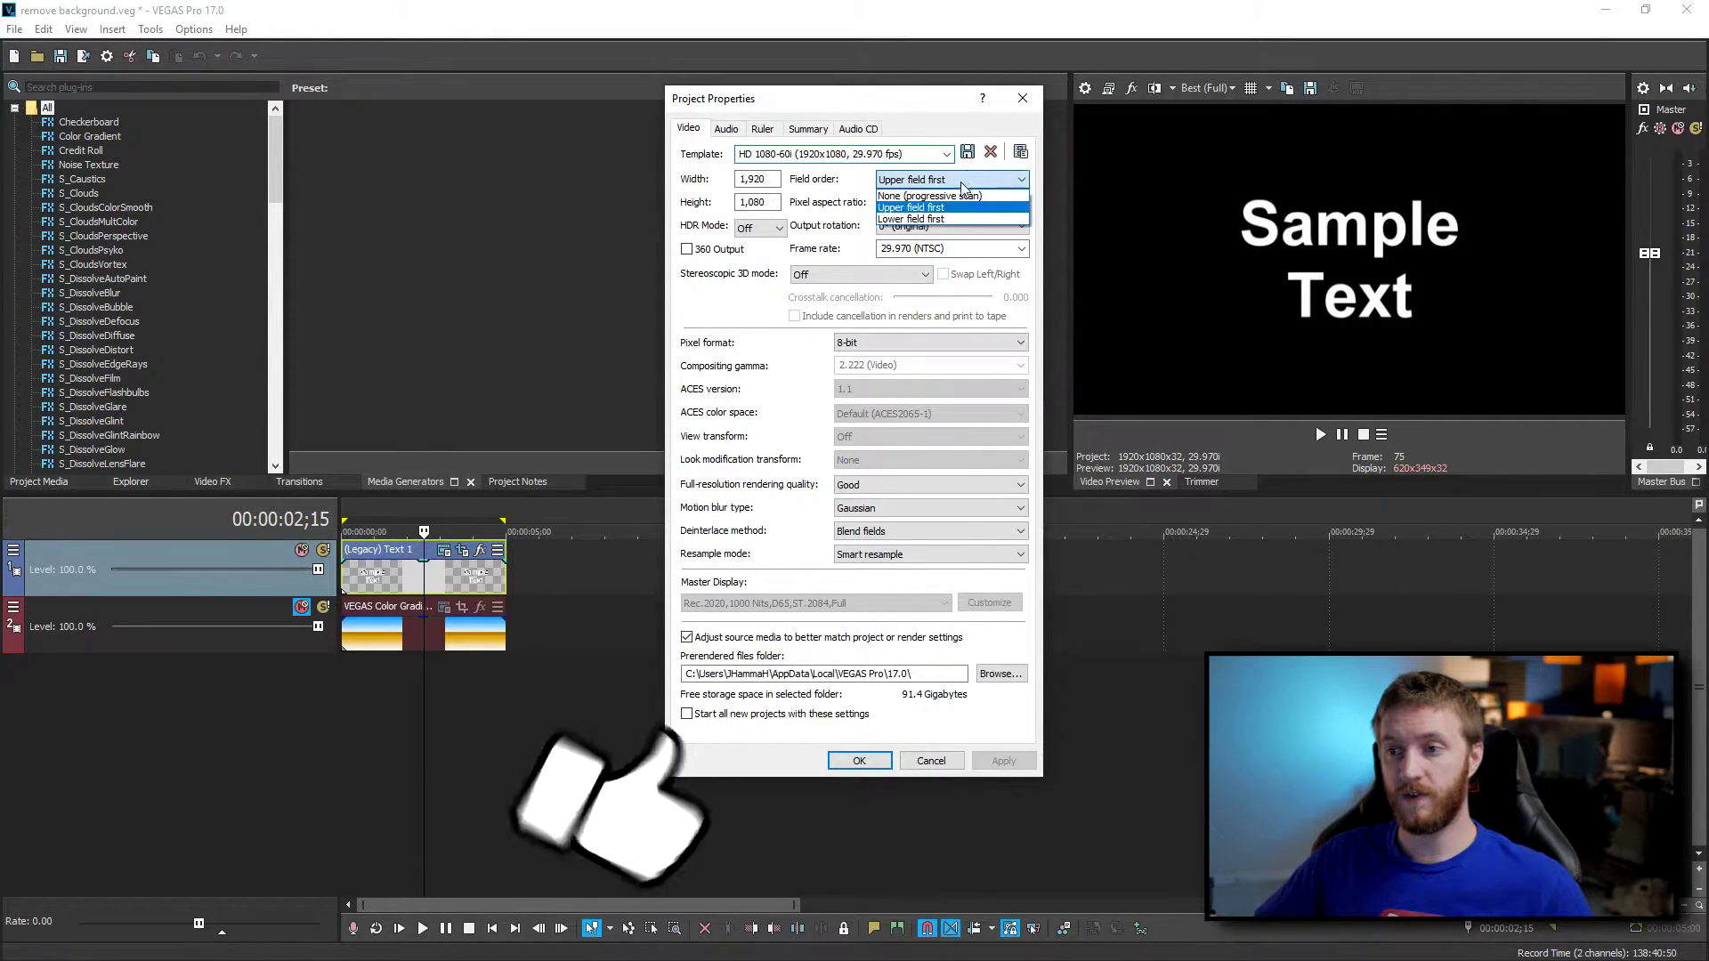
click(955, 196)
click(943, 249)
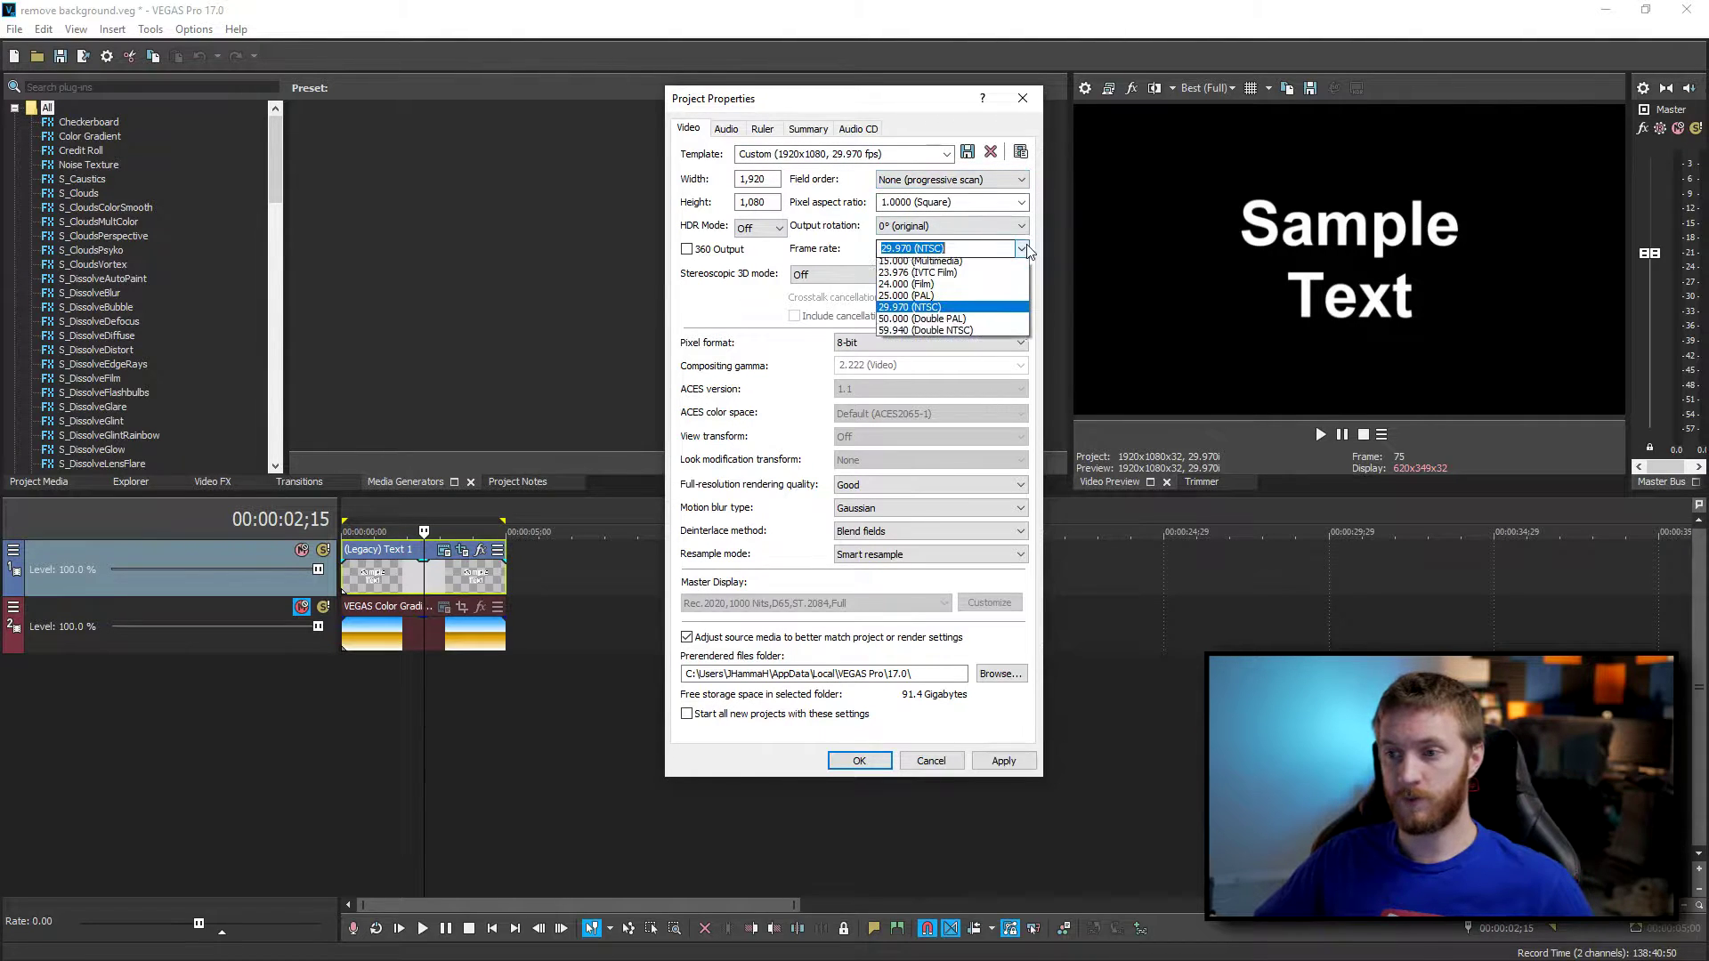
click(927, 372)
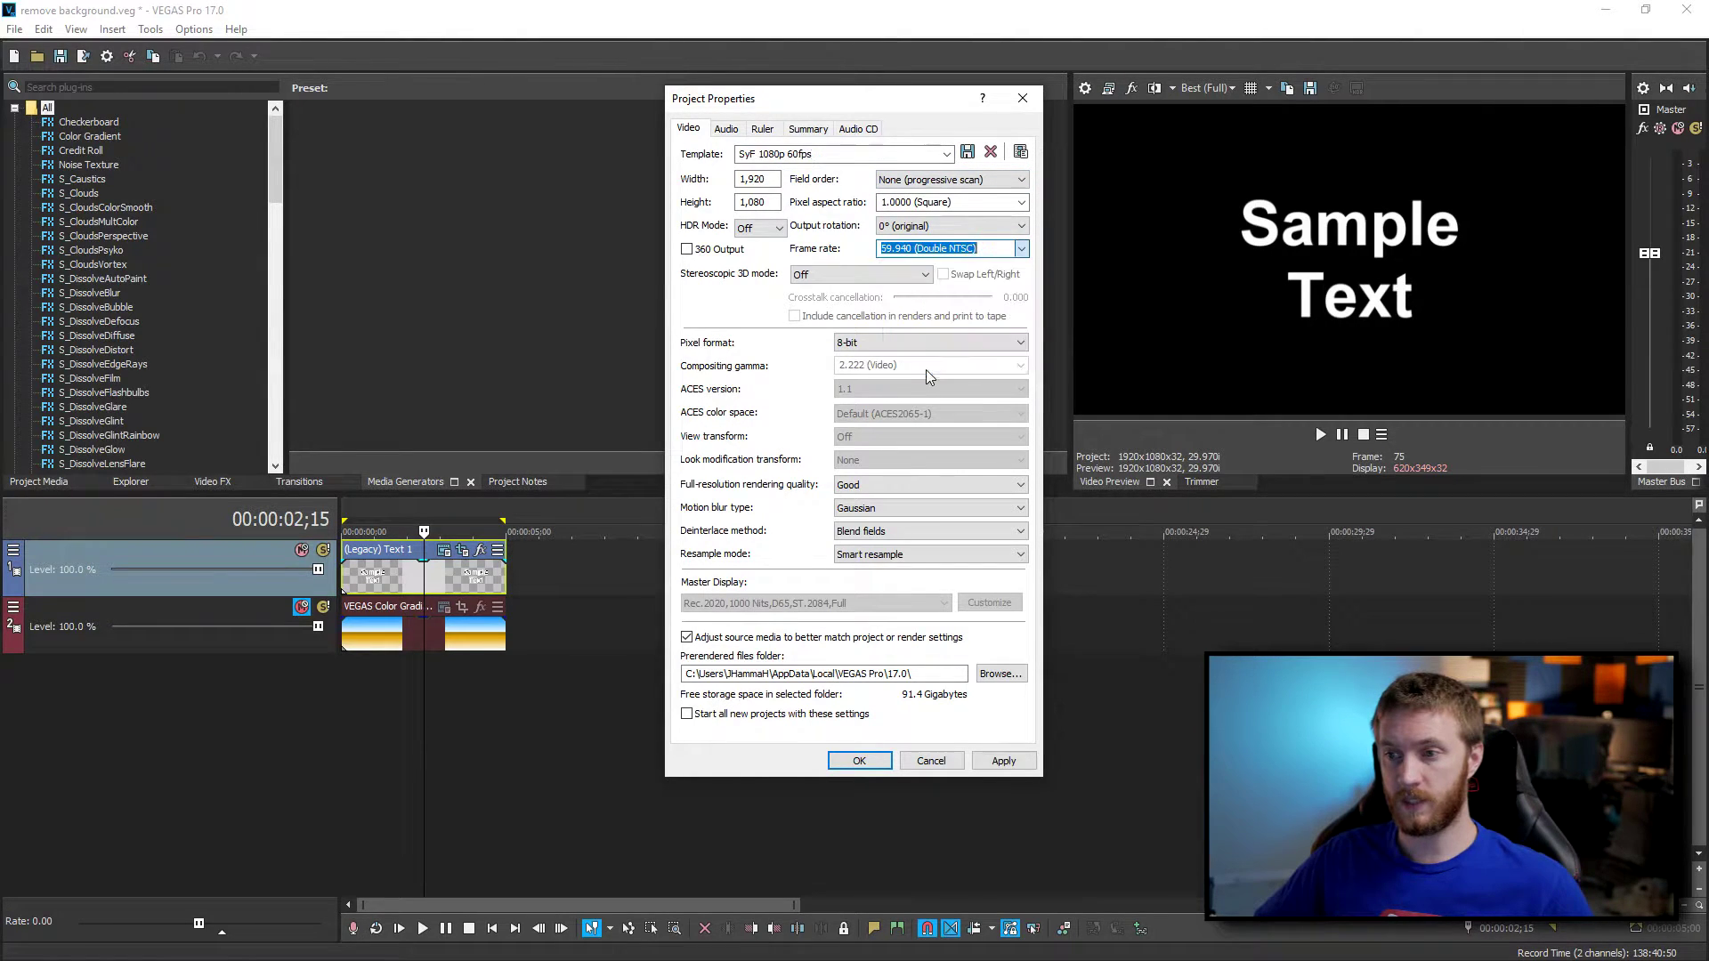
Use Best rendering, asymmetric Gaussian motion blur and disabled resampling, then select the clips' time range.
click(896, 492)
click(891, 517)
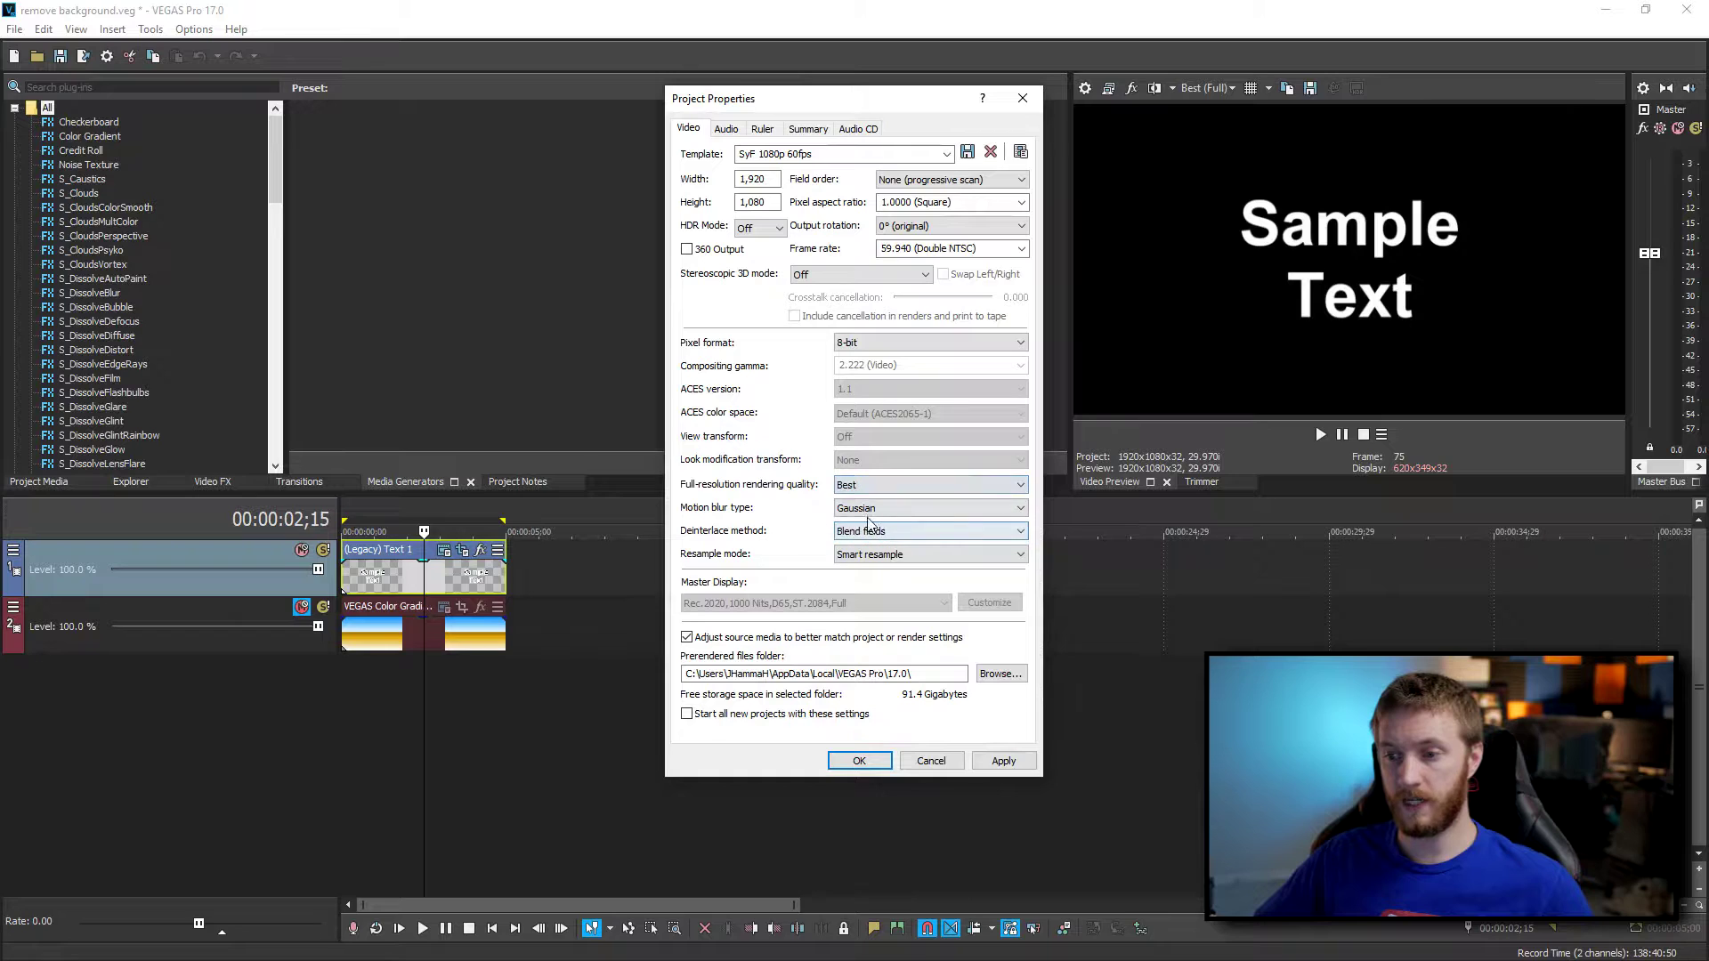
click(891, 511)
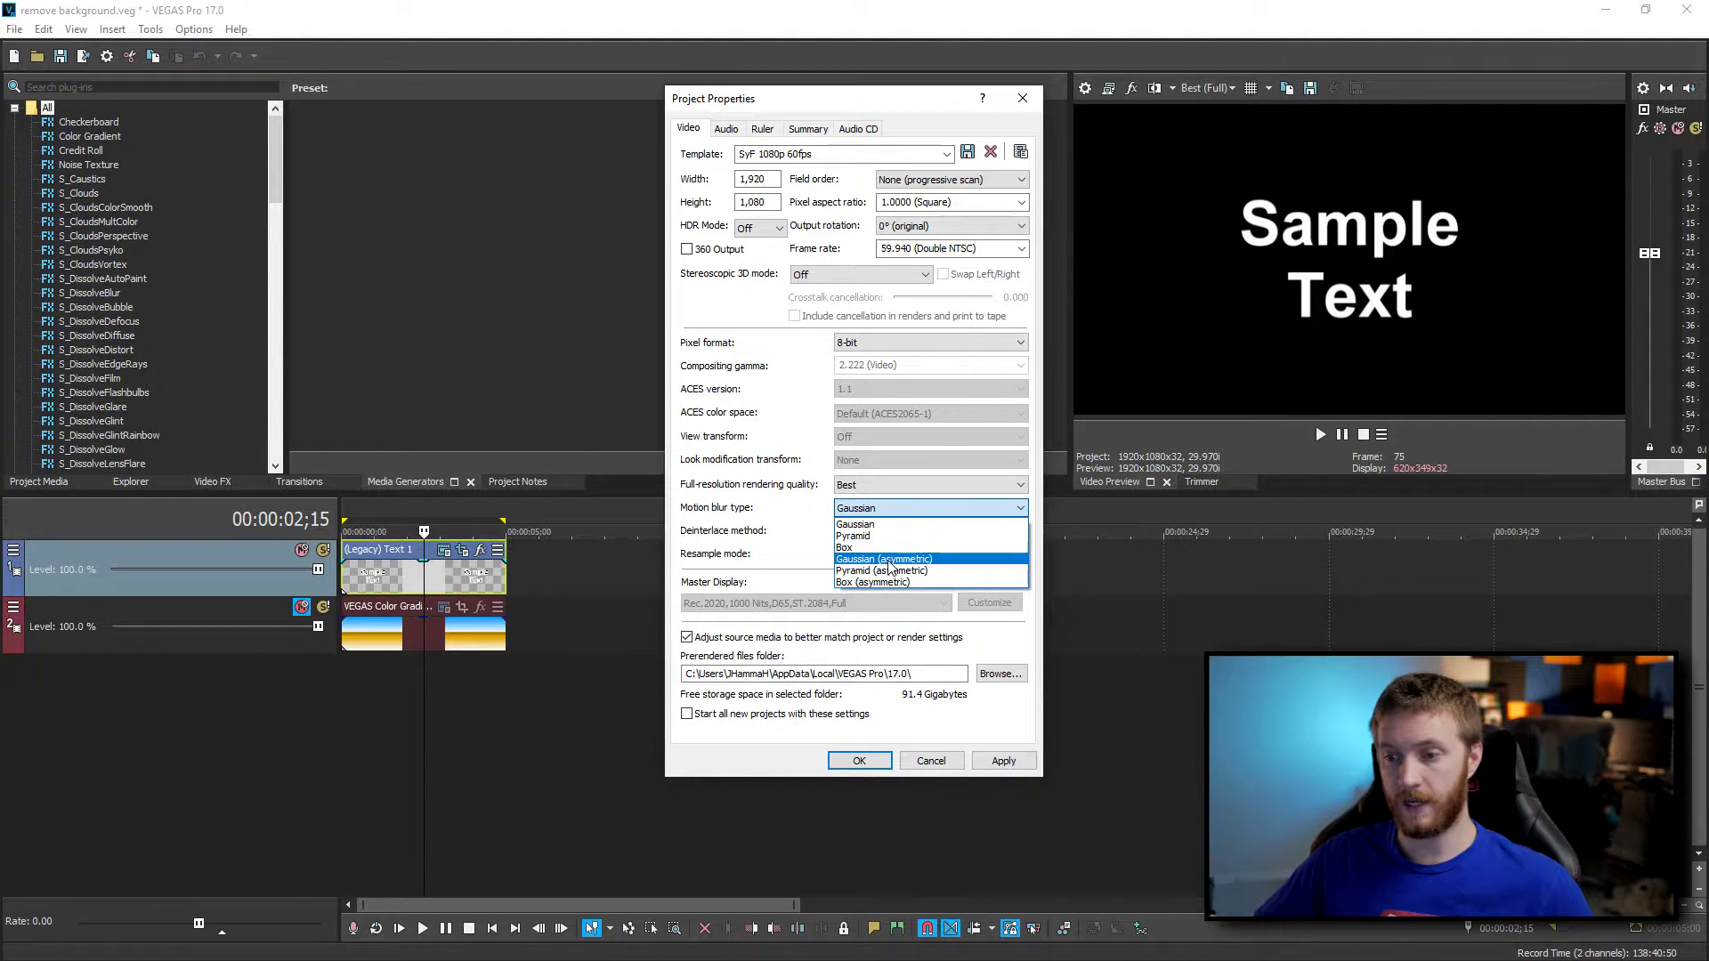
click(887, 560)
click(876, 555)
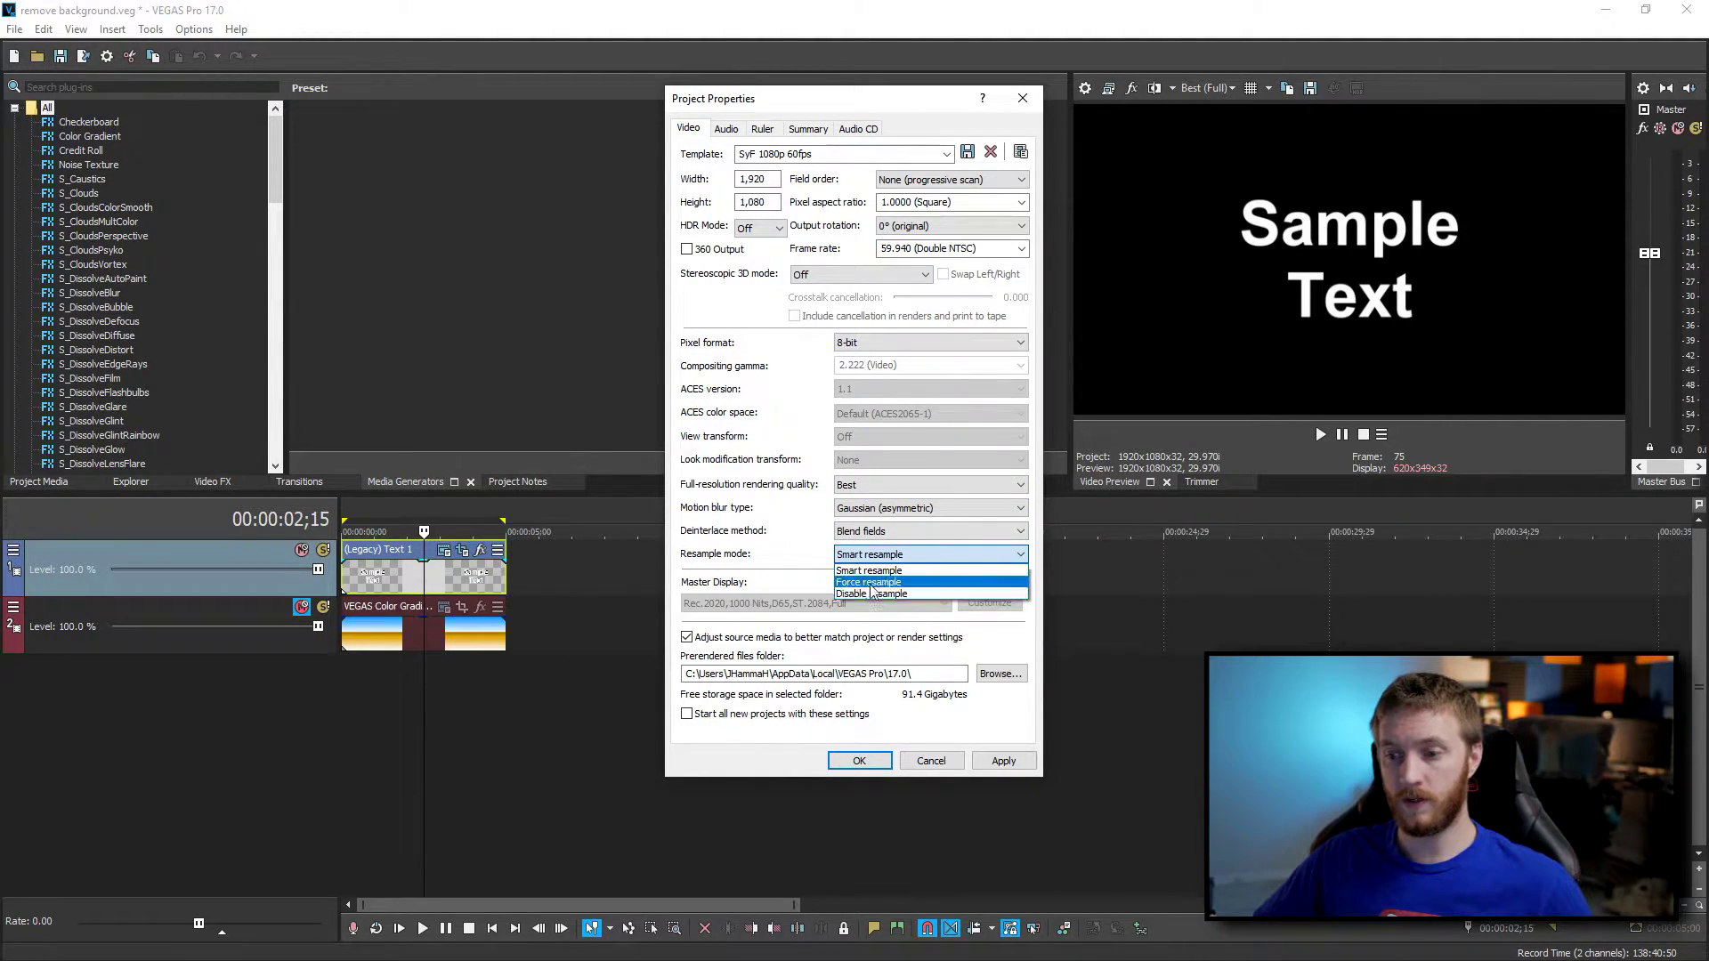
click(872, 593)
click(1003, 761)
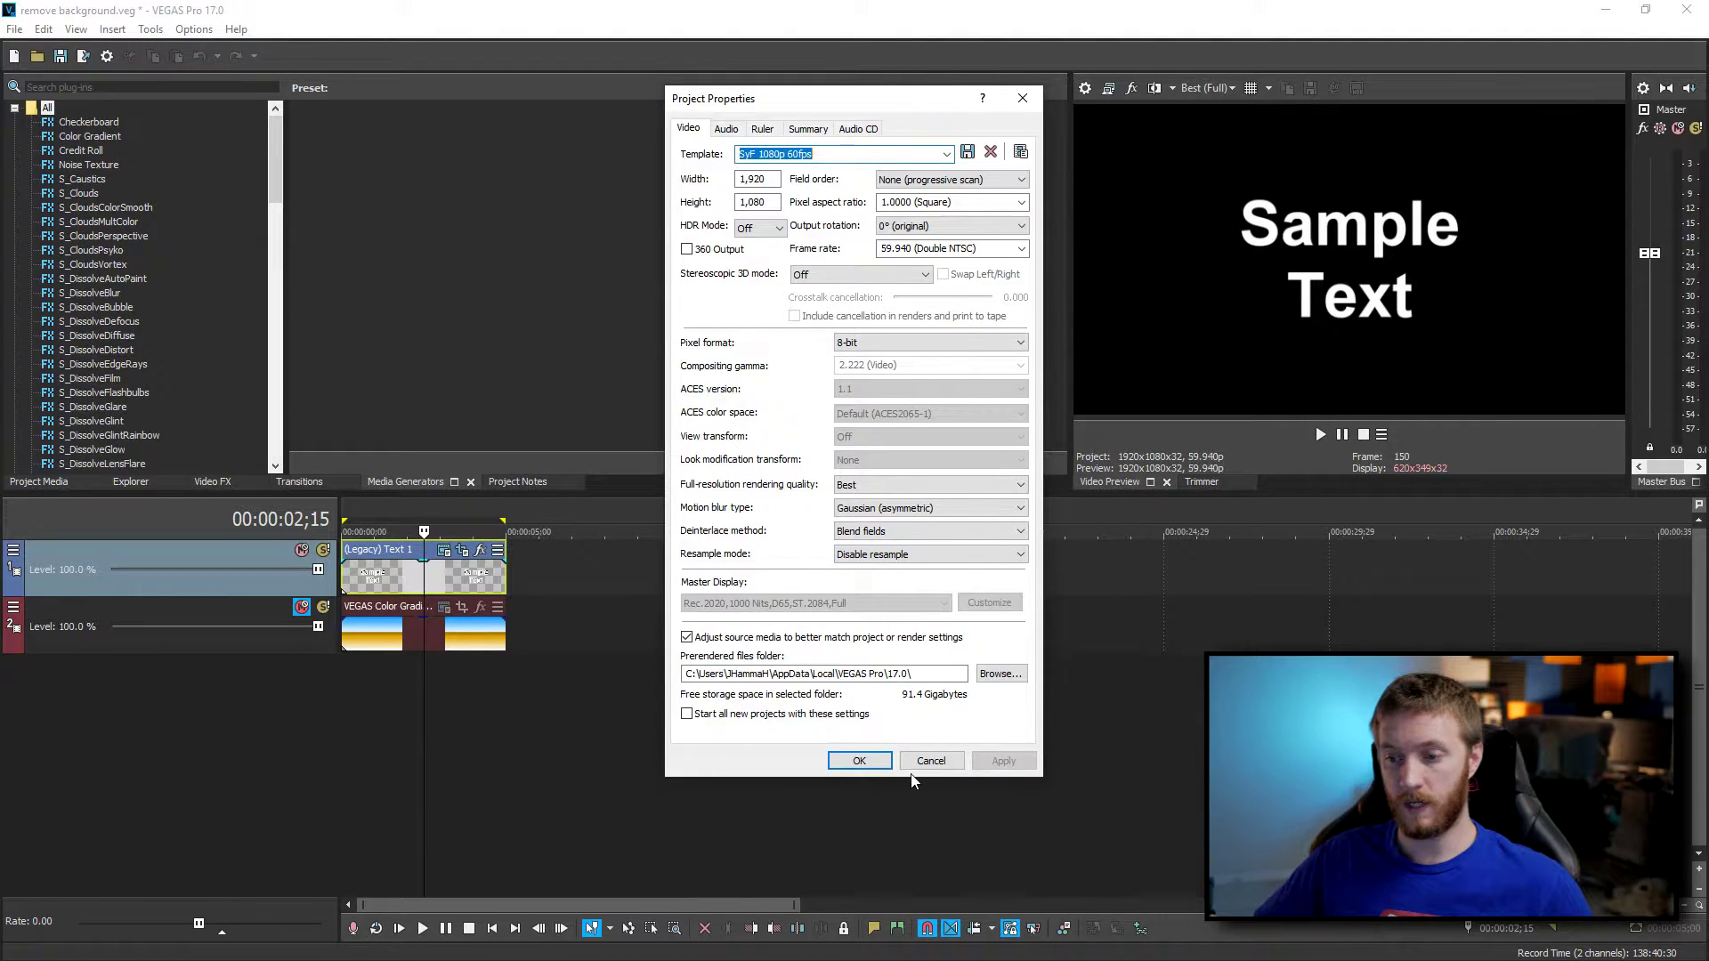
click(859, 761)
double_click(410, 574)
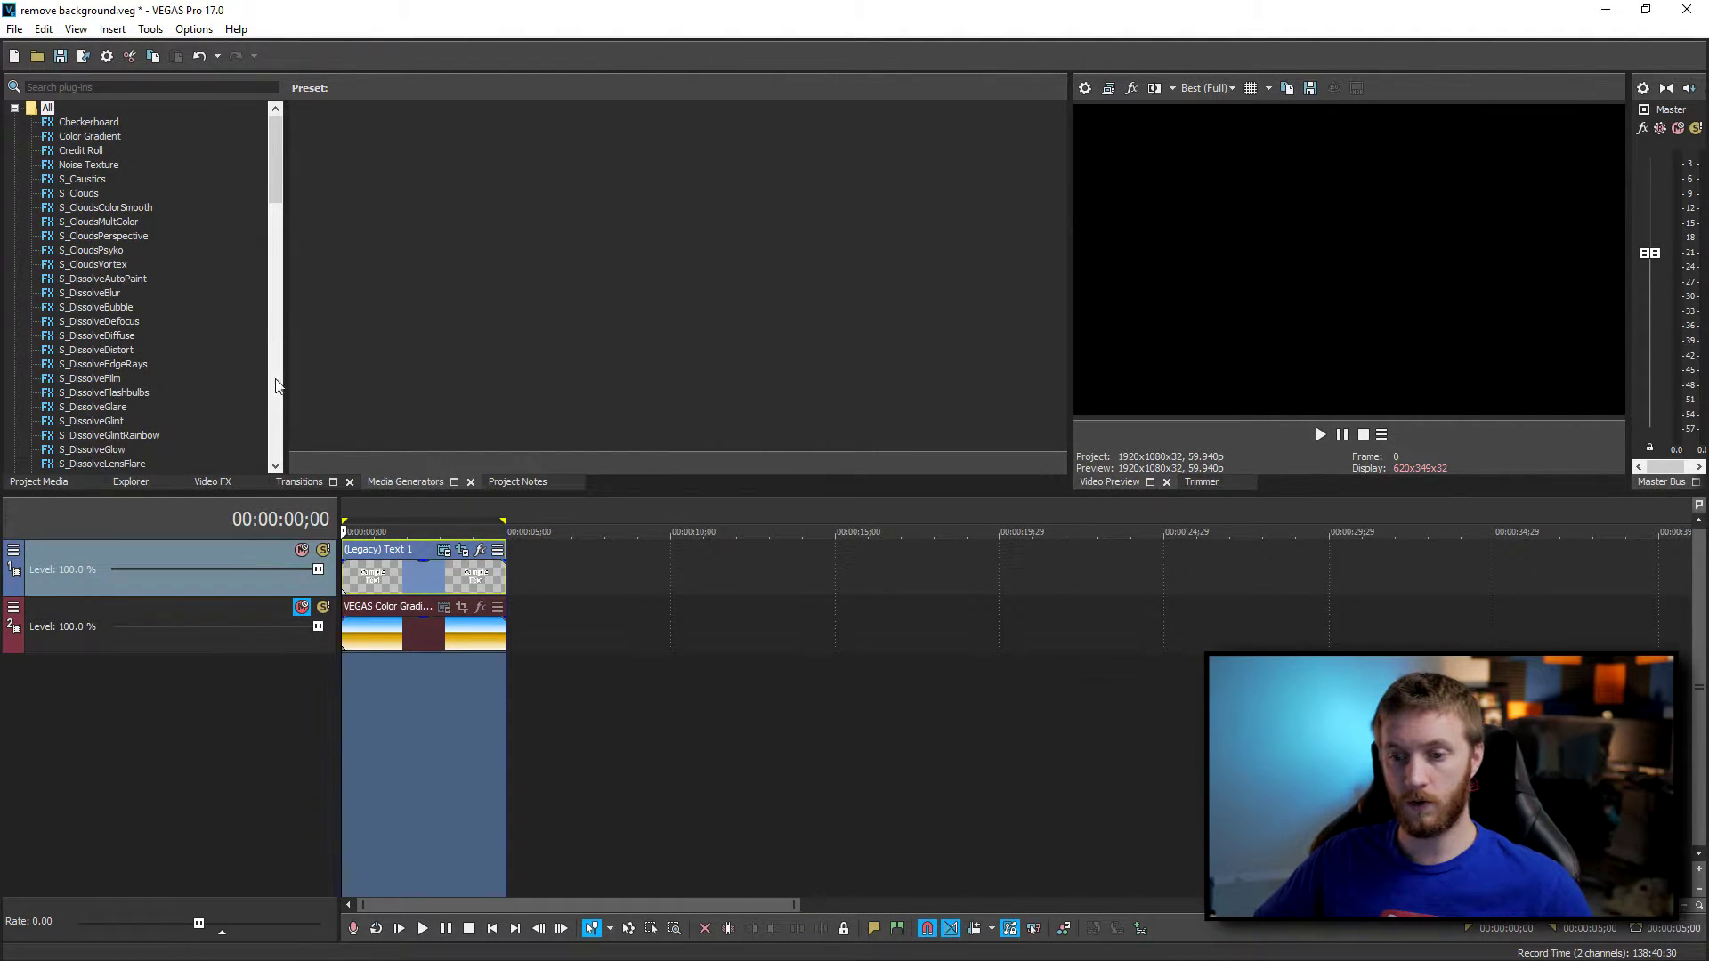
Render remove background.mov with the QuickTime 7 transparent bg template and open its output folder.
click(14, 30)
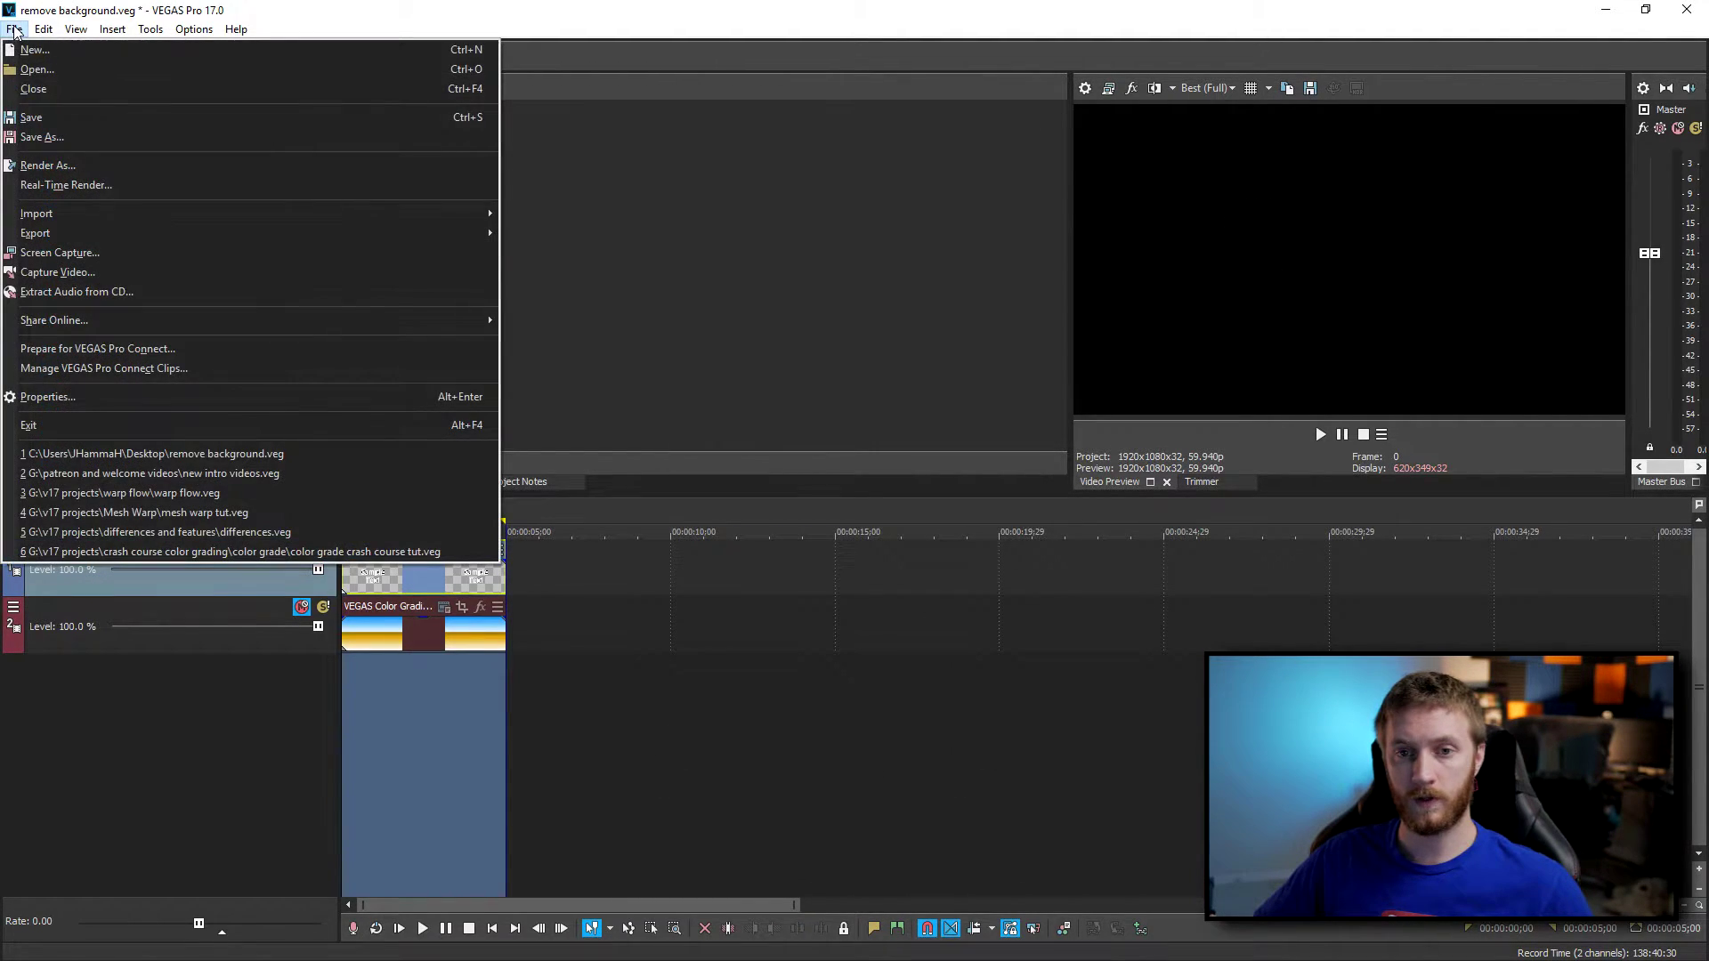
click(54, 164)
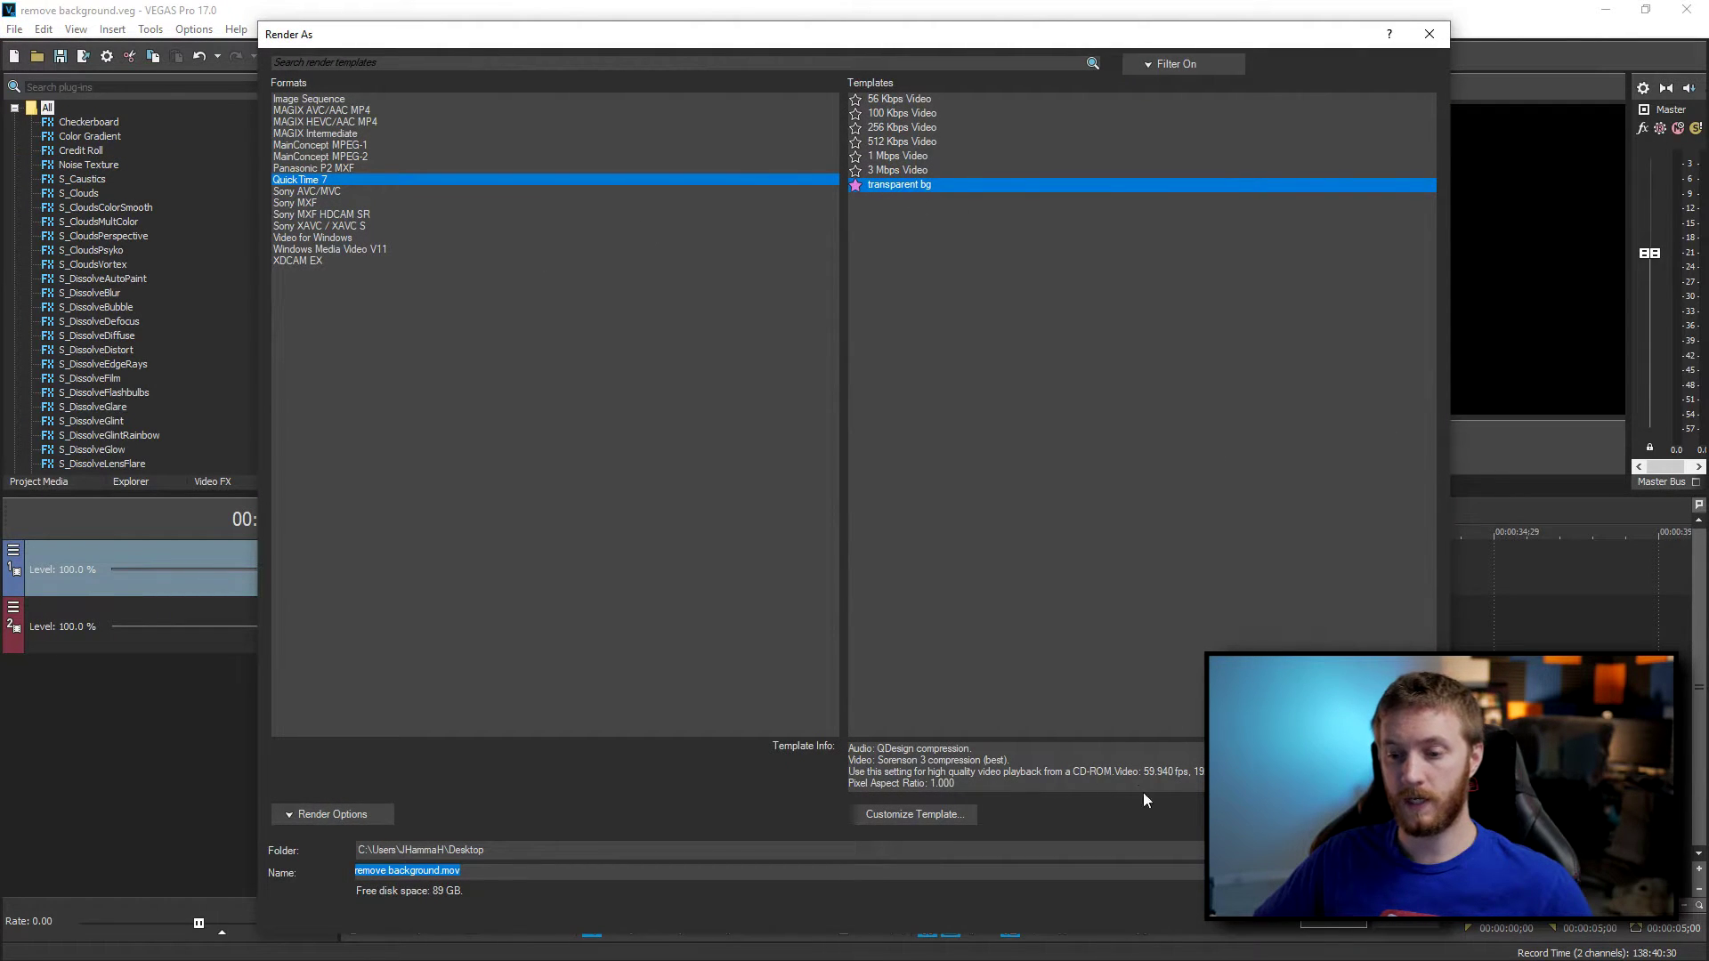
click(1328, 927)
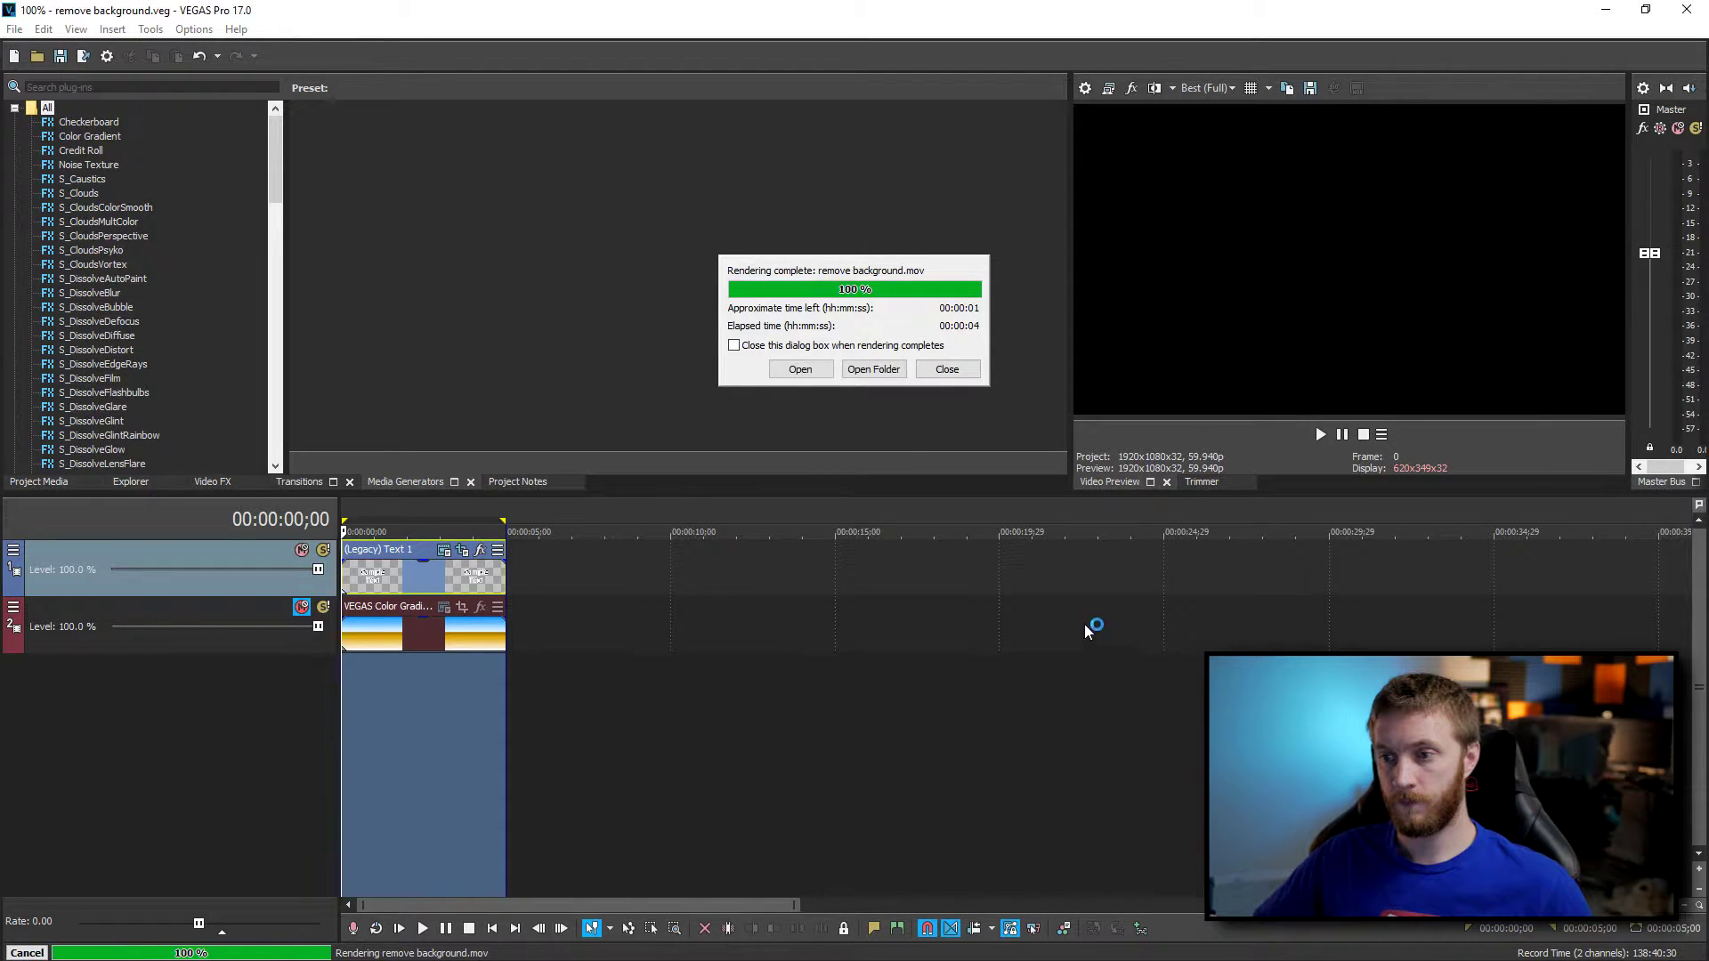
click(877, 369)
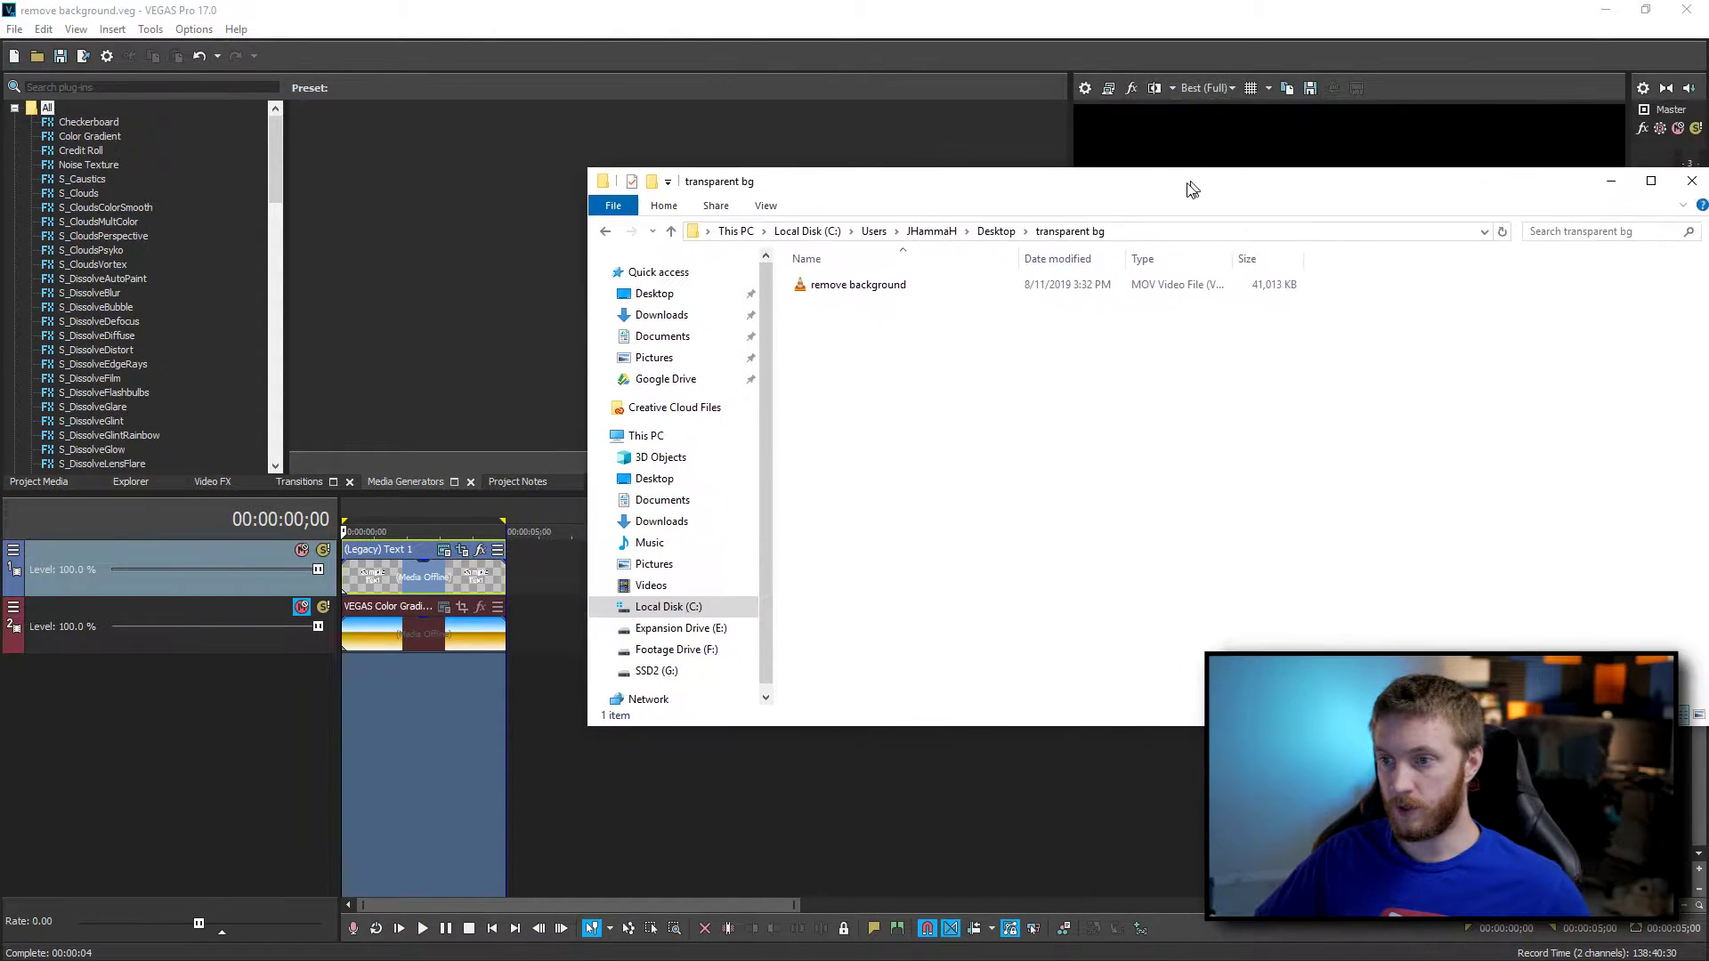
Drag remove background.mov from the Explorer folder onto VEGAS track 1 at about 10 seconds.
mouse_move(1193, 189)
mouse_down()
mouse_move(1164, 191)
mouse_move(1187, 179)
mouse_up()
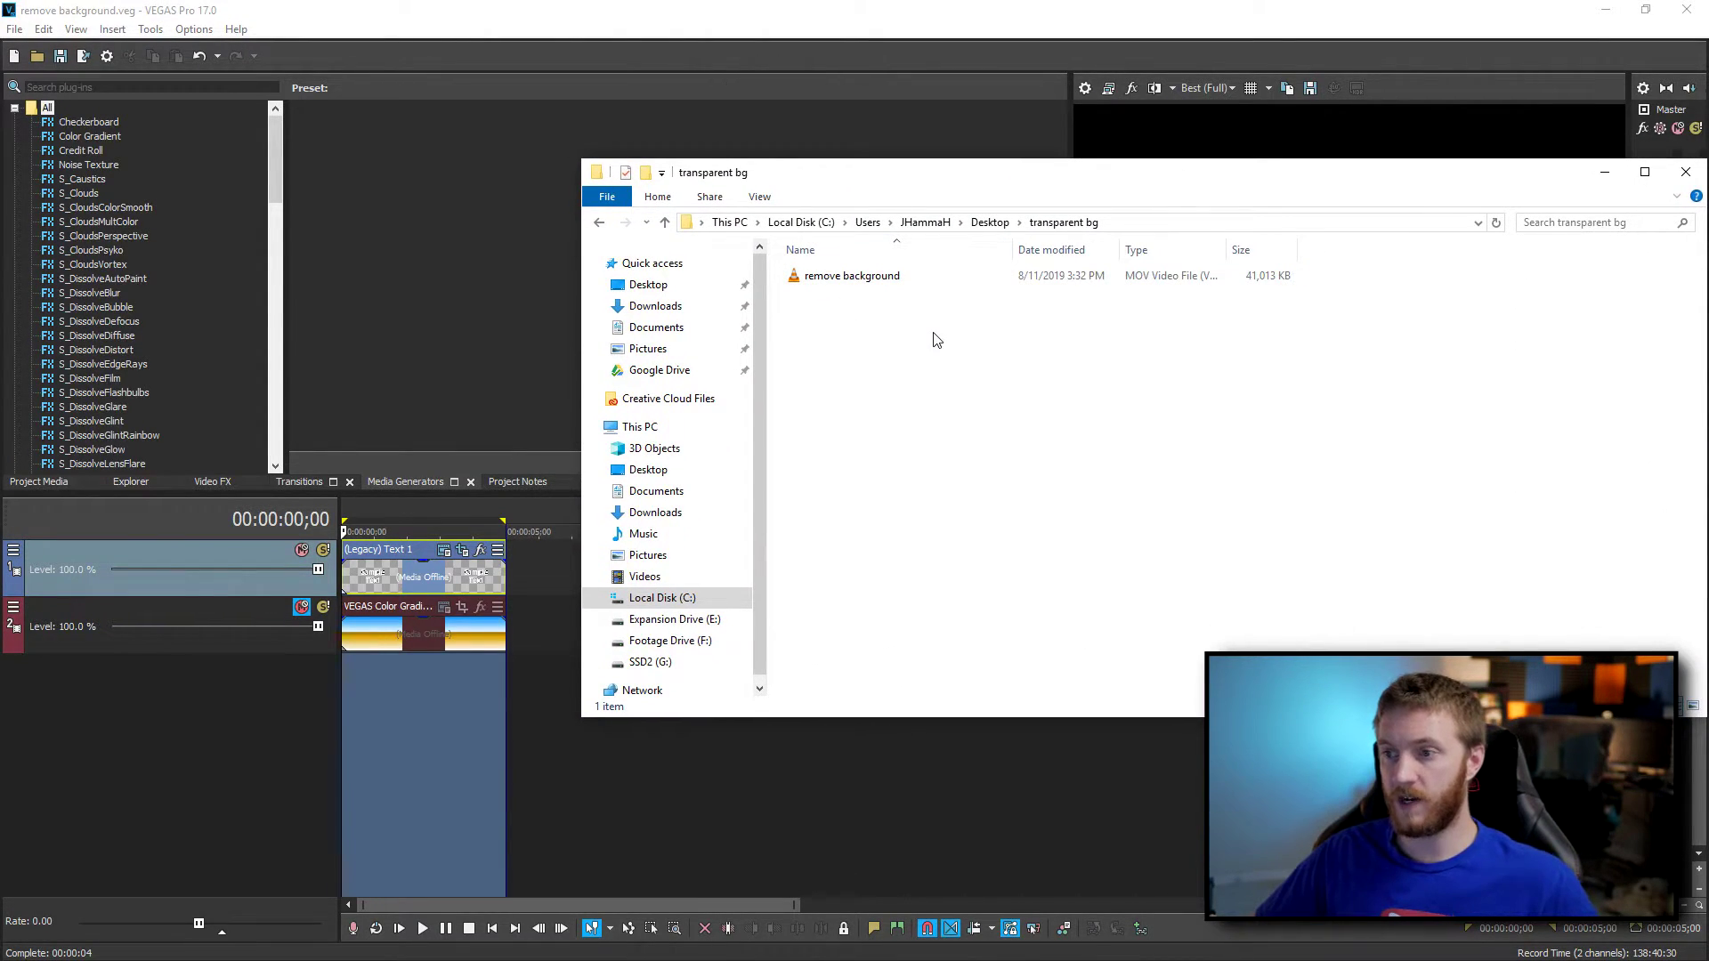
click(832, 283)
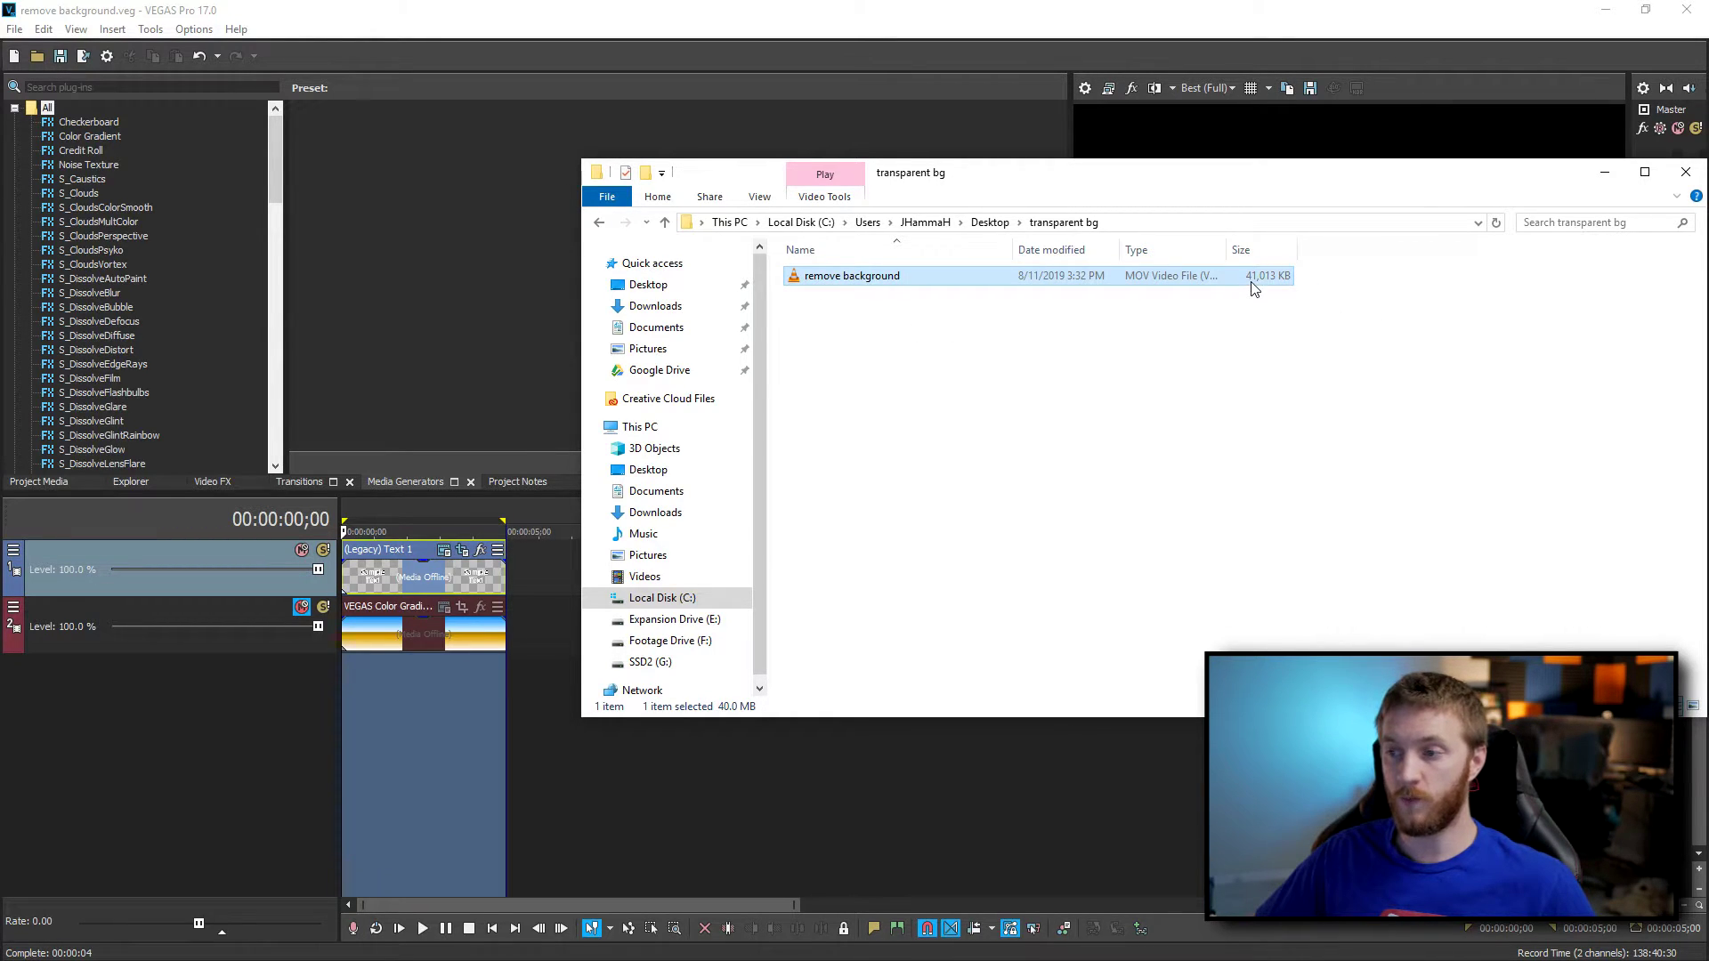
drag(997, 177, 1485, 202)
drag(1307, 315, 684, 570)
Preview the newly imported remove background clip on the timeline.
click(727, 580)
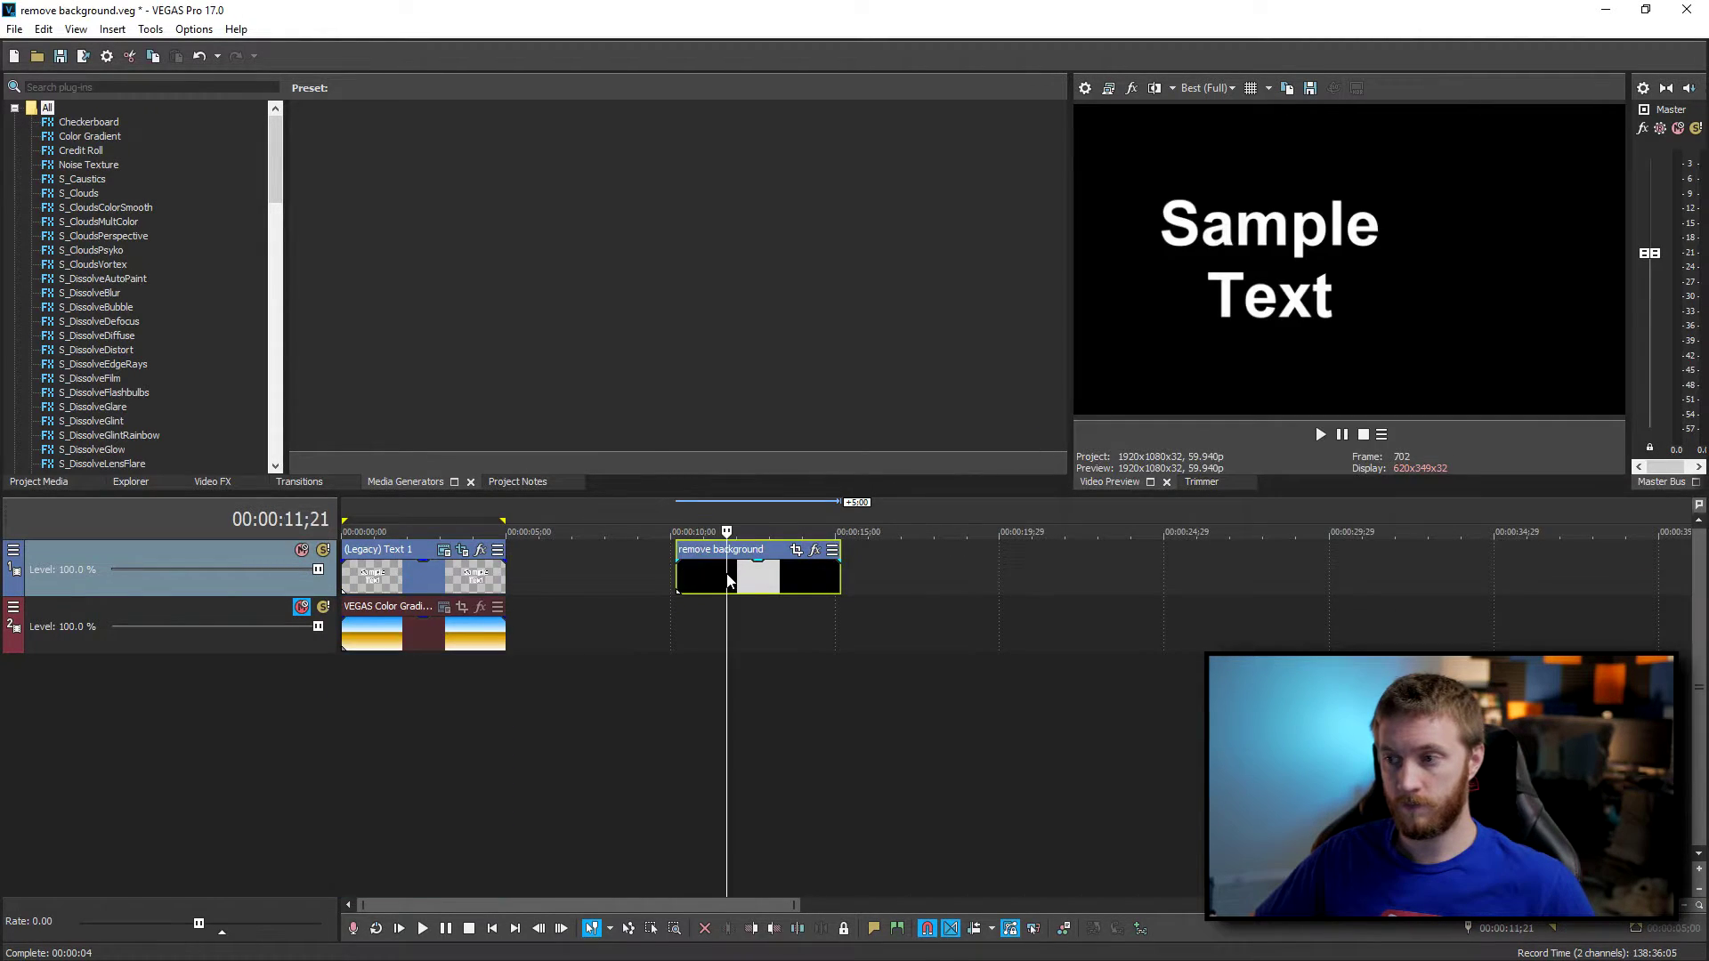
click(681, 583)
key(space)
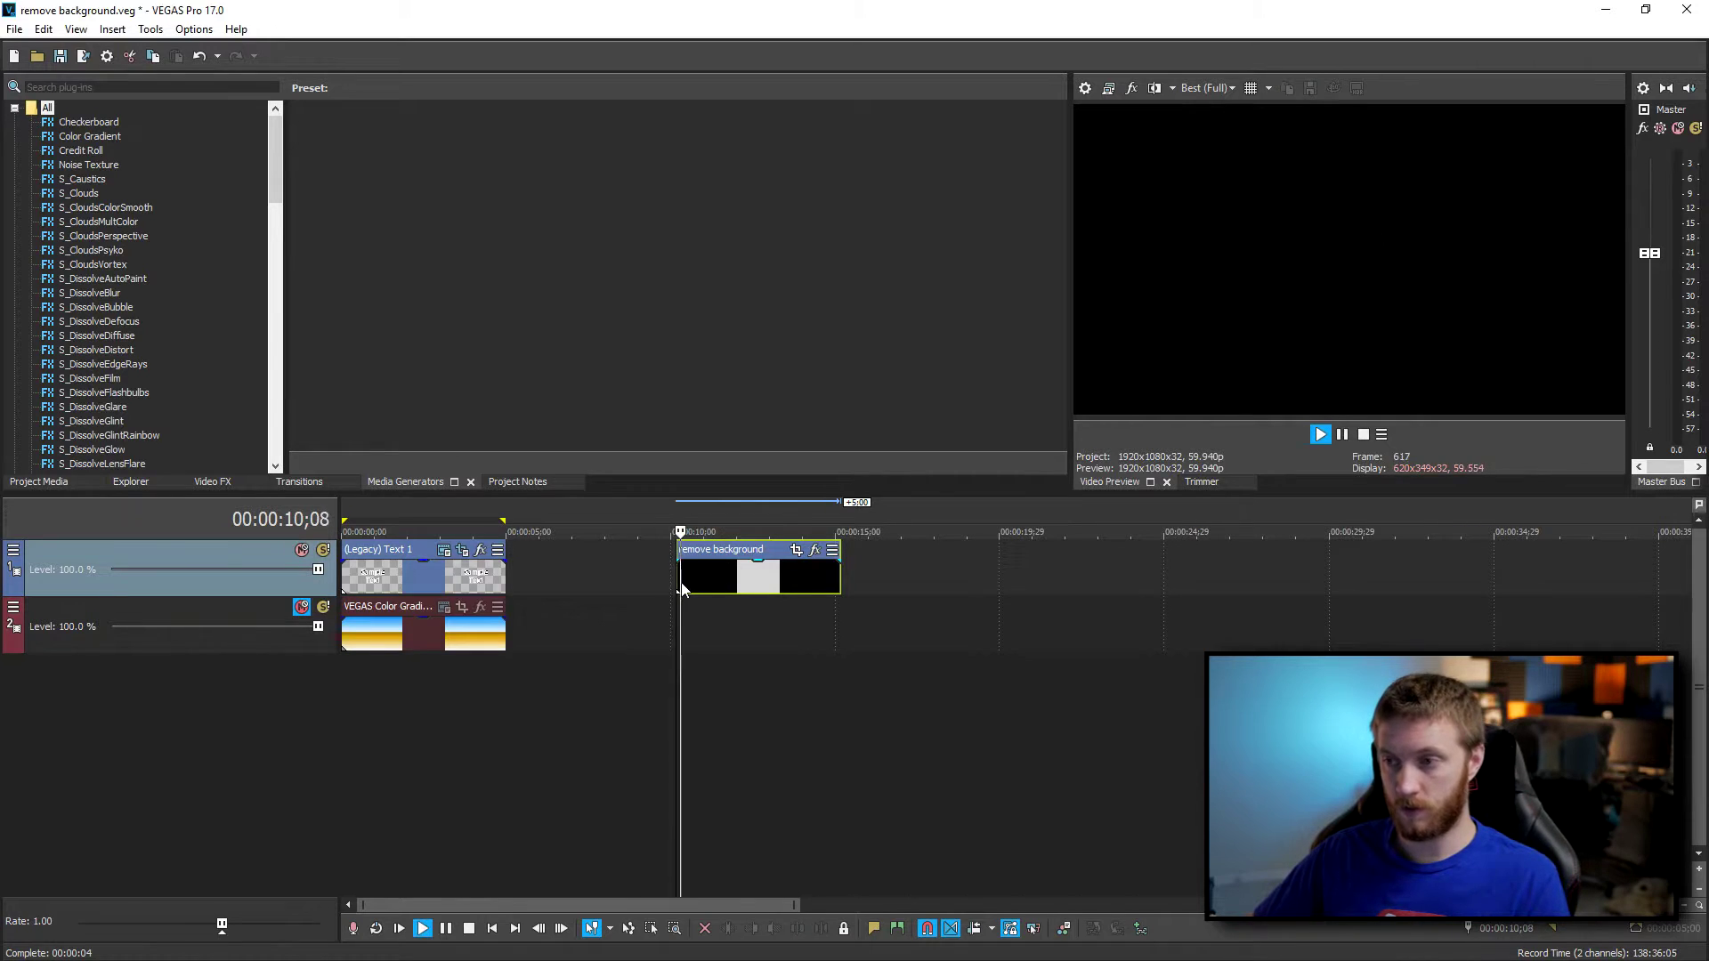
key(space)
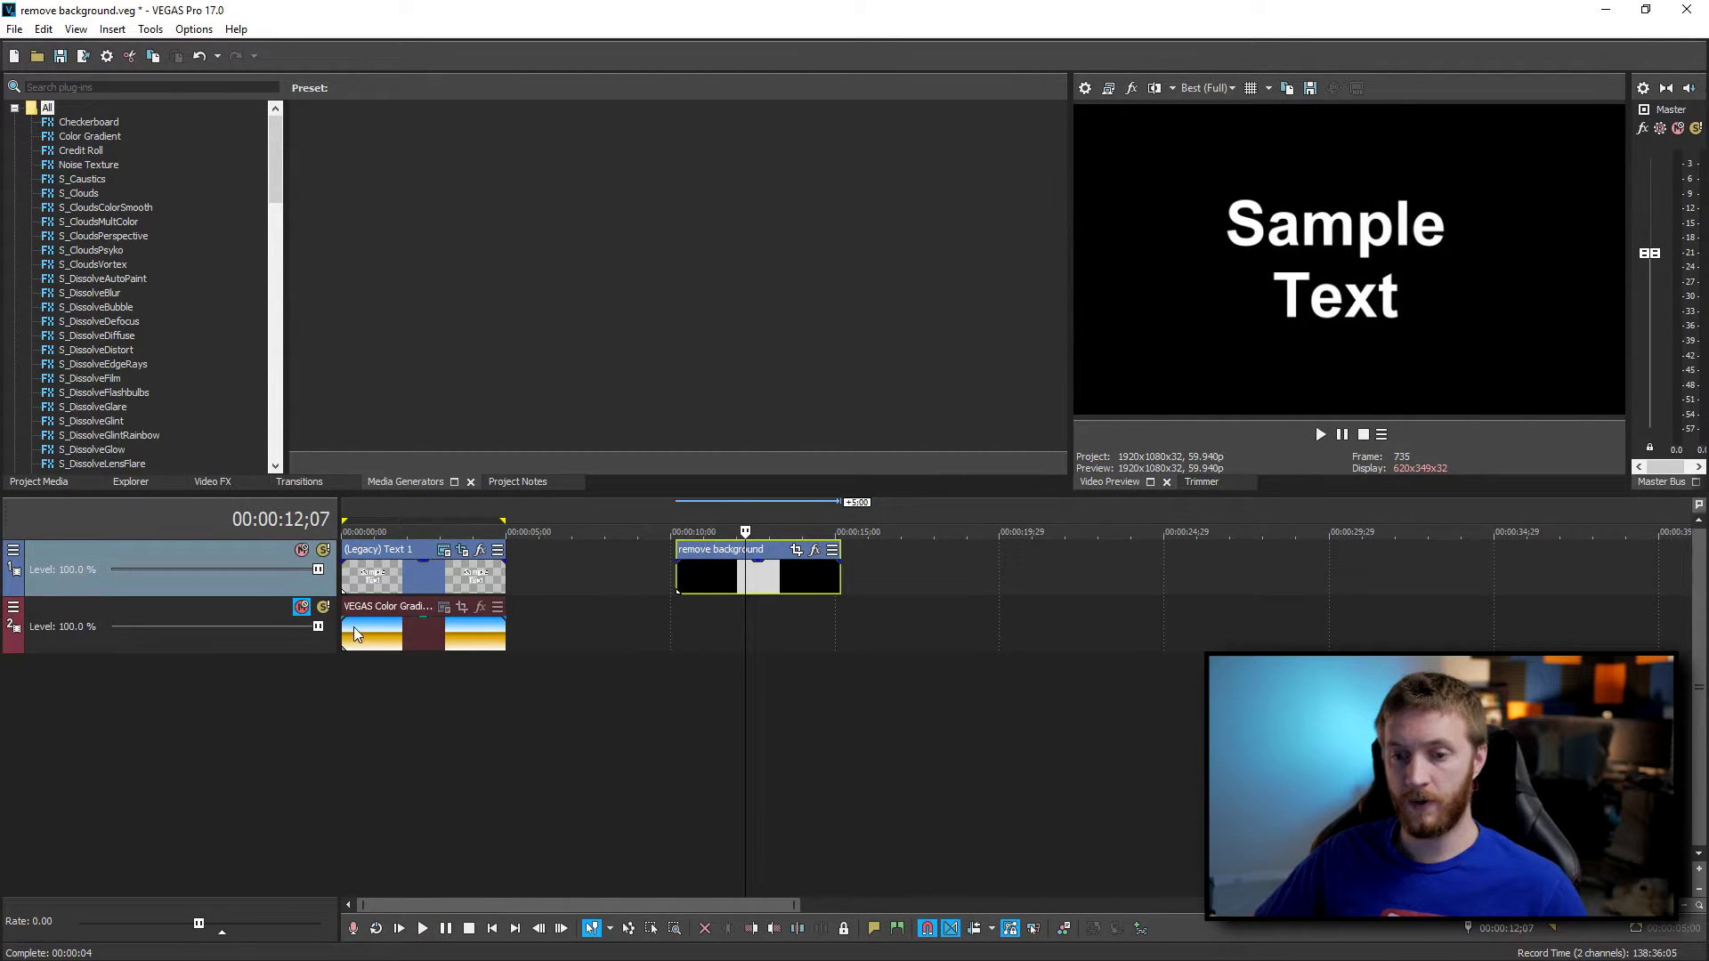
Move the Color Gradient event on track 2 to about 10 s, beneath the remove background clip.
drag(369, 645, 693, 650)
click(739, 579)
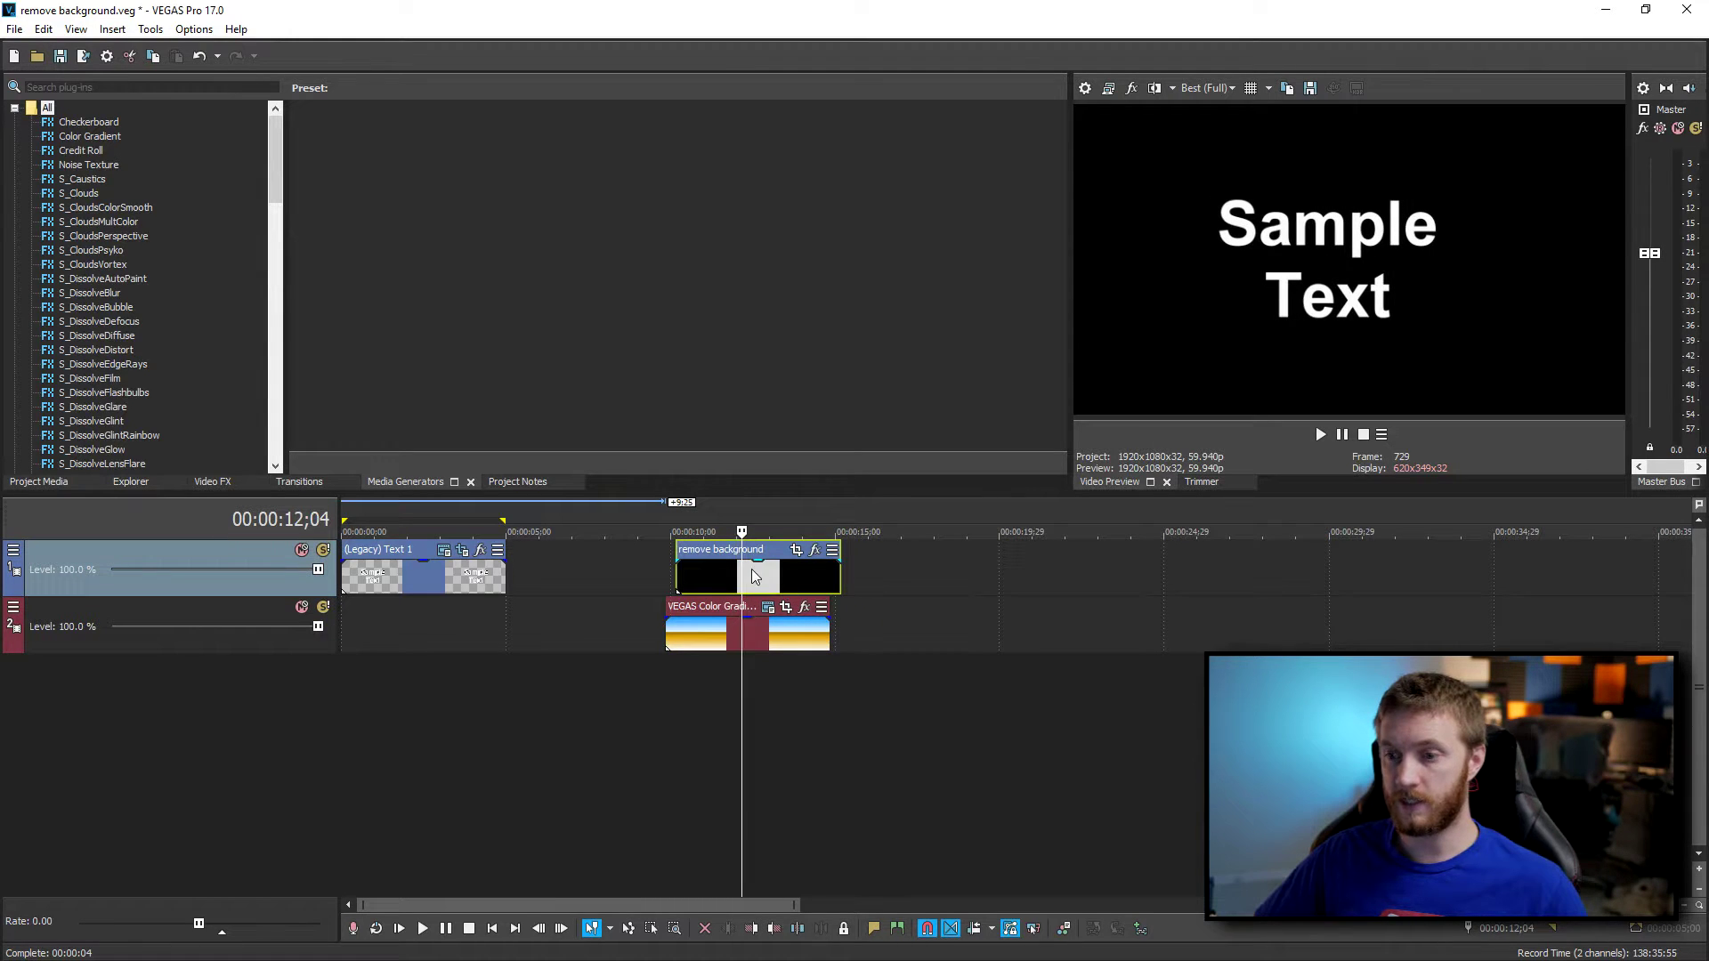
click(709, 579)
click(777, 578)
click(707, 579)
Set the remove background clip's Media alpha channel to Straight (unmatted), then scrub to check the overlay.
right_click(719, 579)
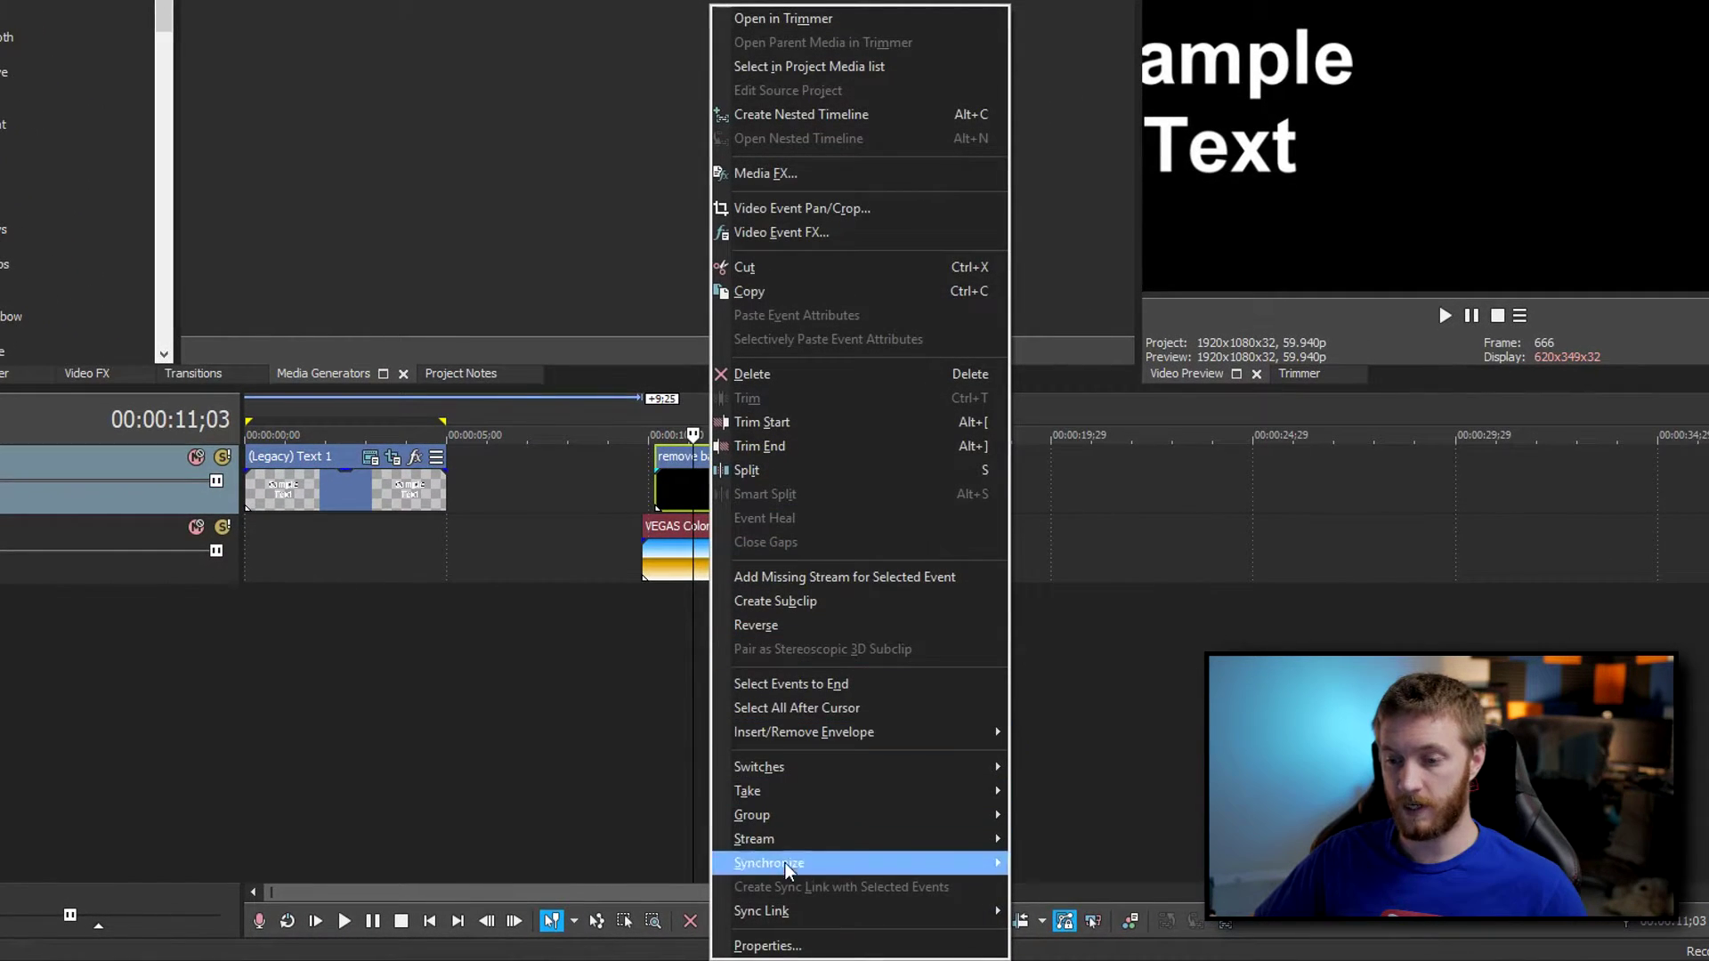
click(767, 946)
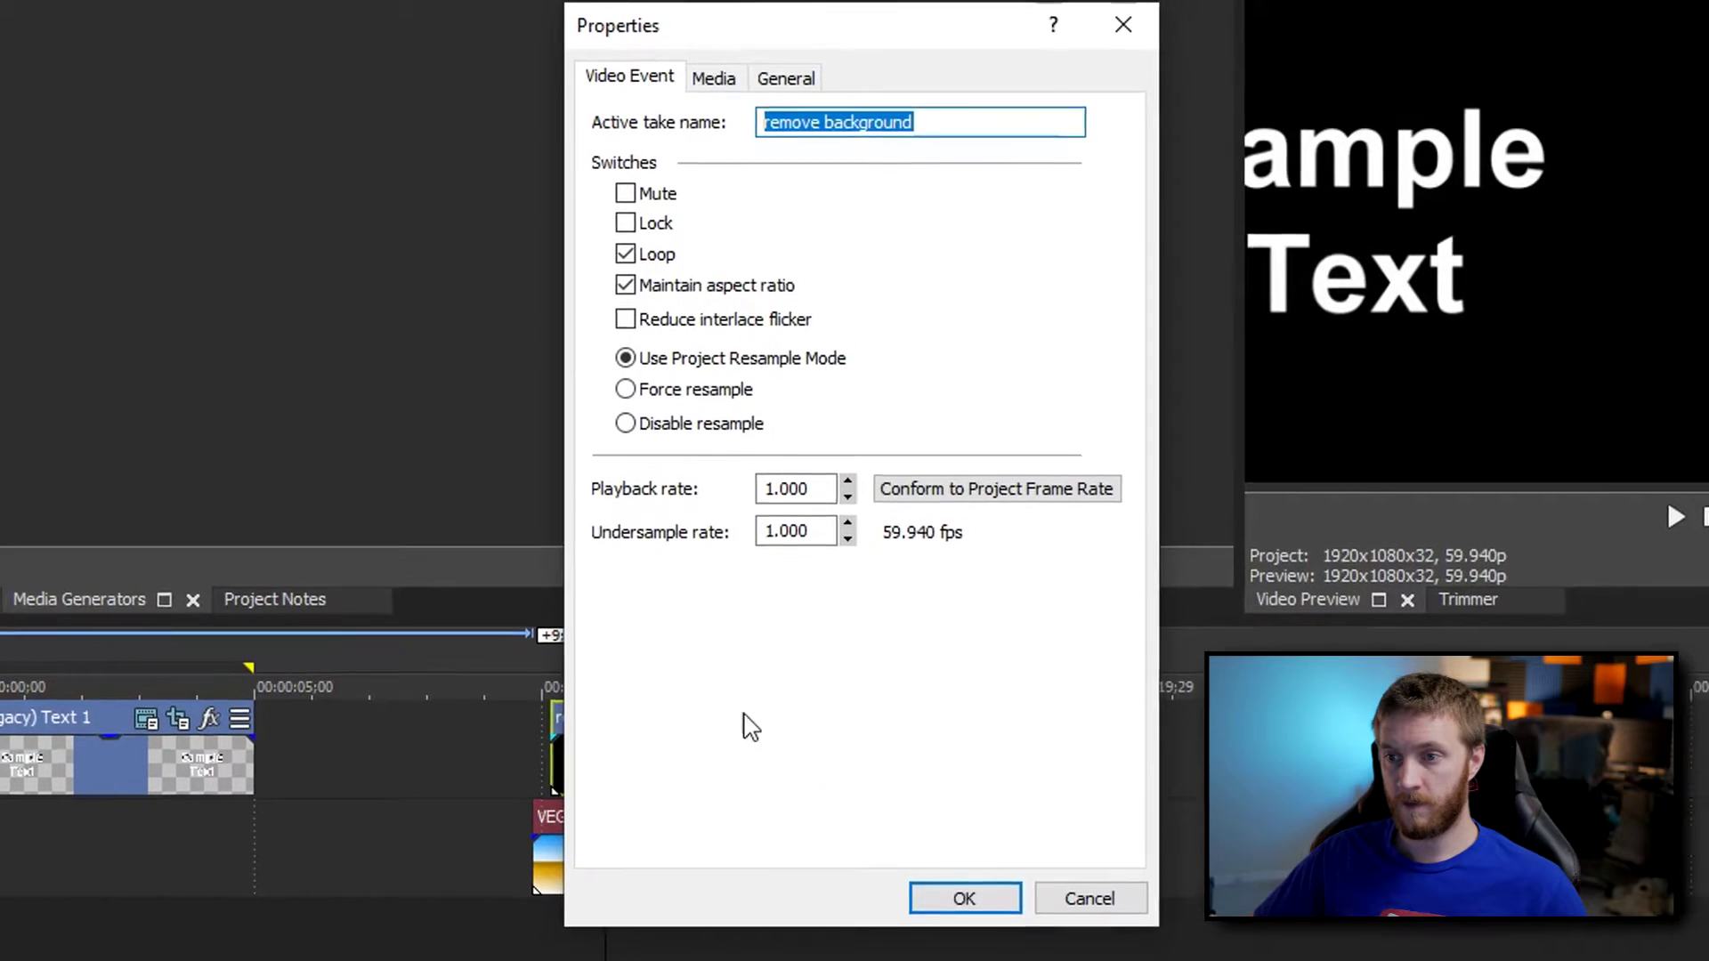
click(758, 26)
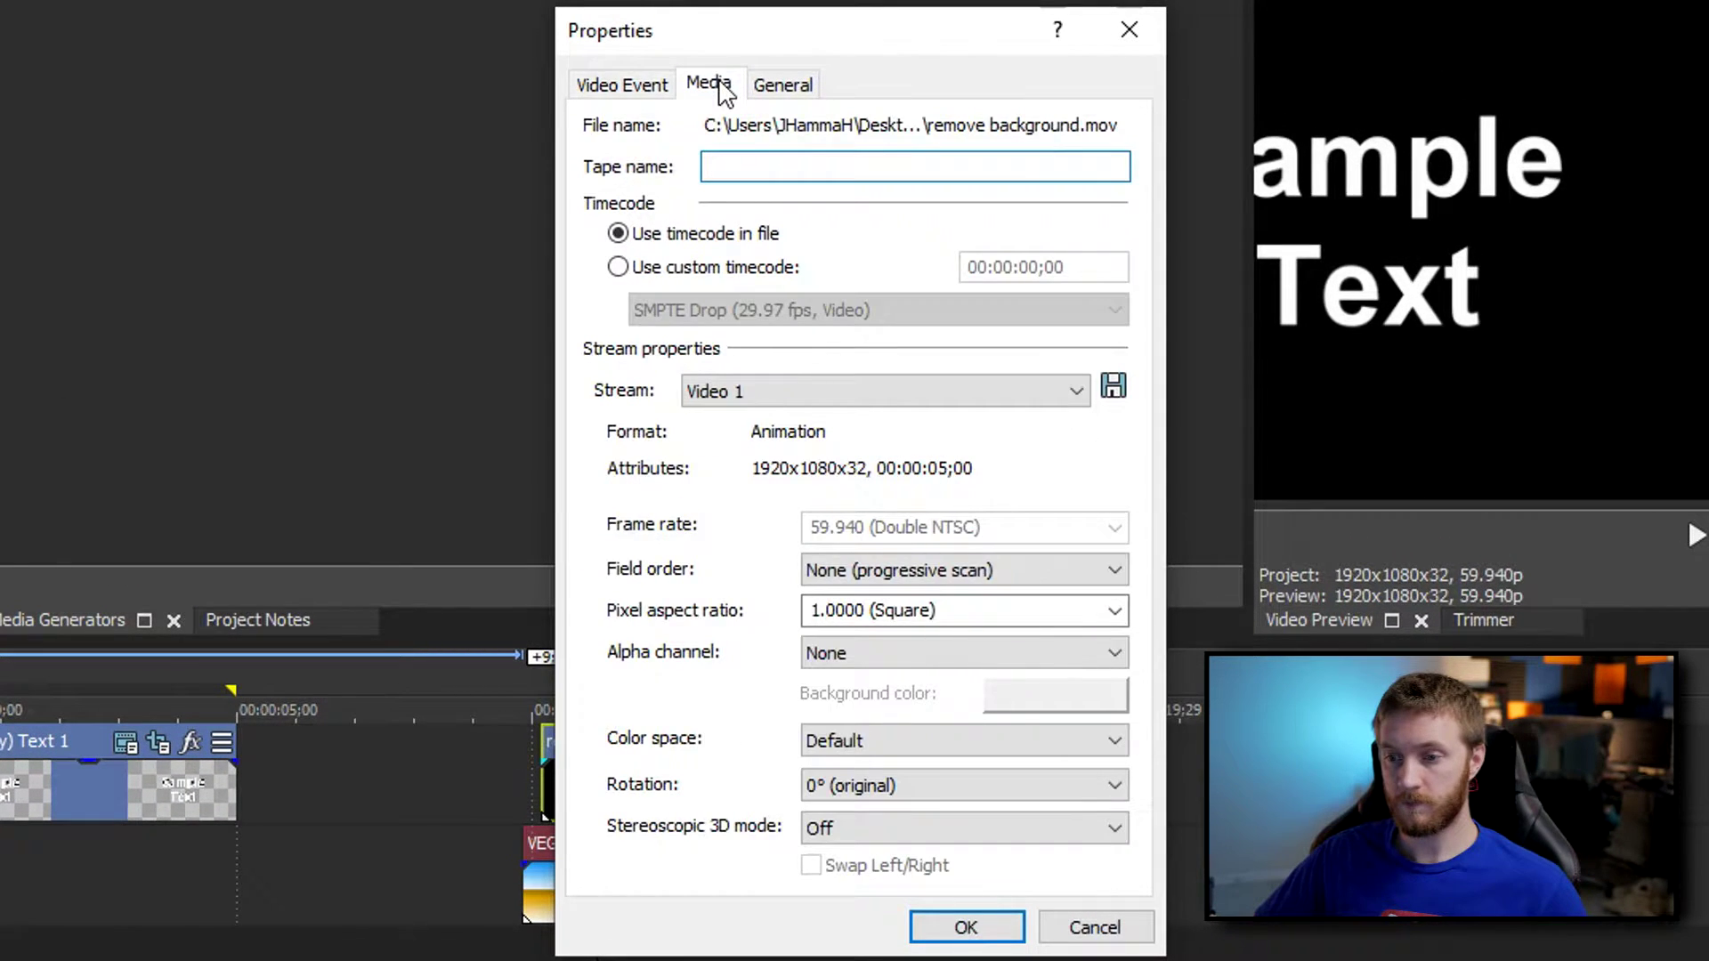
click(917, 656)
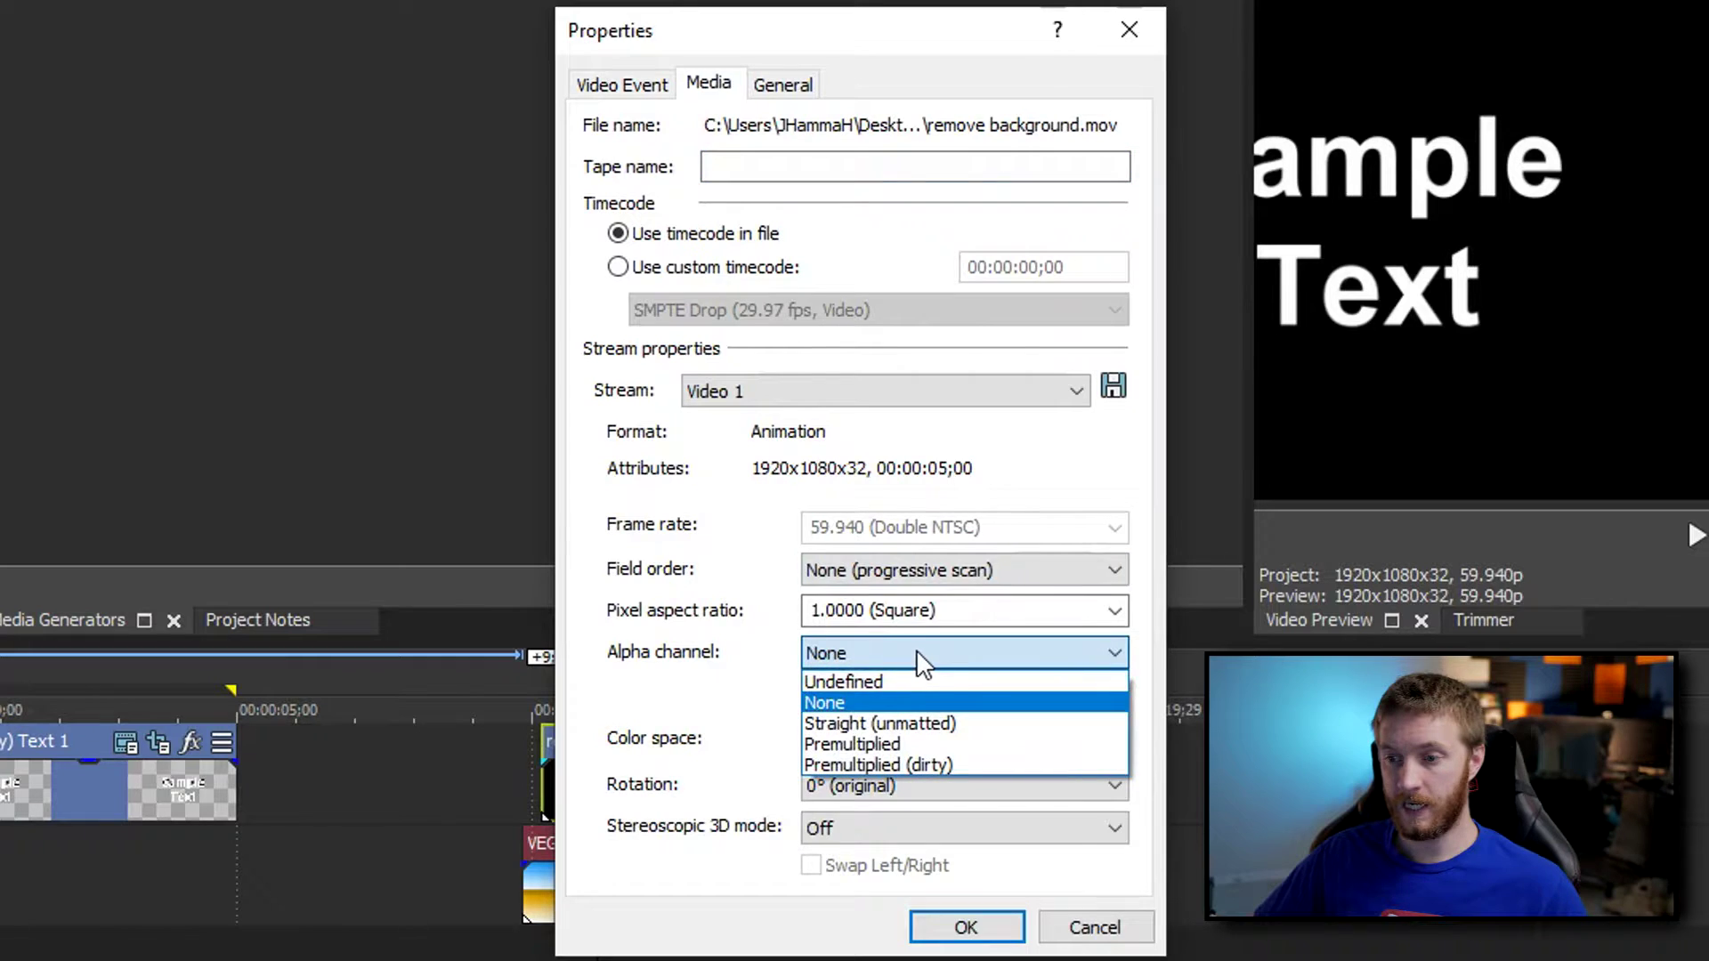
click(935, 726)
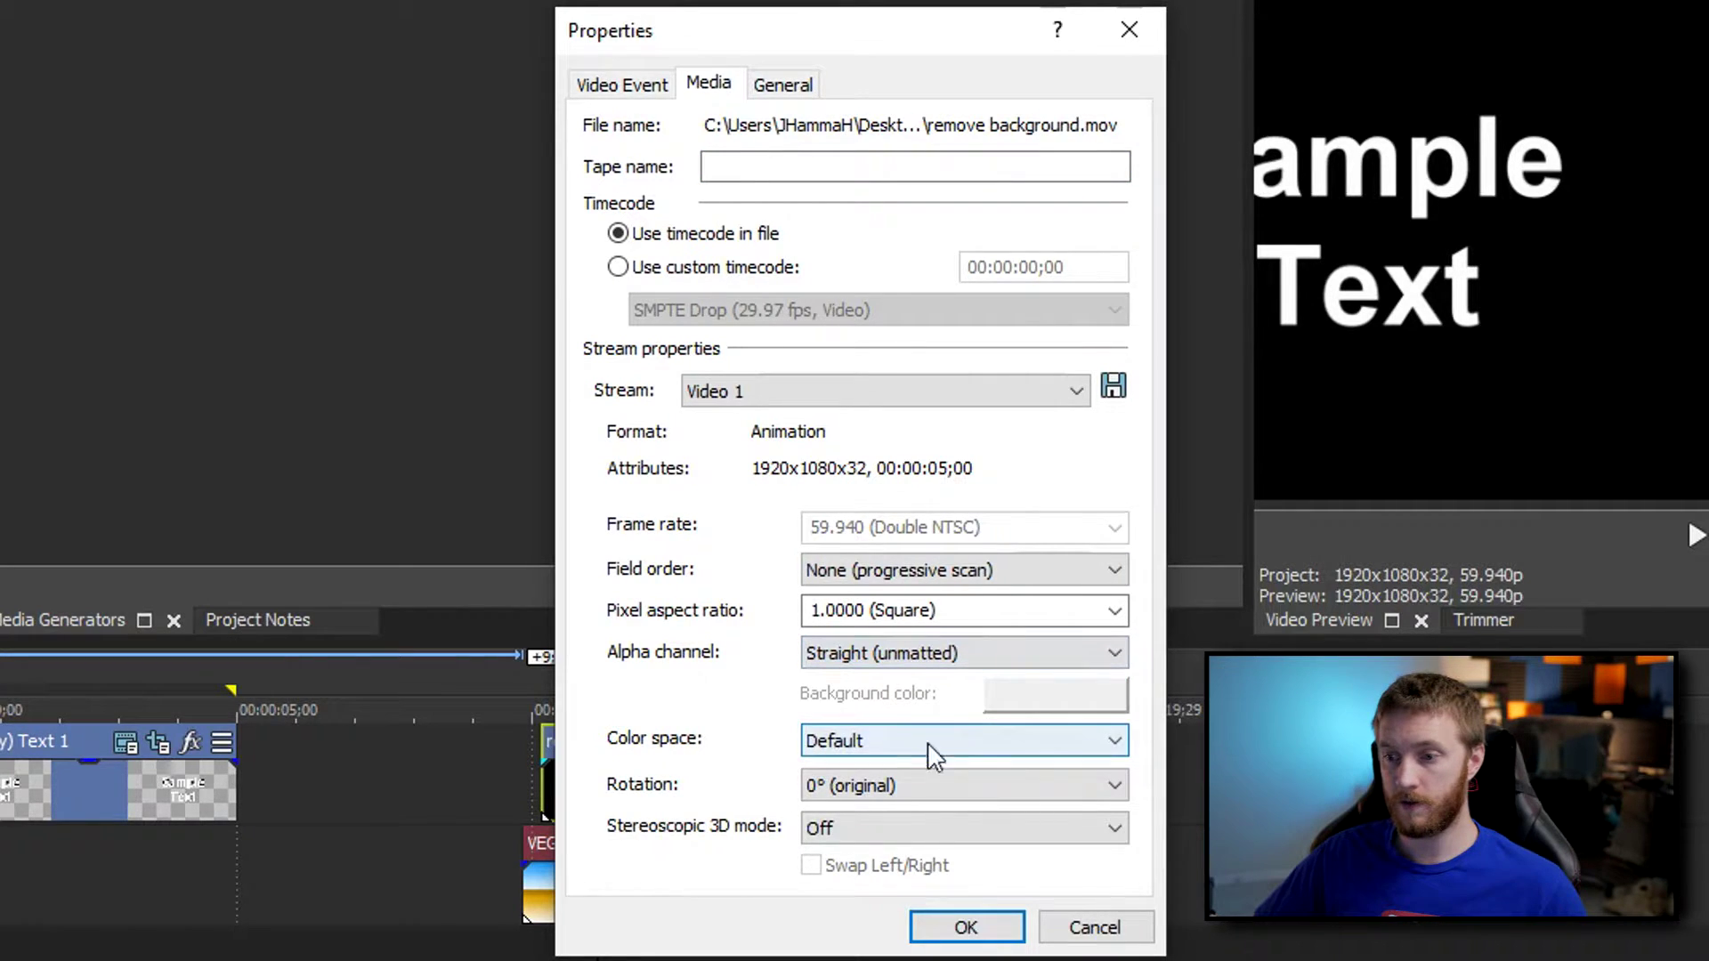
click(967, 926)
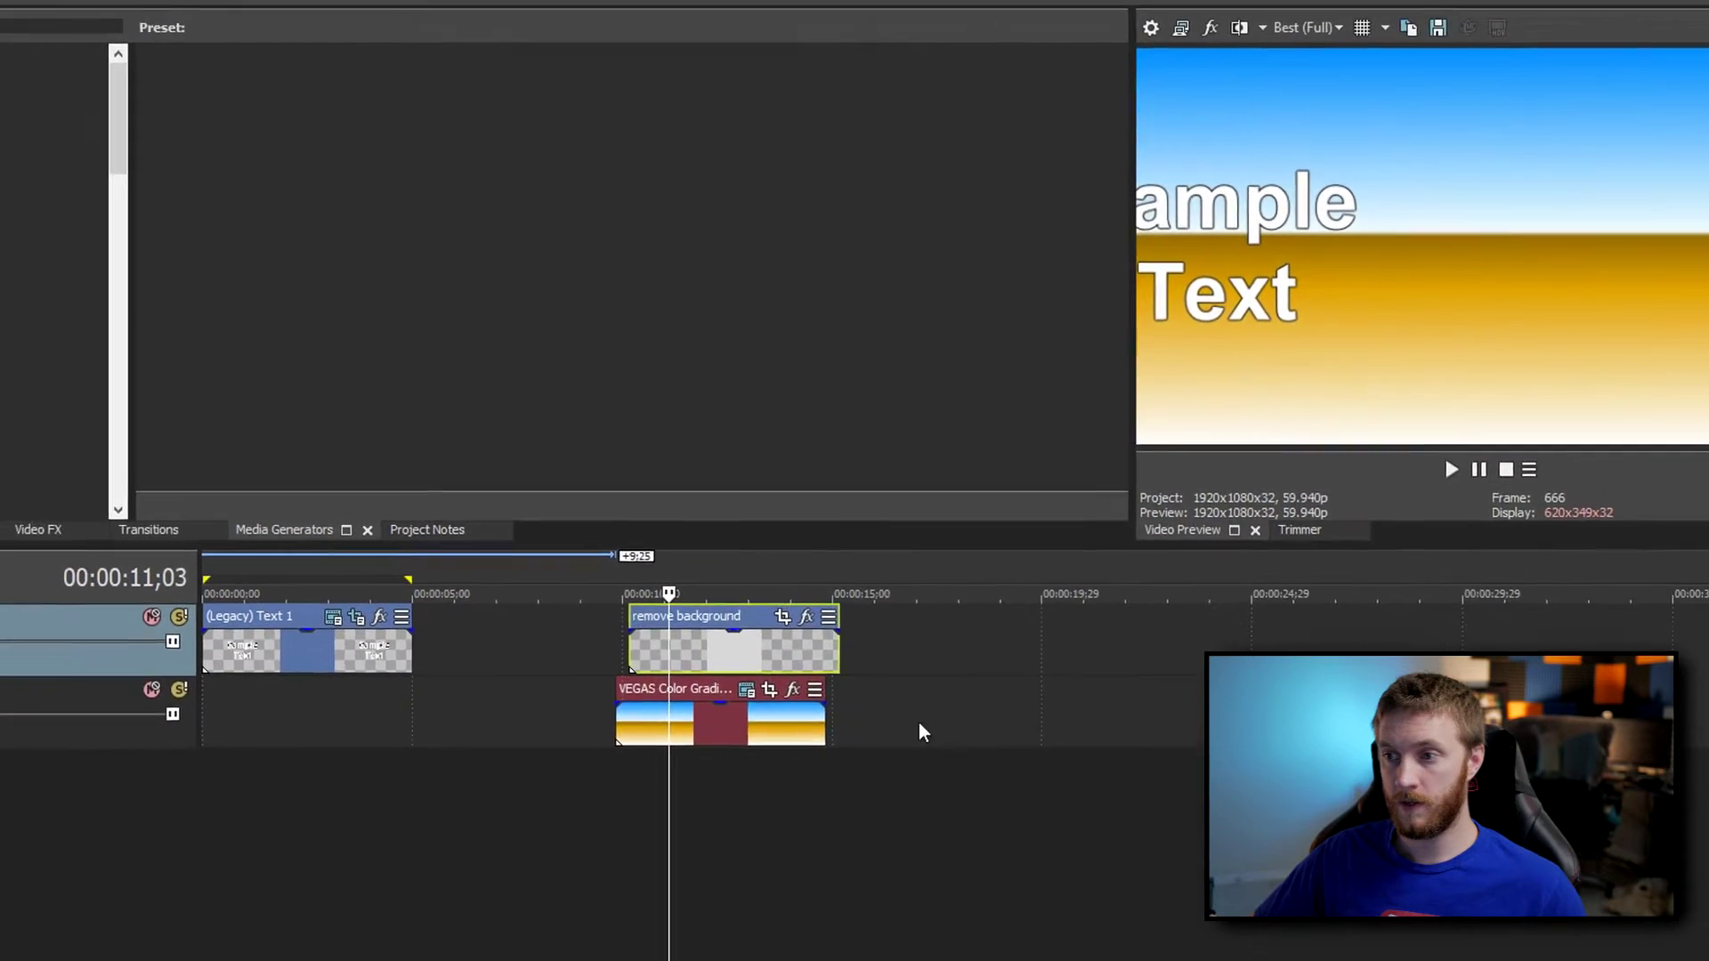
drag(668, 648, 750, 648)
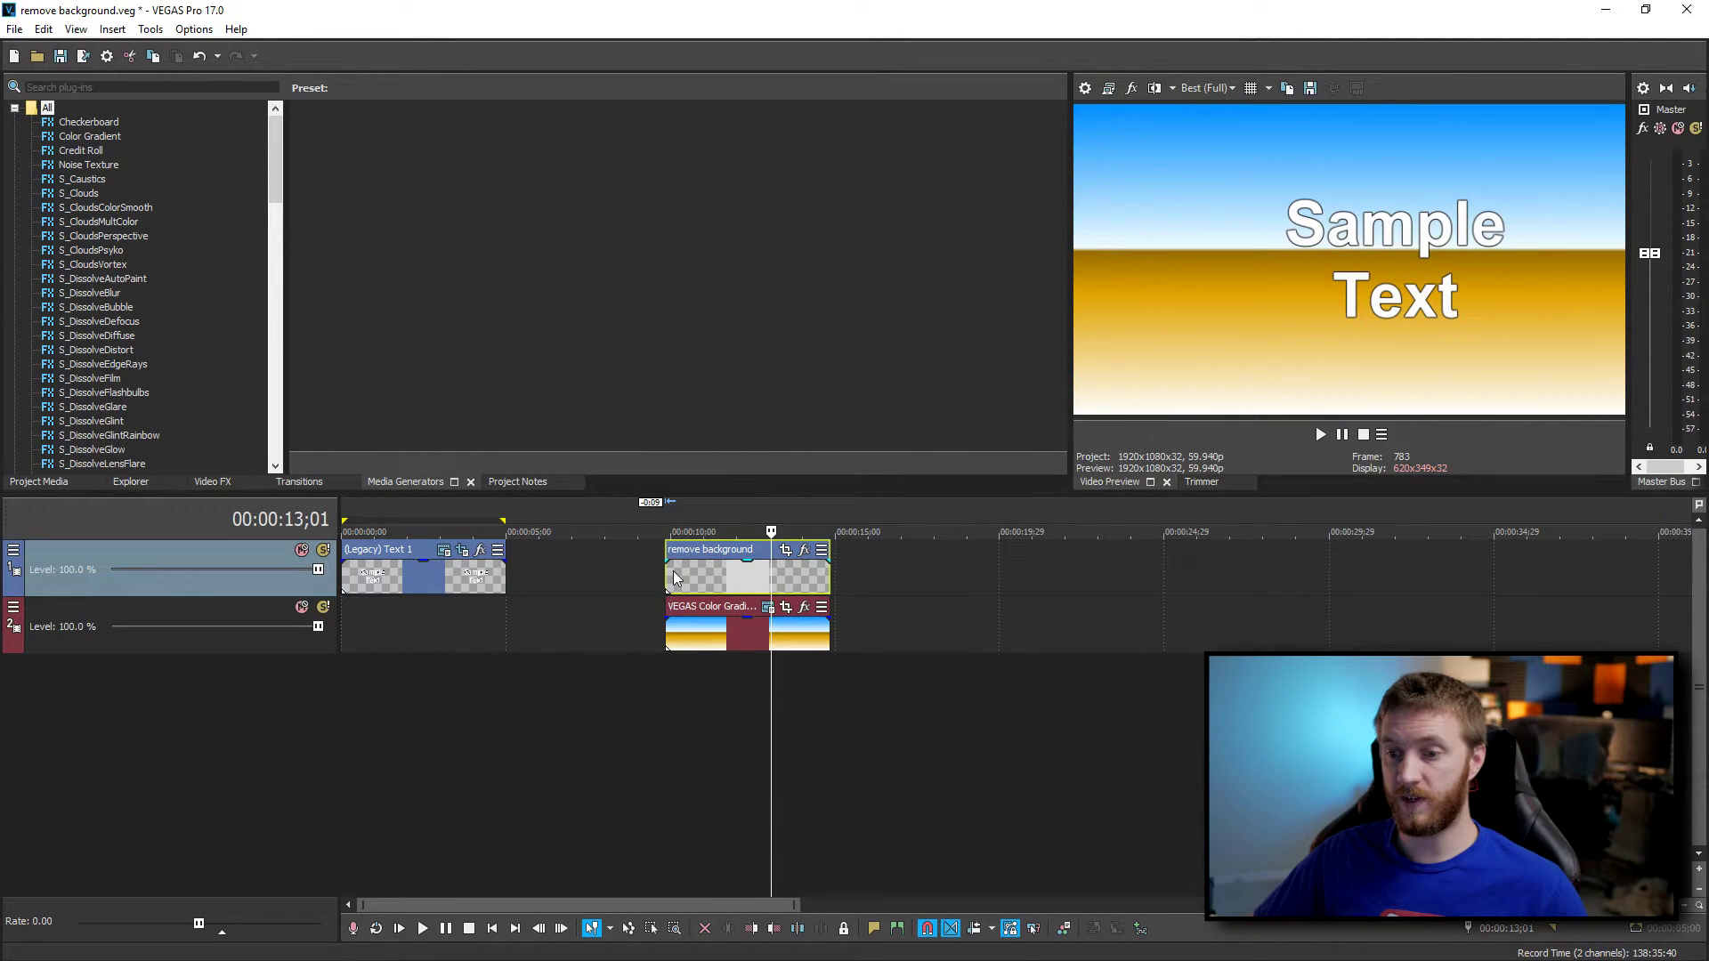
drag(771, 574, 664, 561)
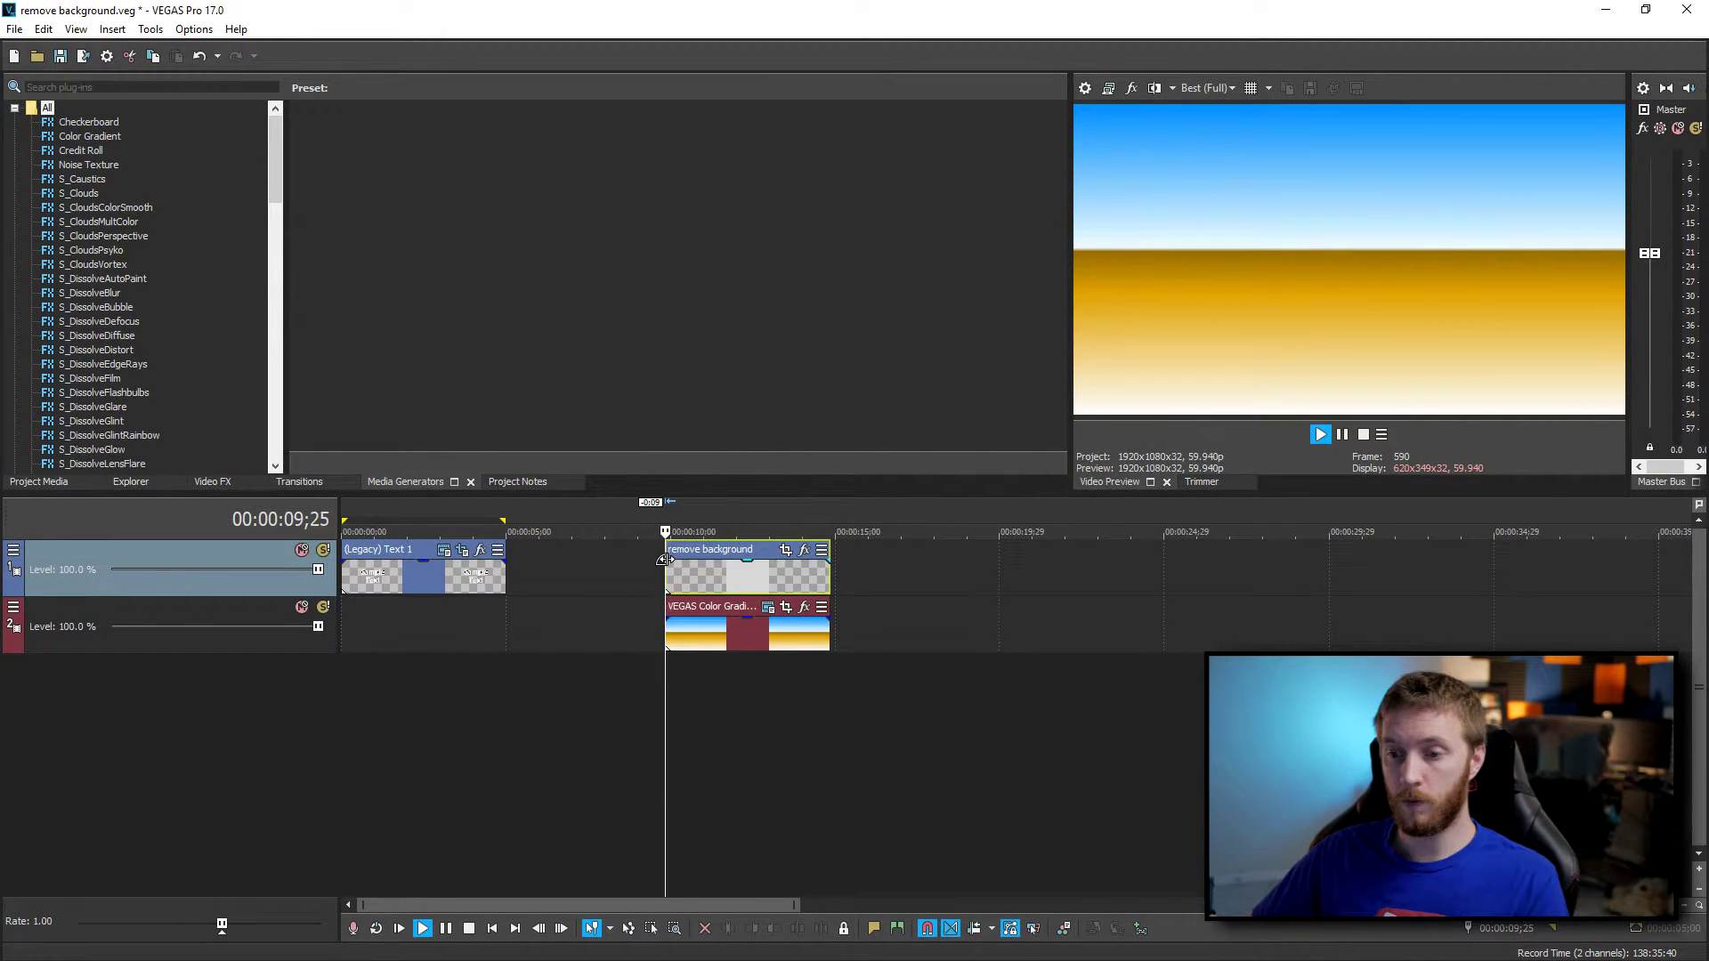
key(space)
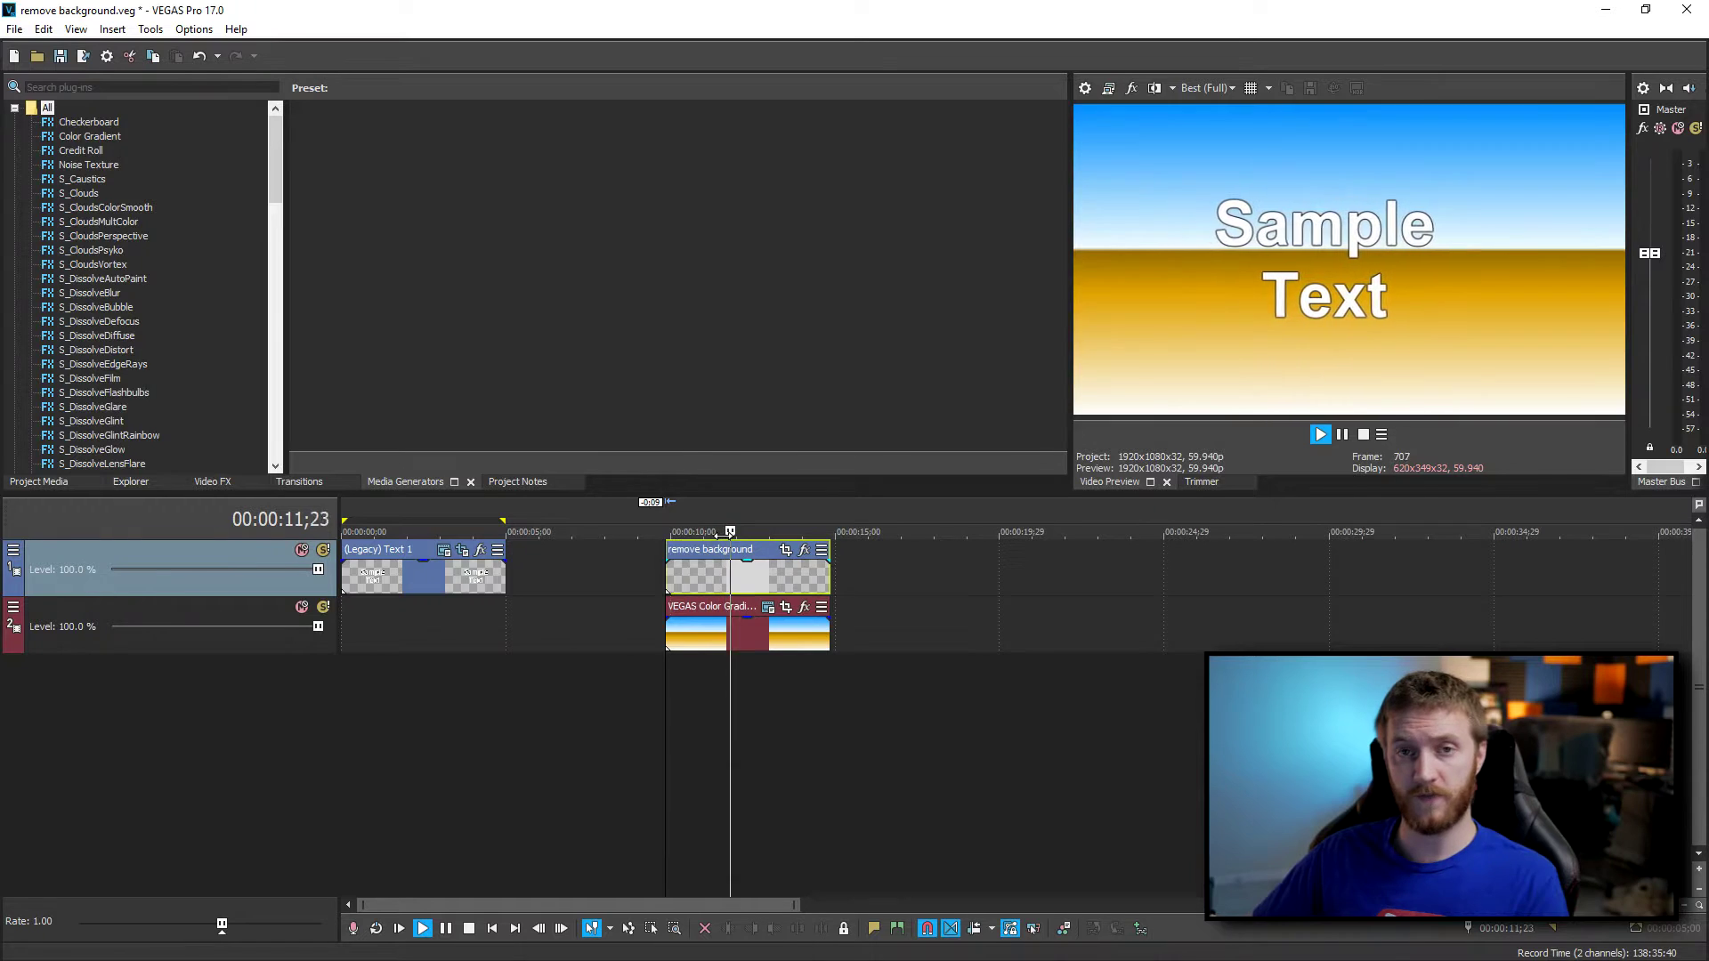
key(Return)
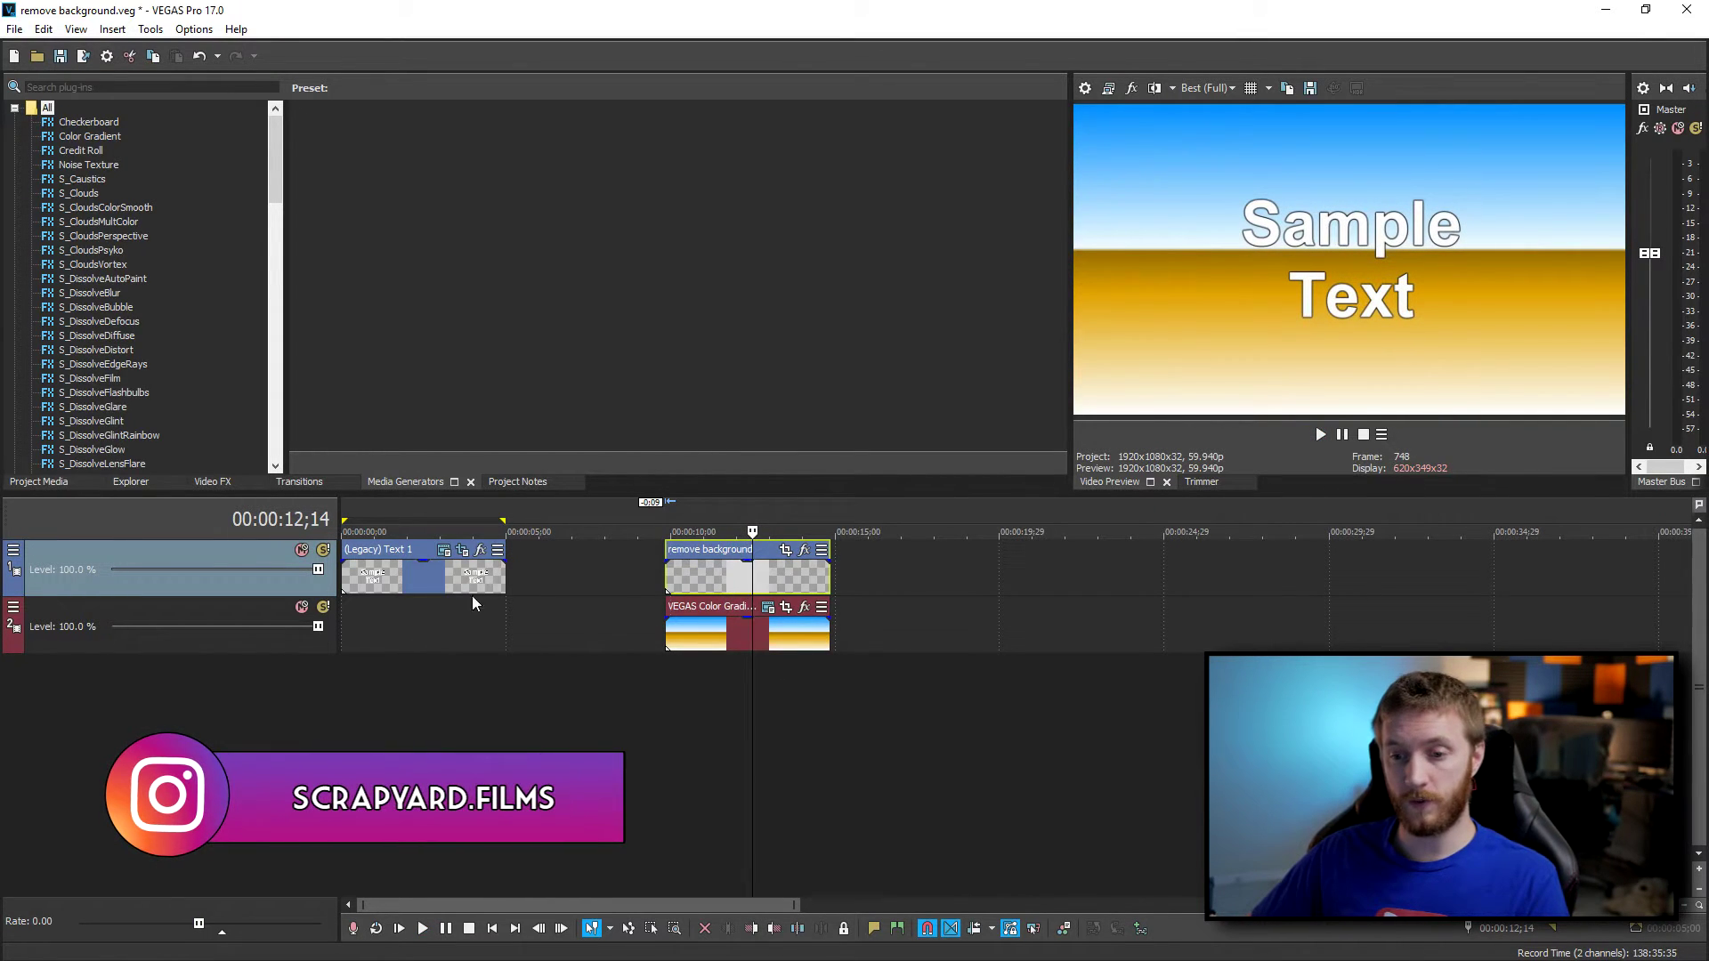
click(443, 621)
click(395, 574)
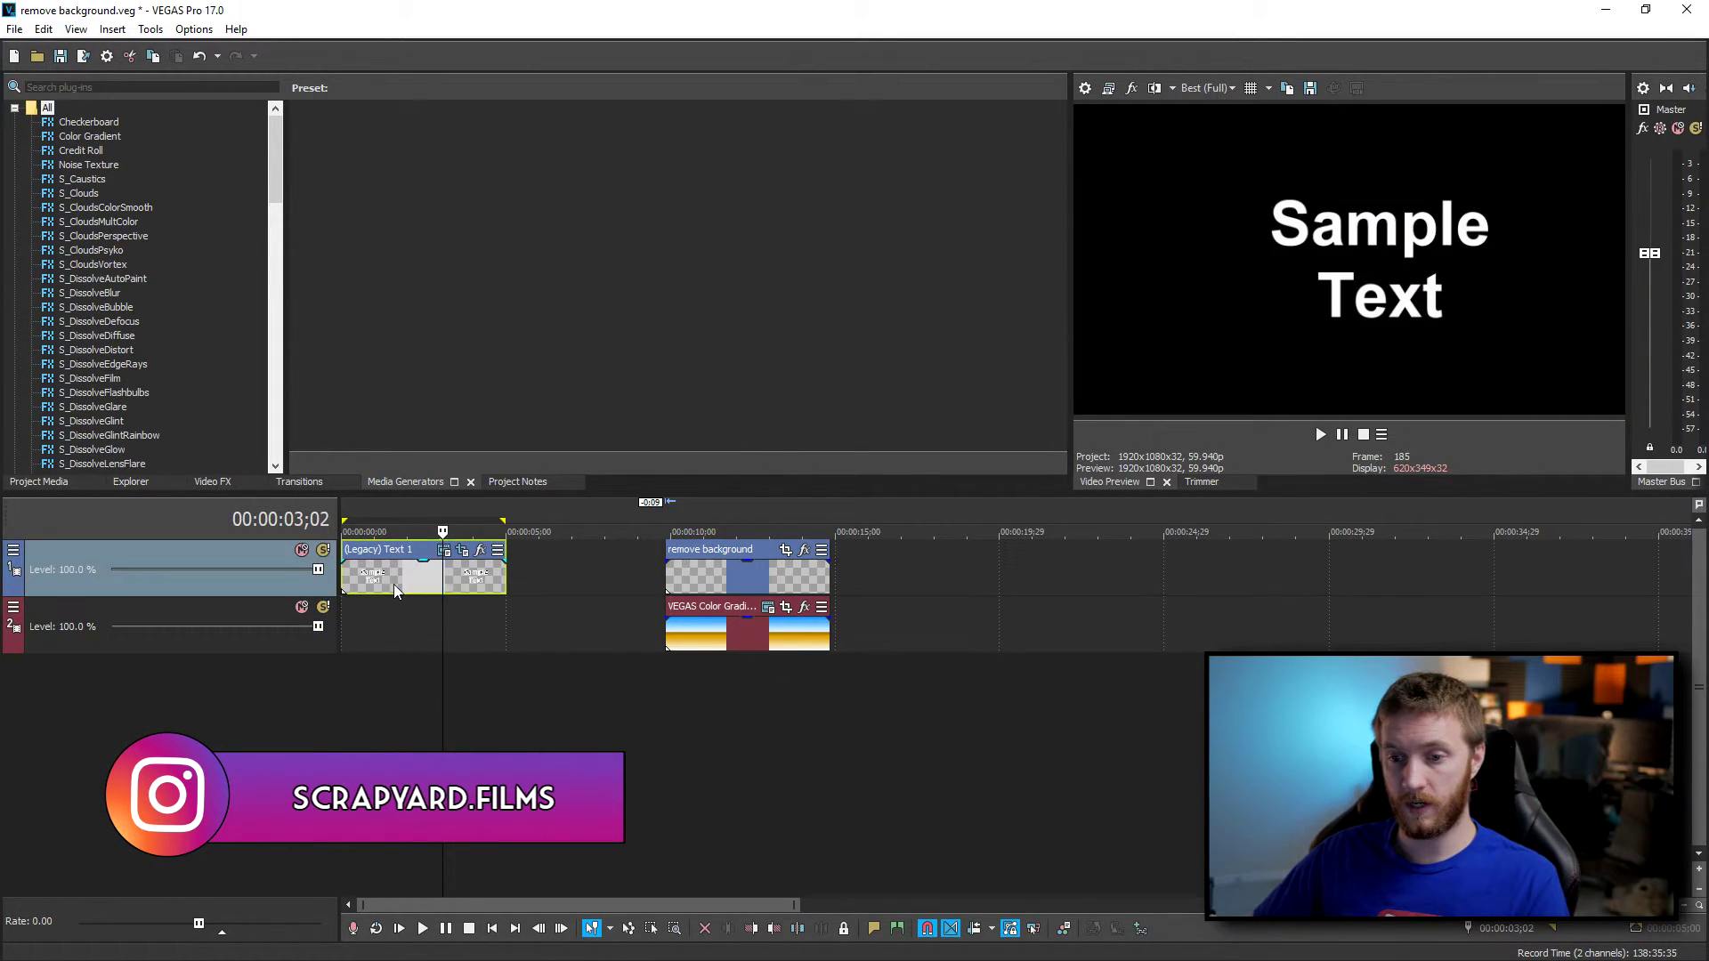
Select 0–5 s on the timeline and customize the Video for Windows HD 1080-25p YUV render template.
drag(508, 614, 250, 601)
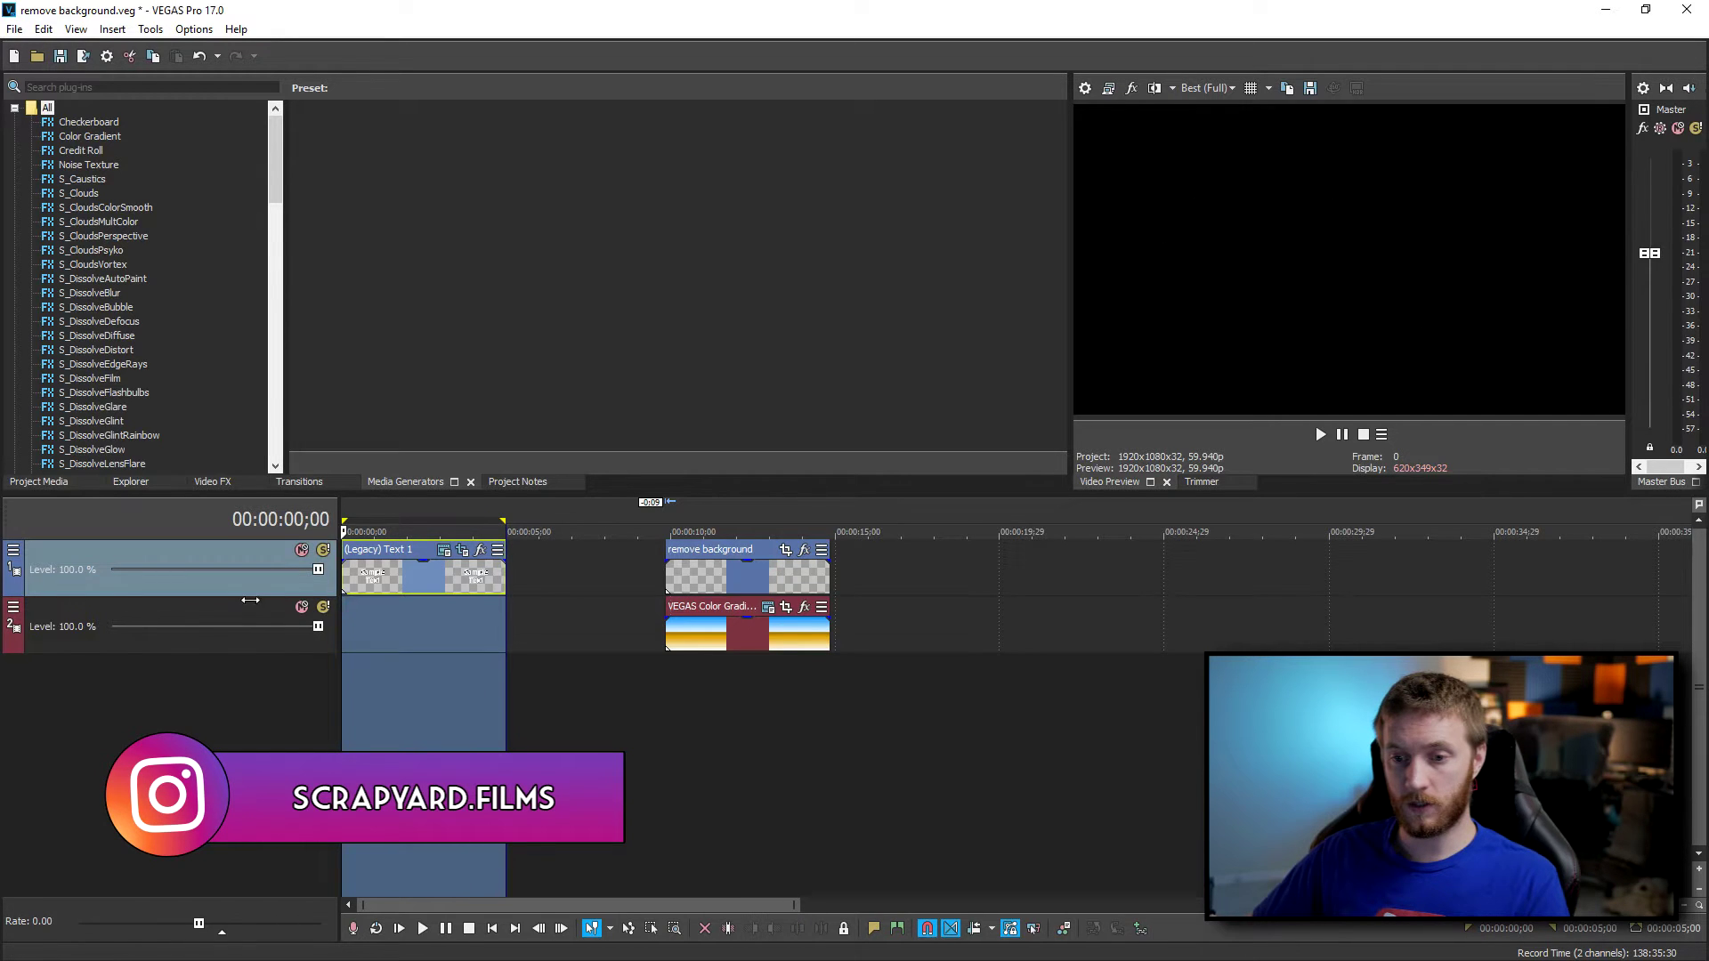
click(14, 29)
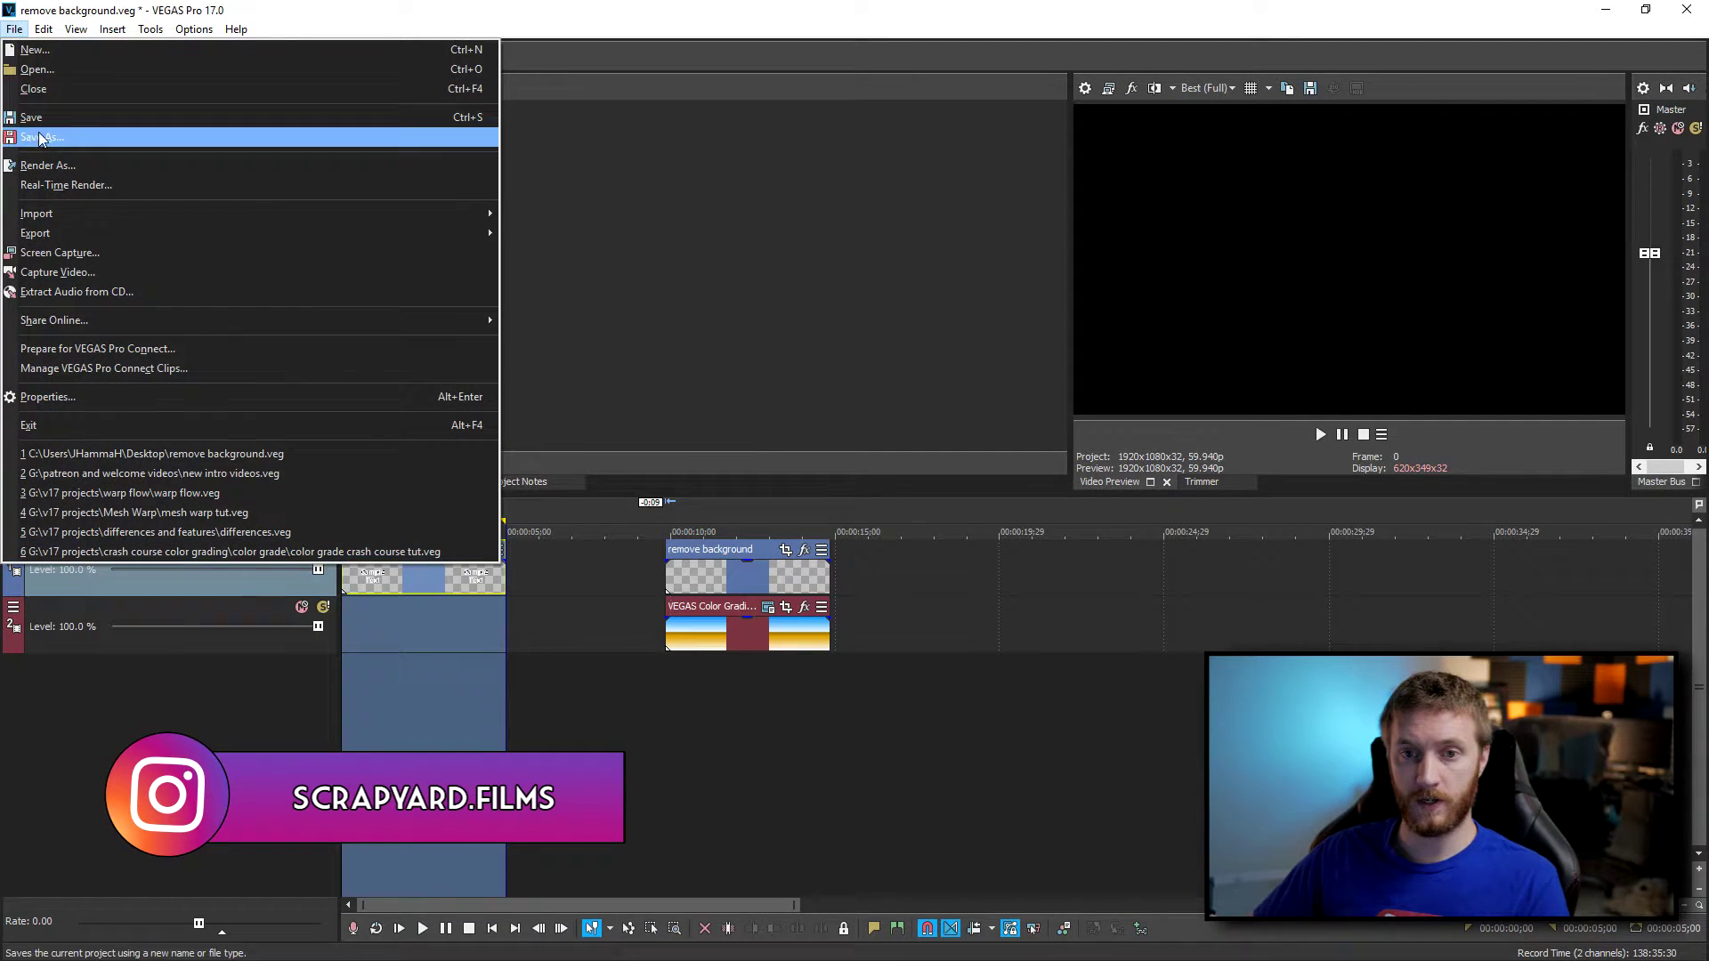
click(50, 169)
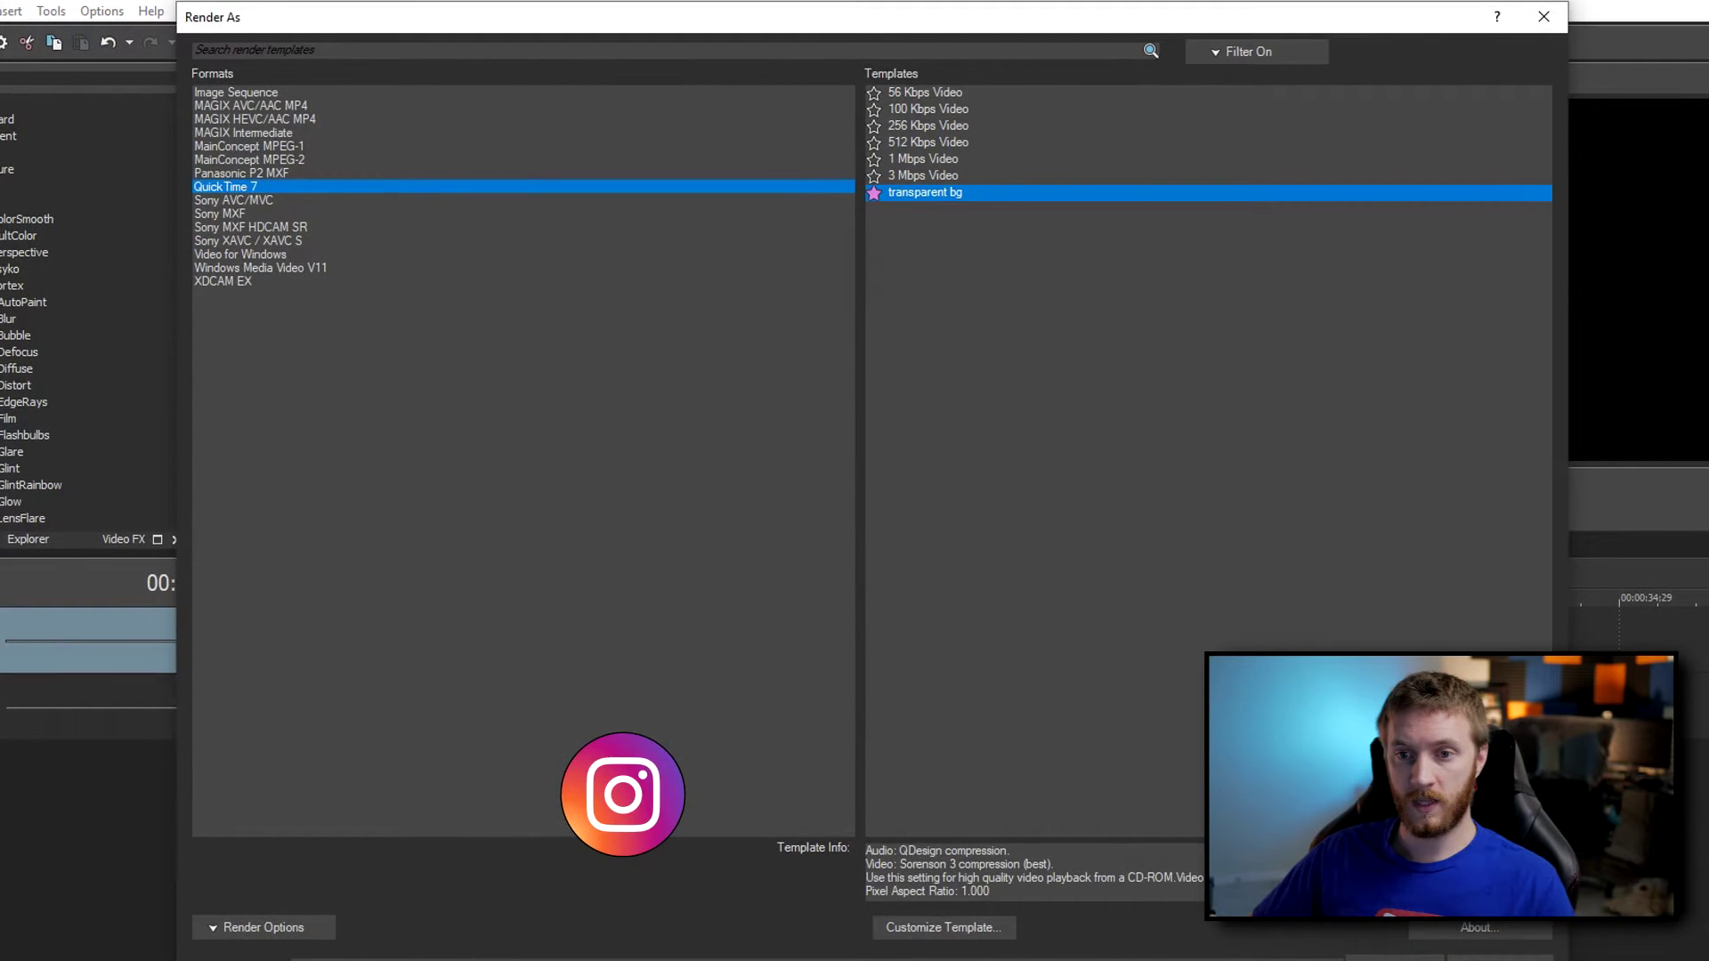
click(257, 255)
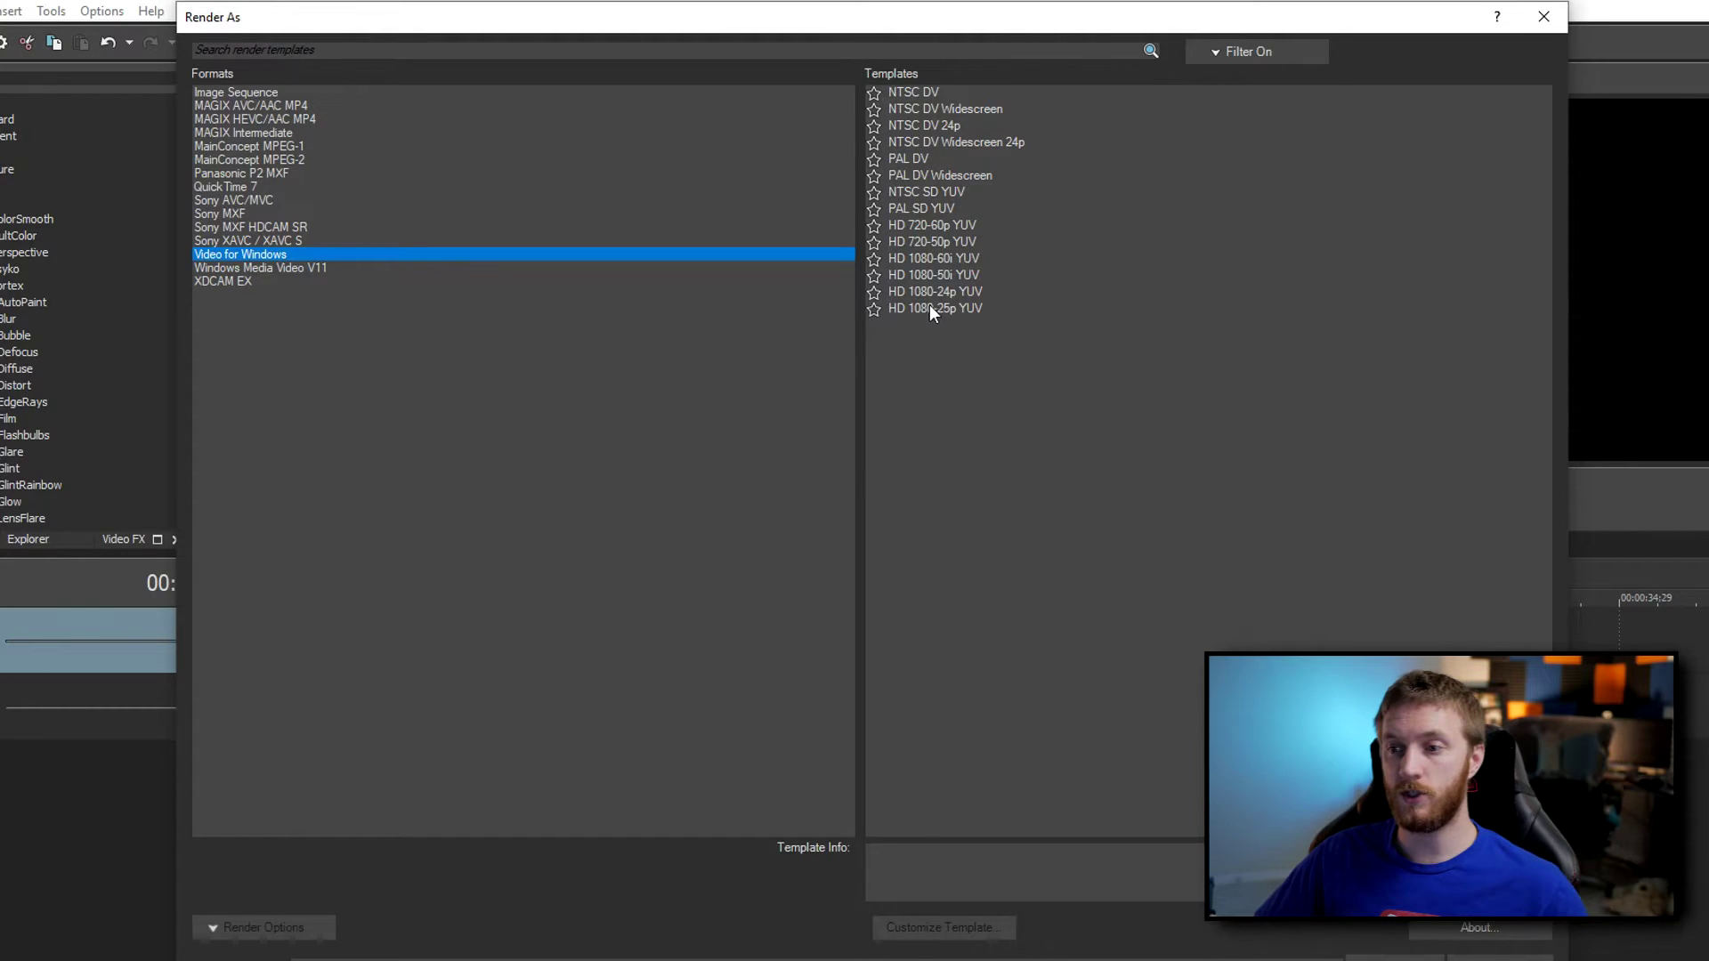
click(922, 311)
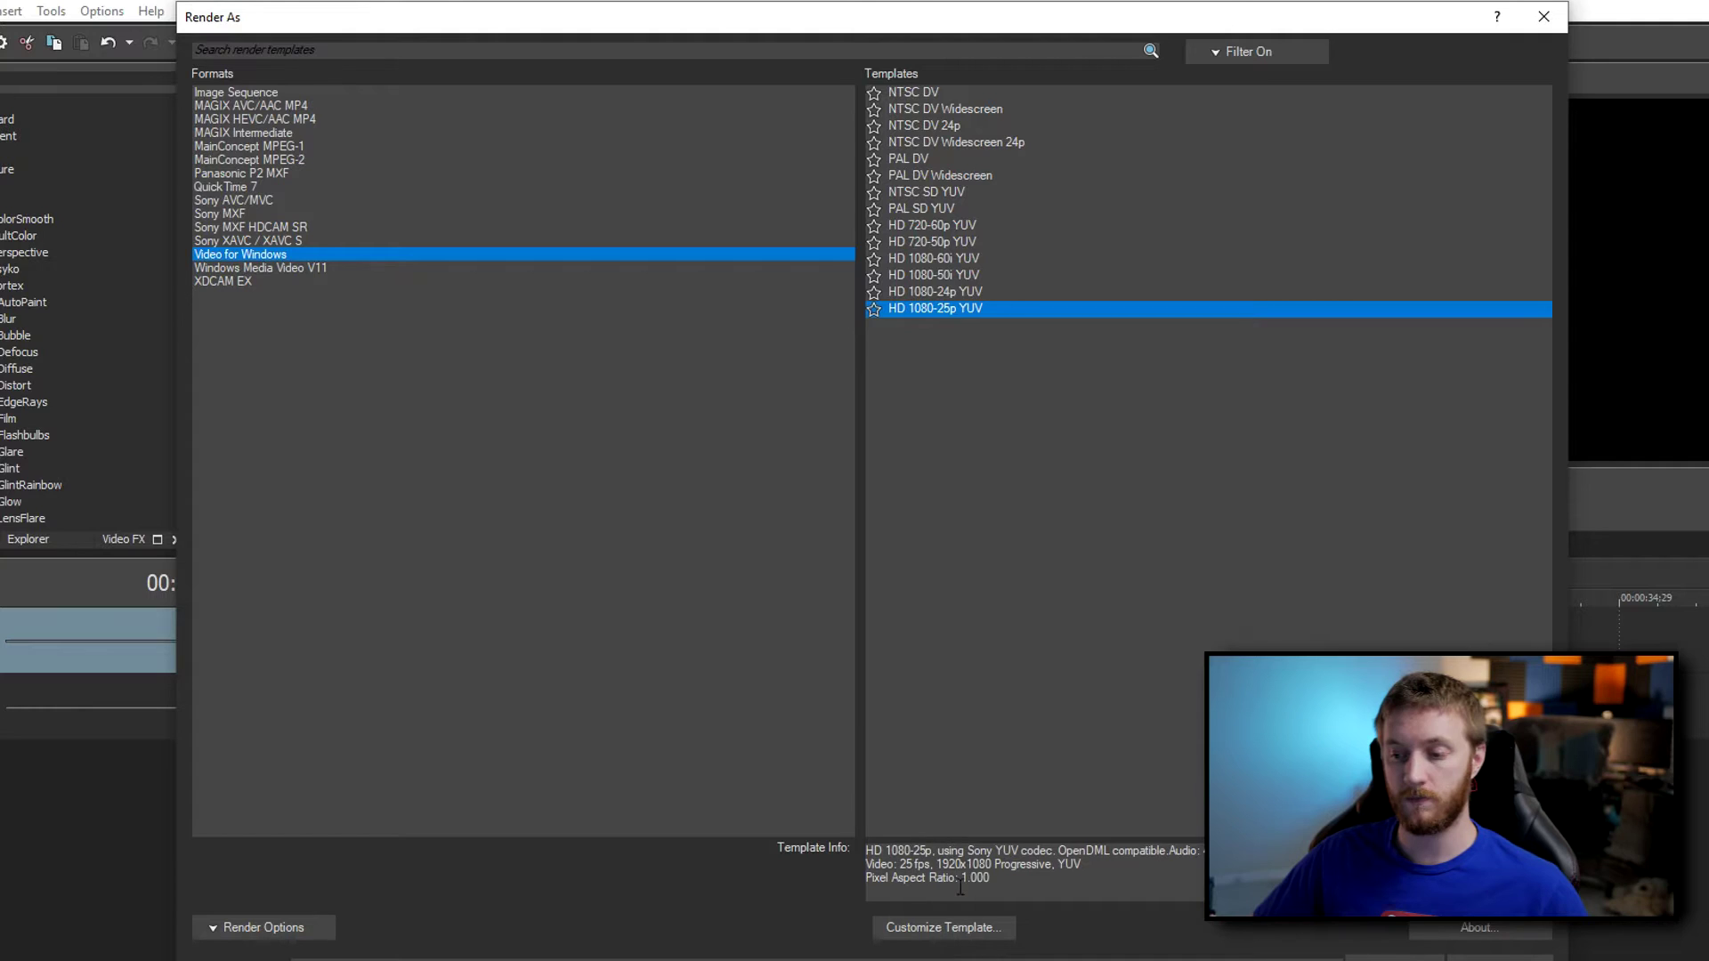
click(960, 930)
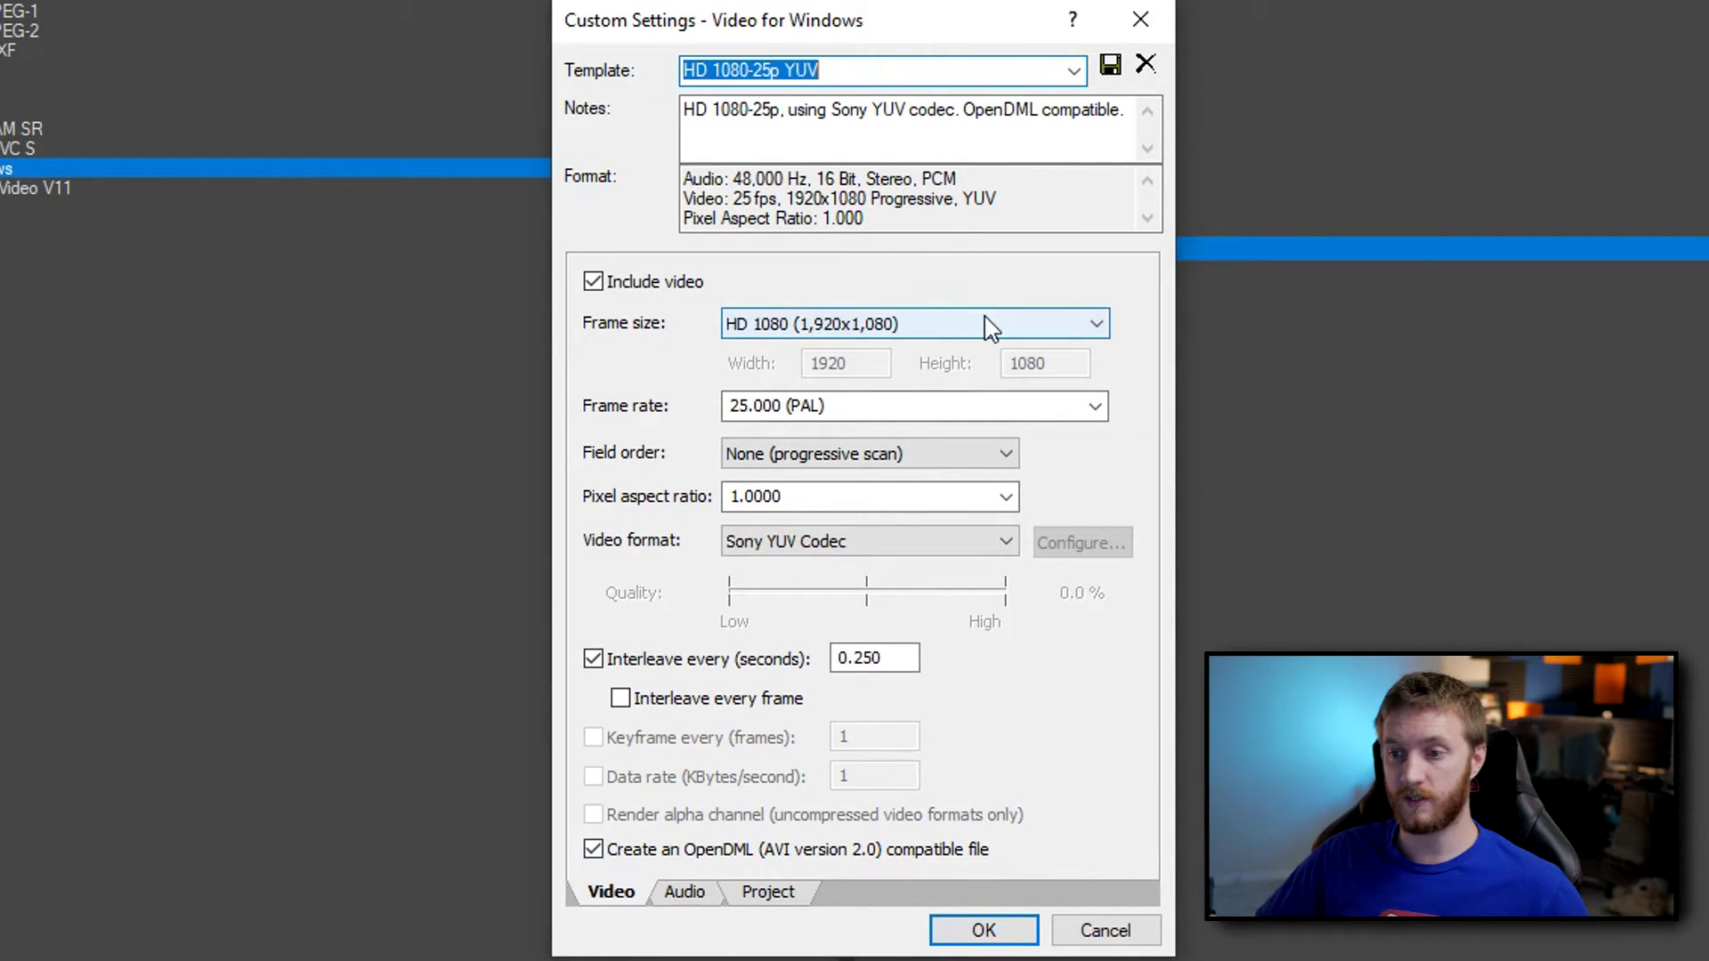
Set the custom video to 59.940 fps, Uncompressed format and a 0.60-second interleave.
click(1095, 408)
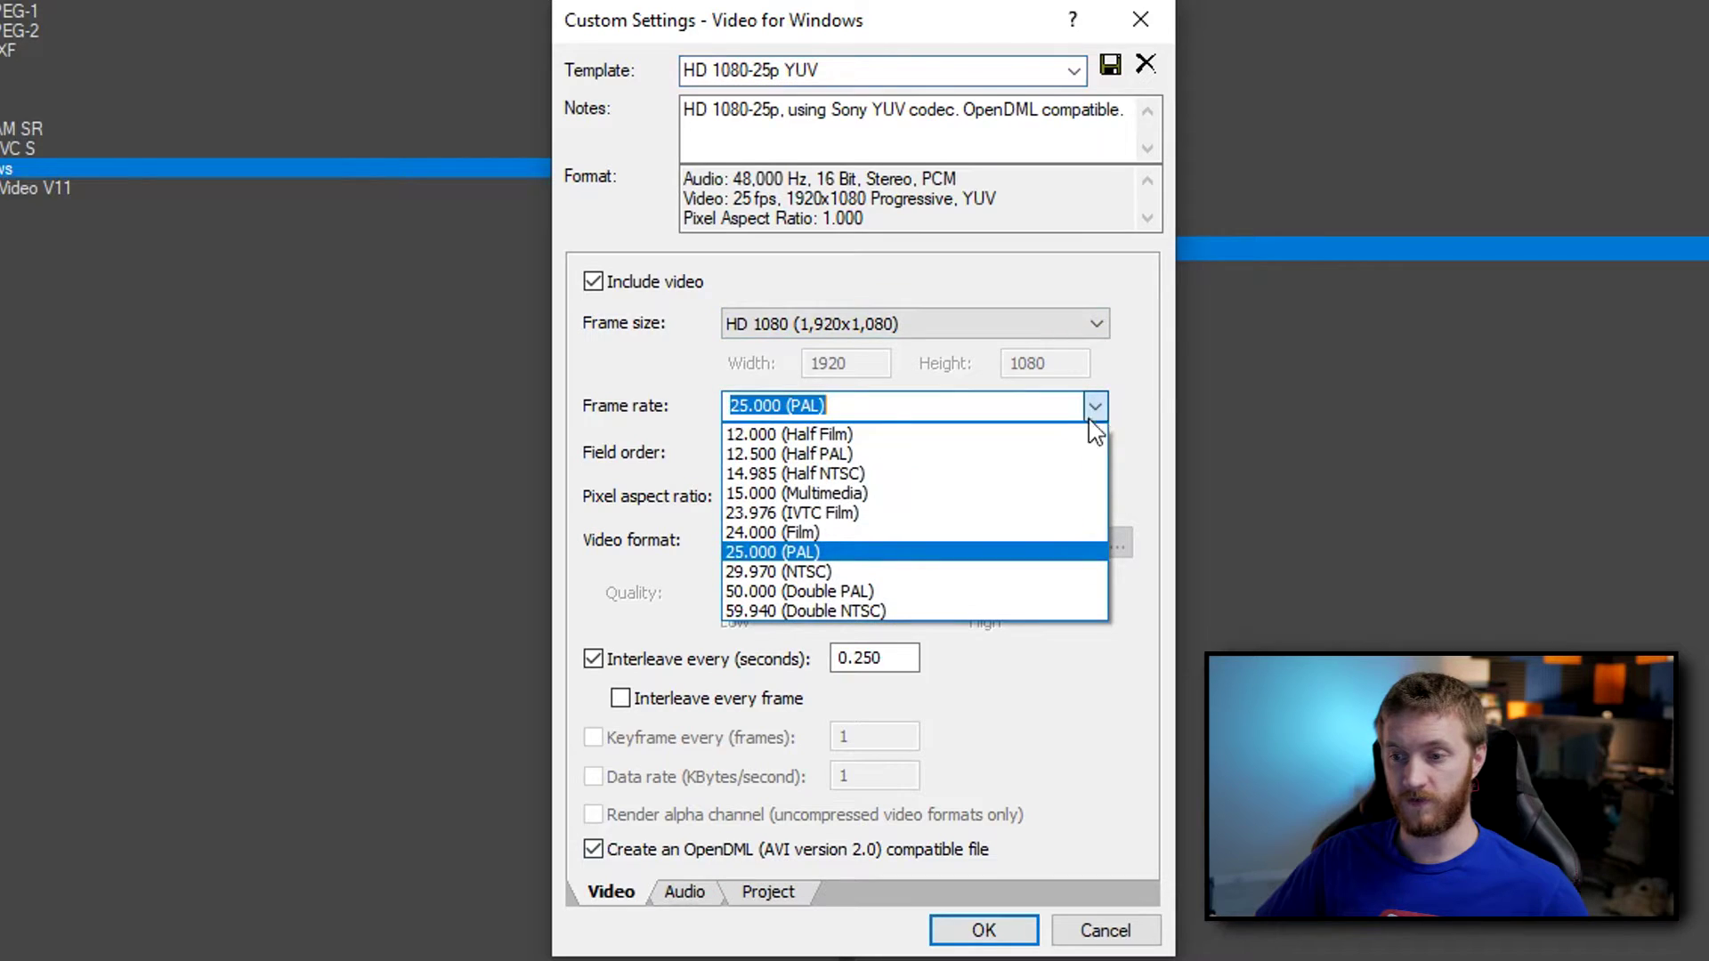
click(815, 612)
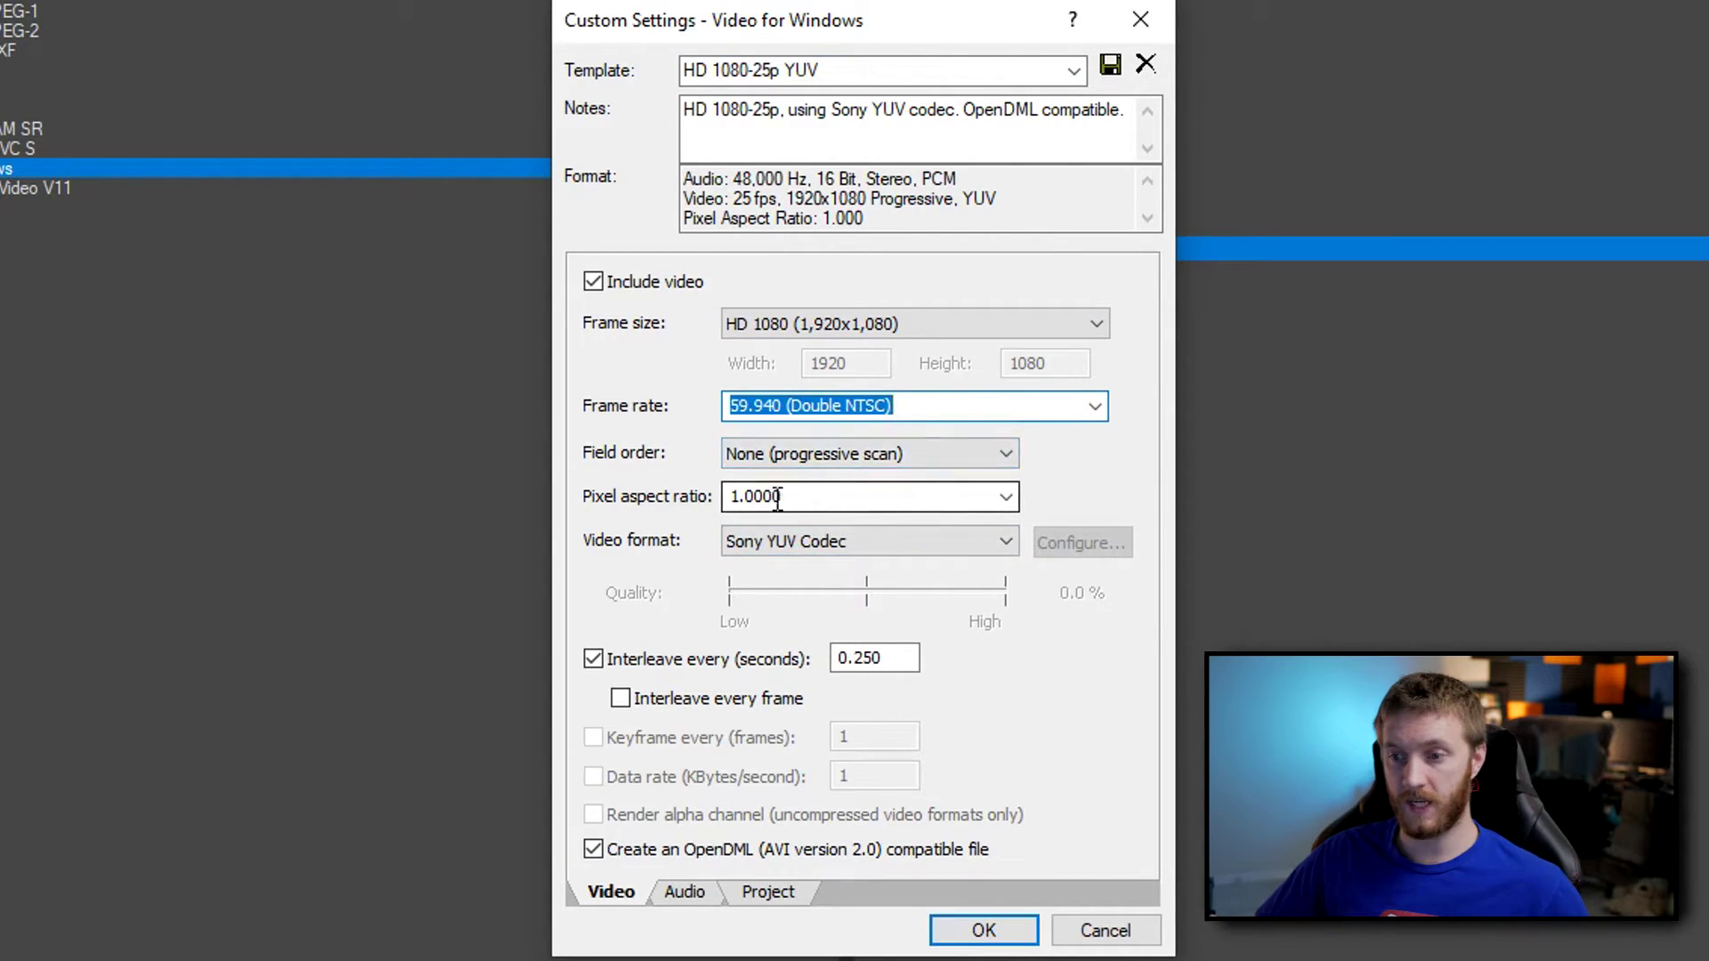
click(975, 543)
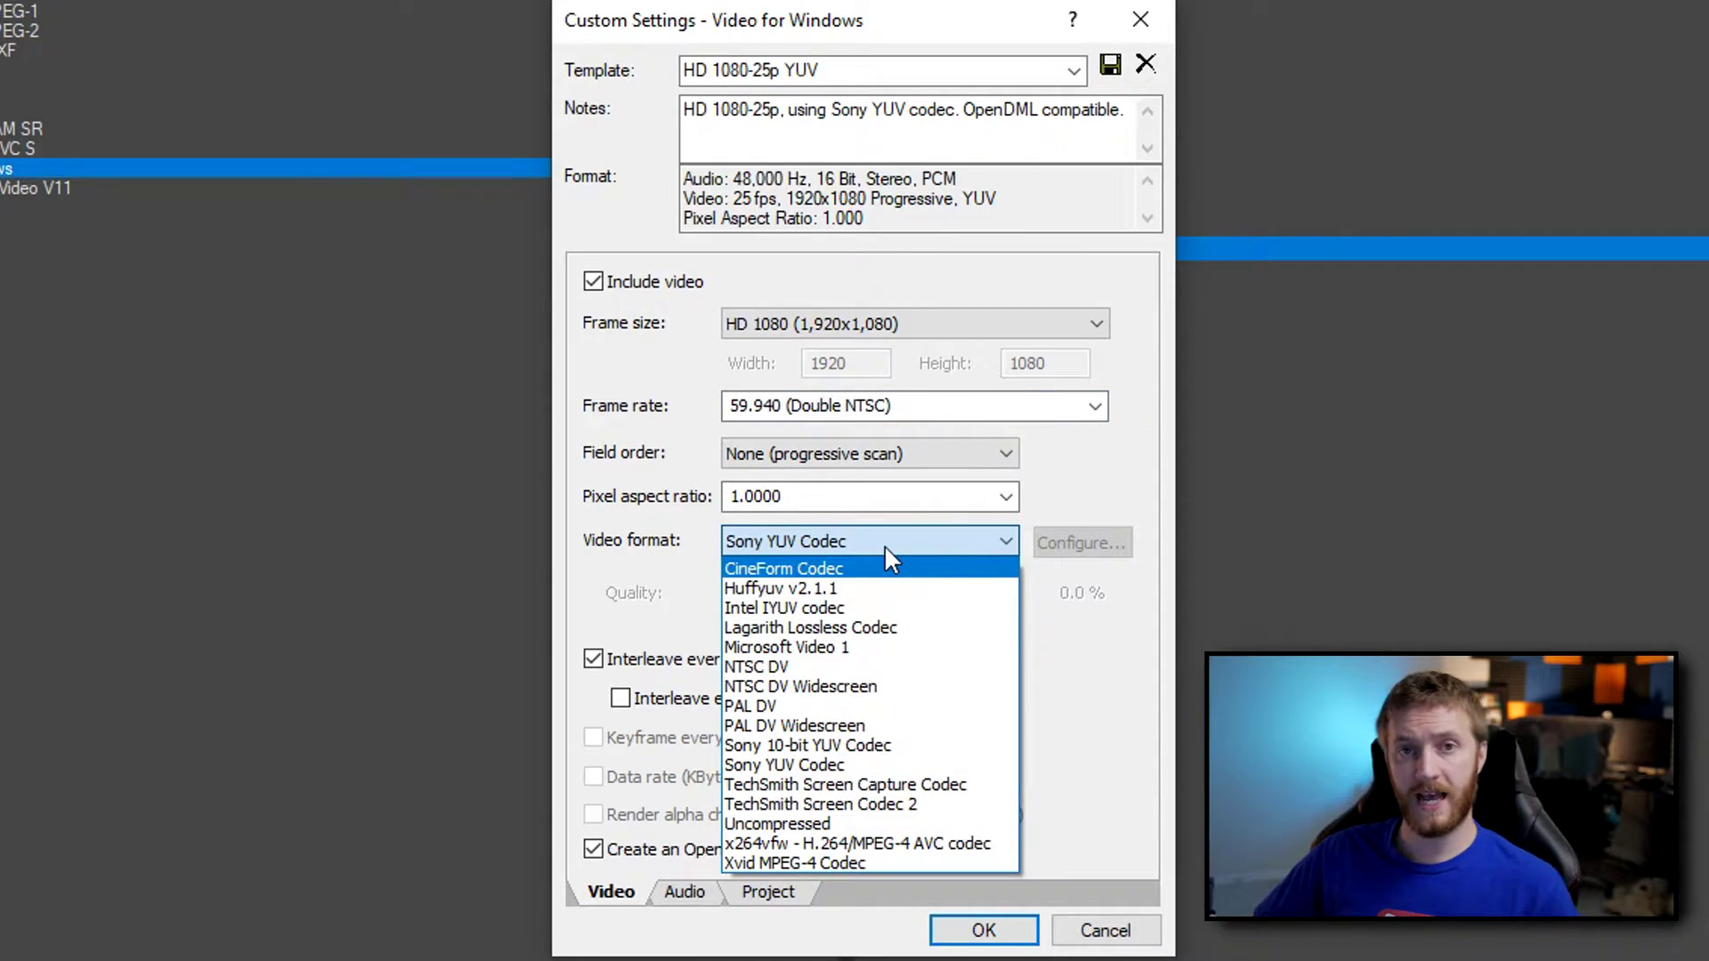
click(1129, 627)
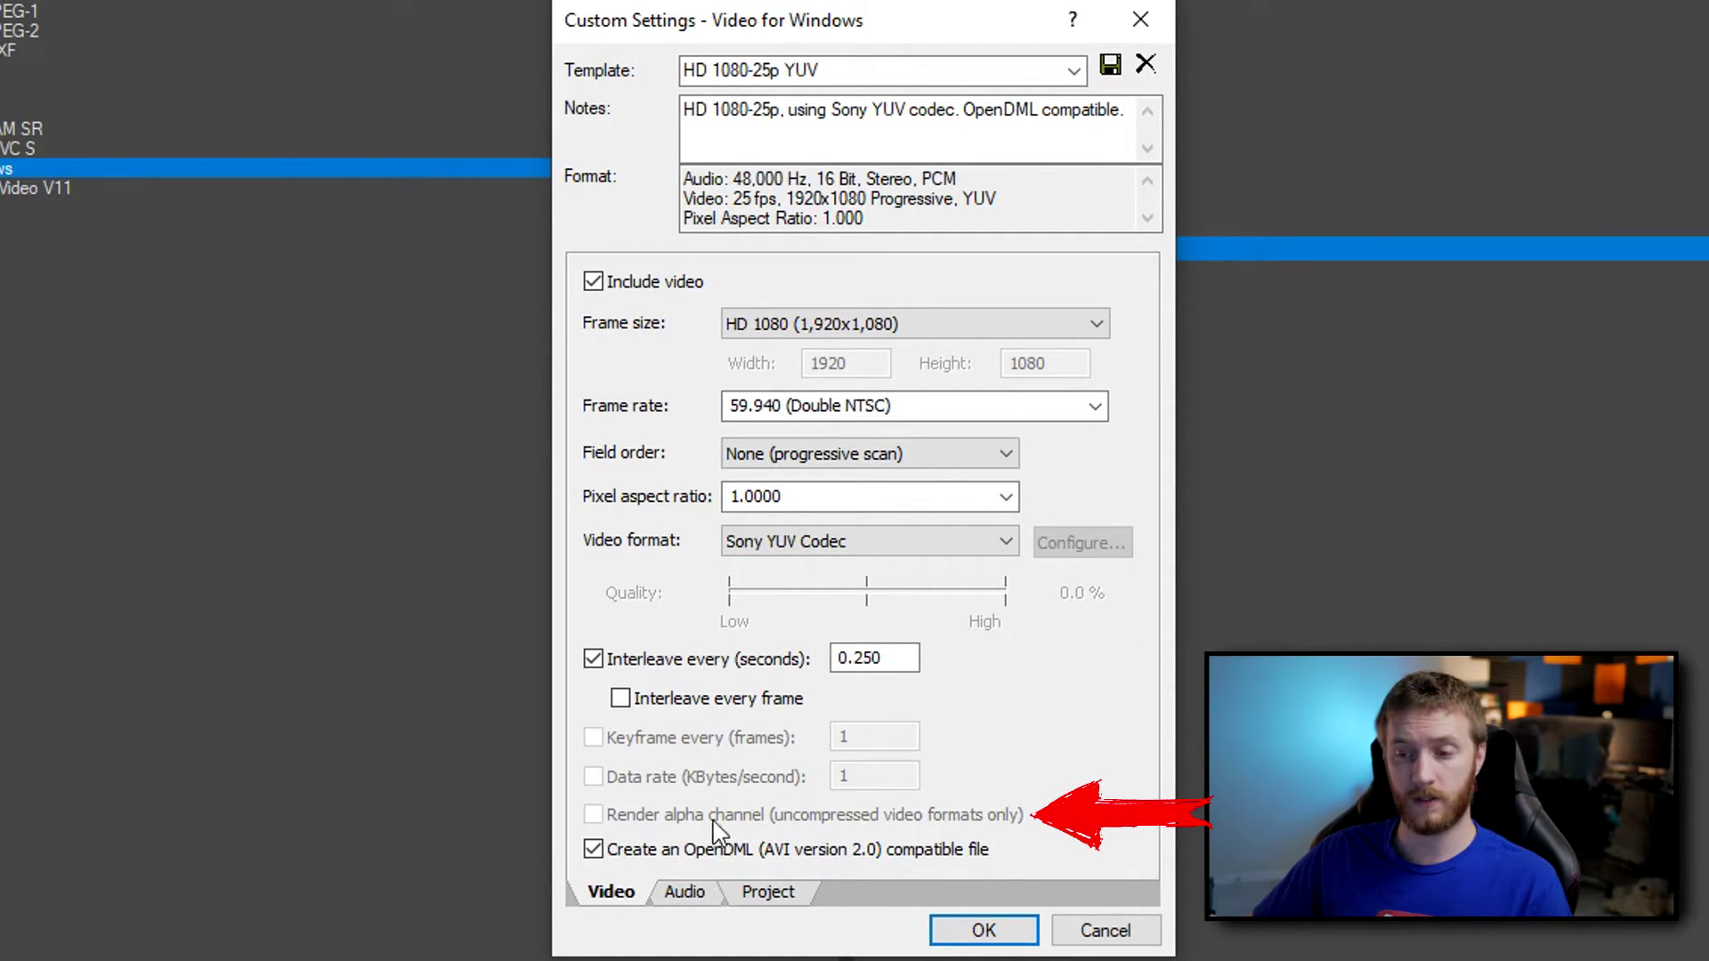
click(990, 545)
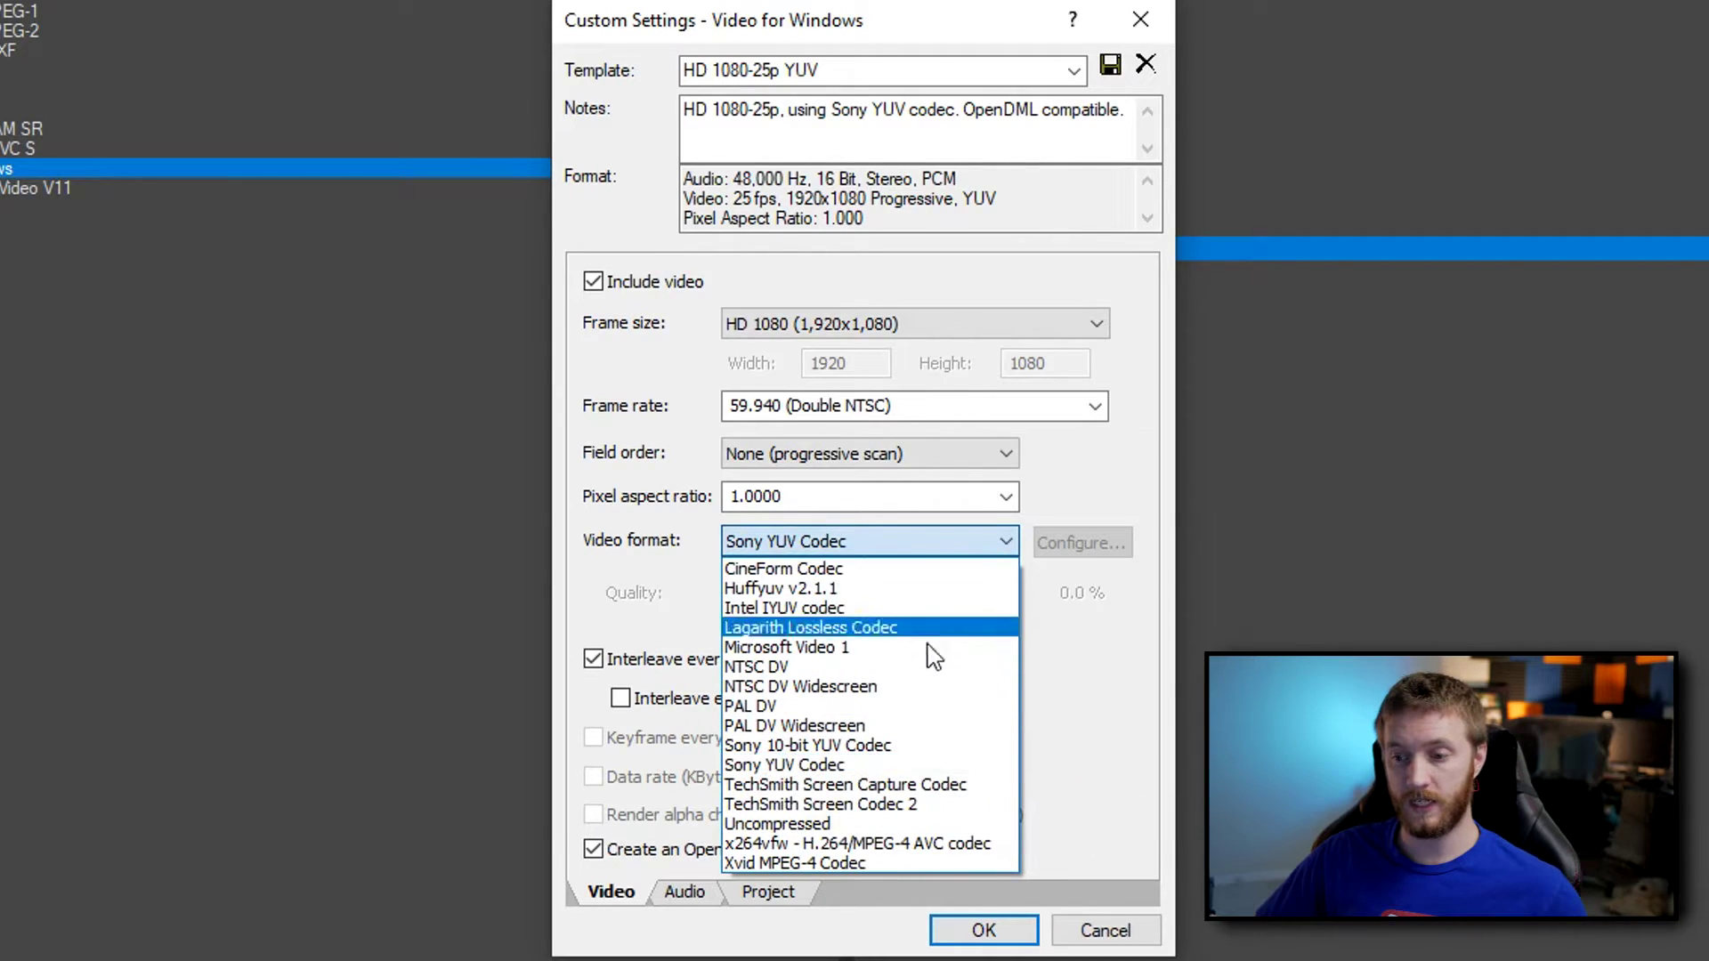
click(820, 821)
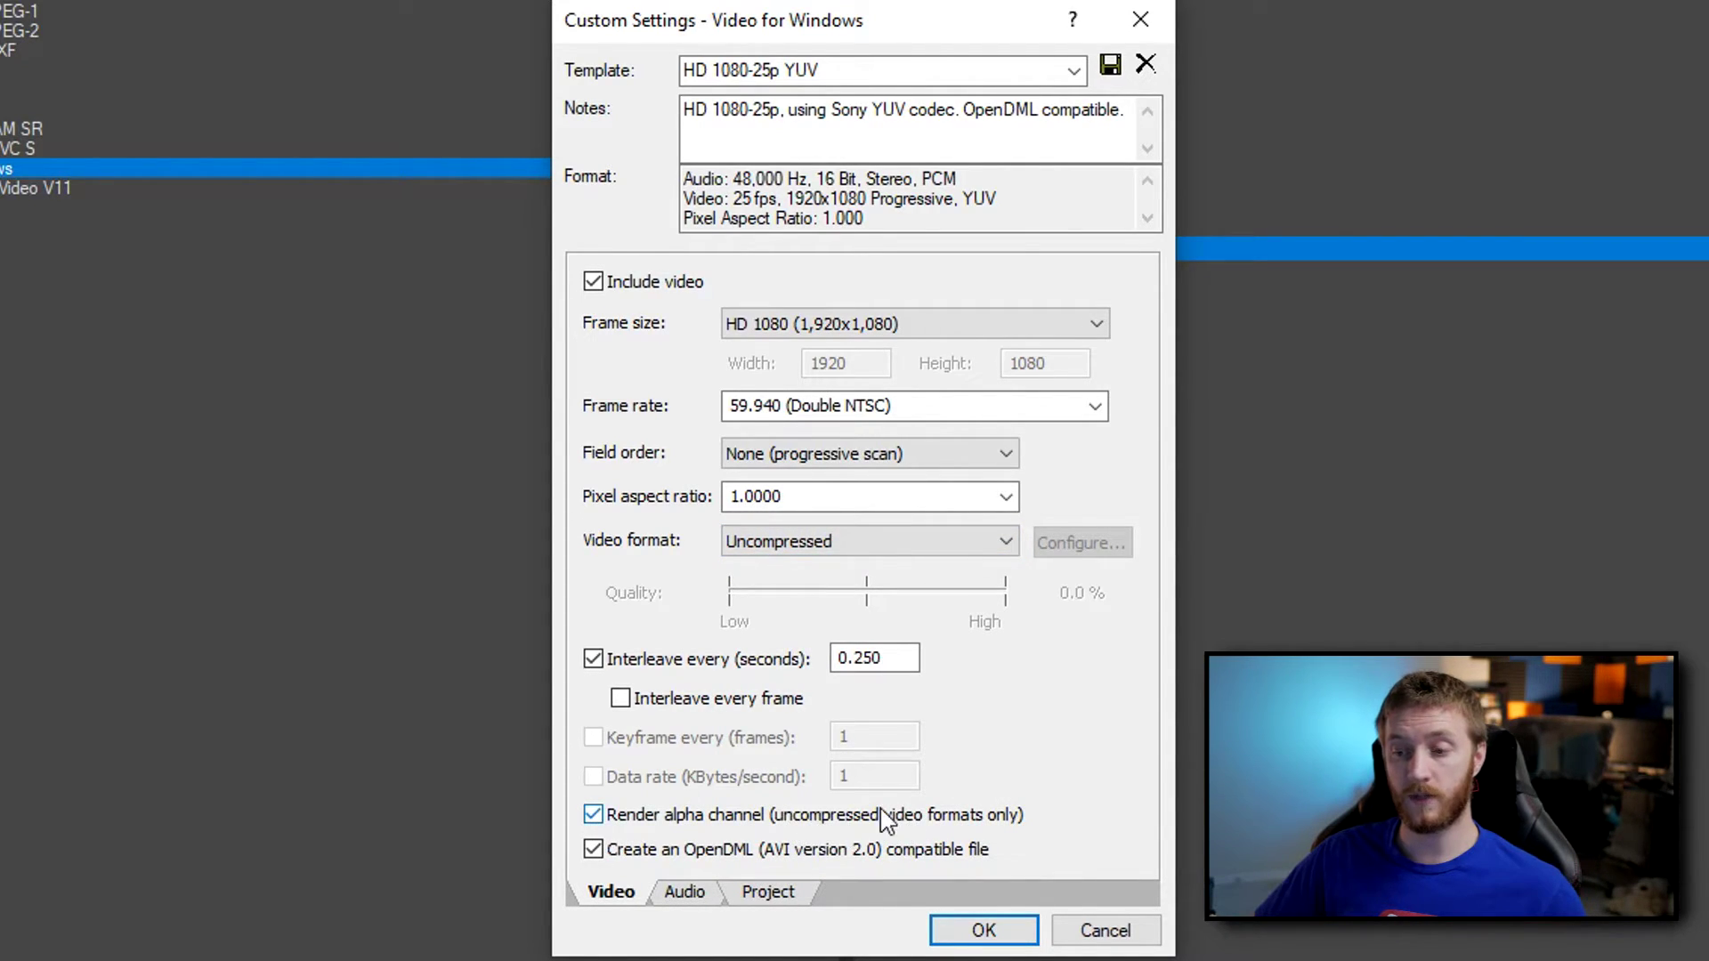
click(888, 658)
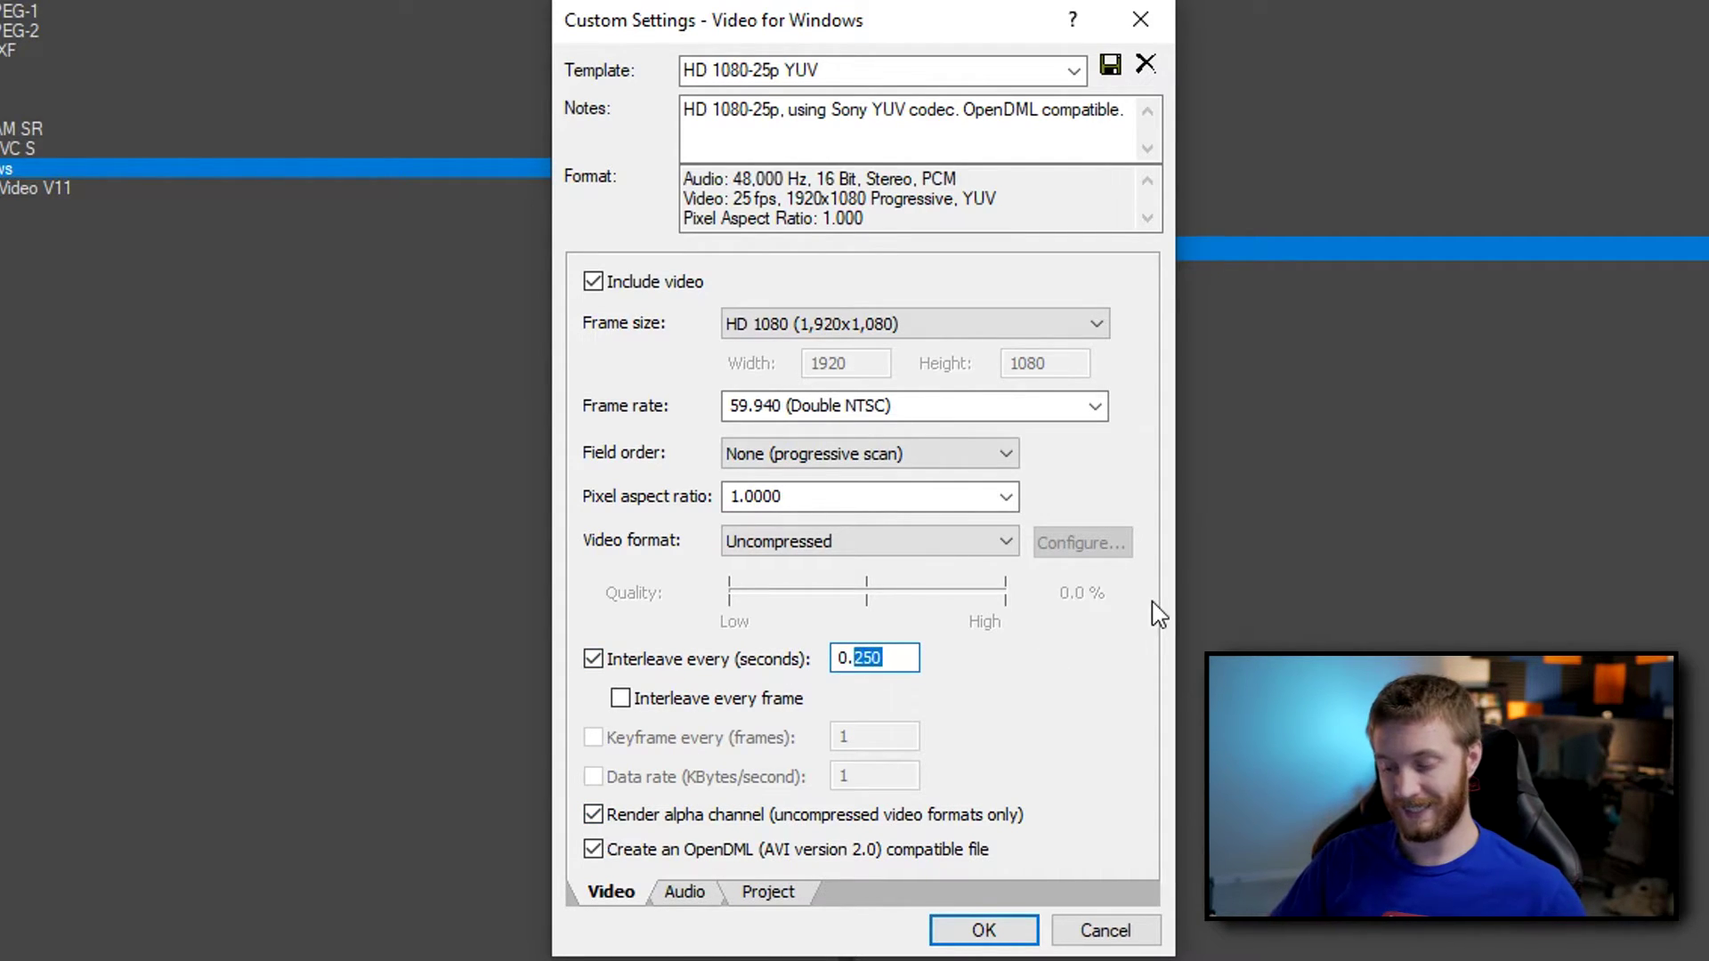
text(60)
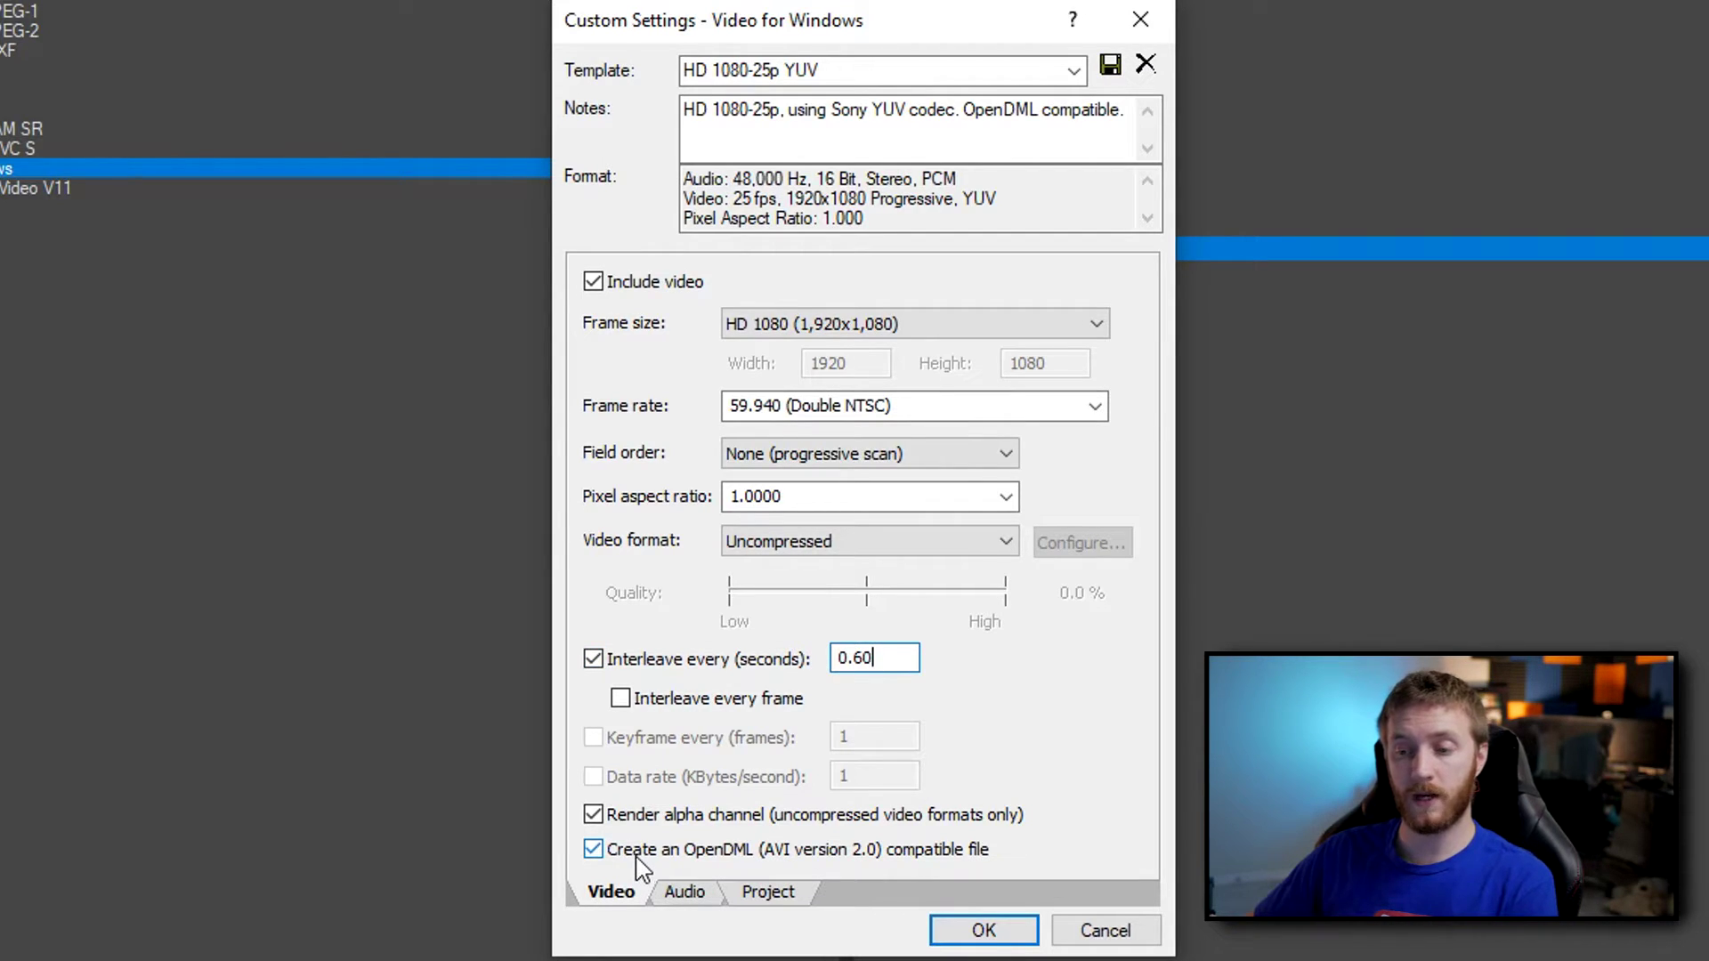
click(684, 893)
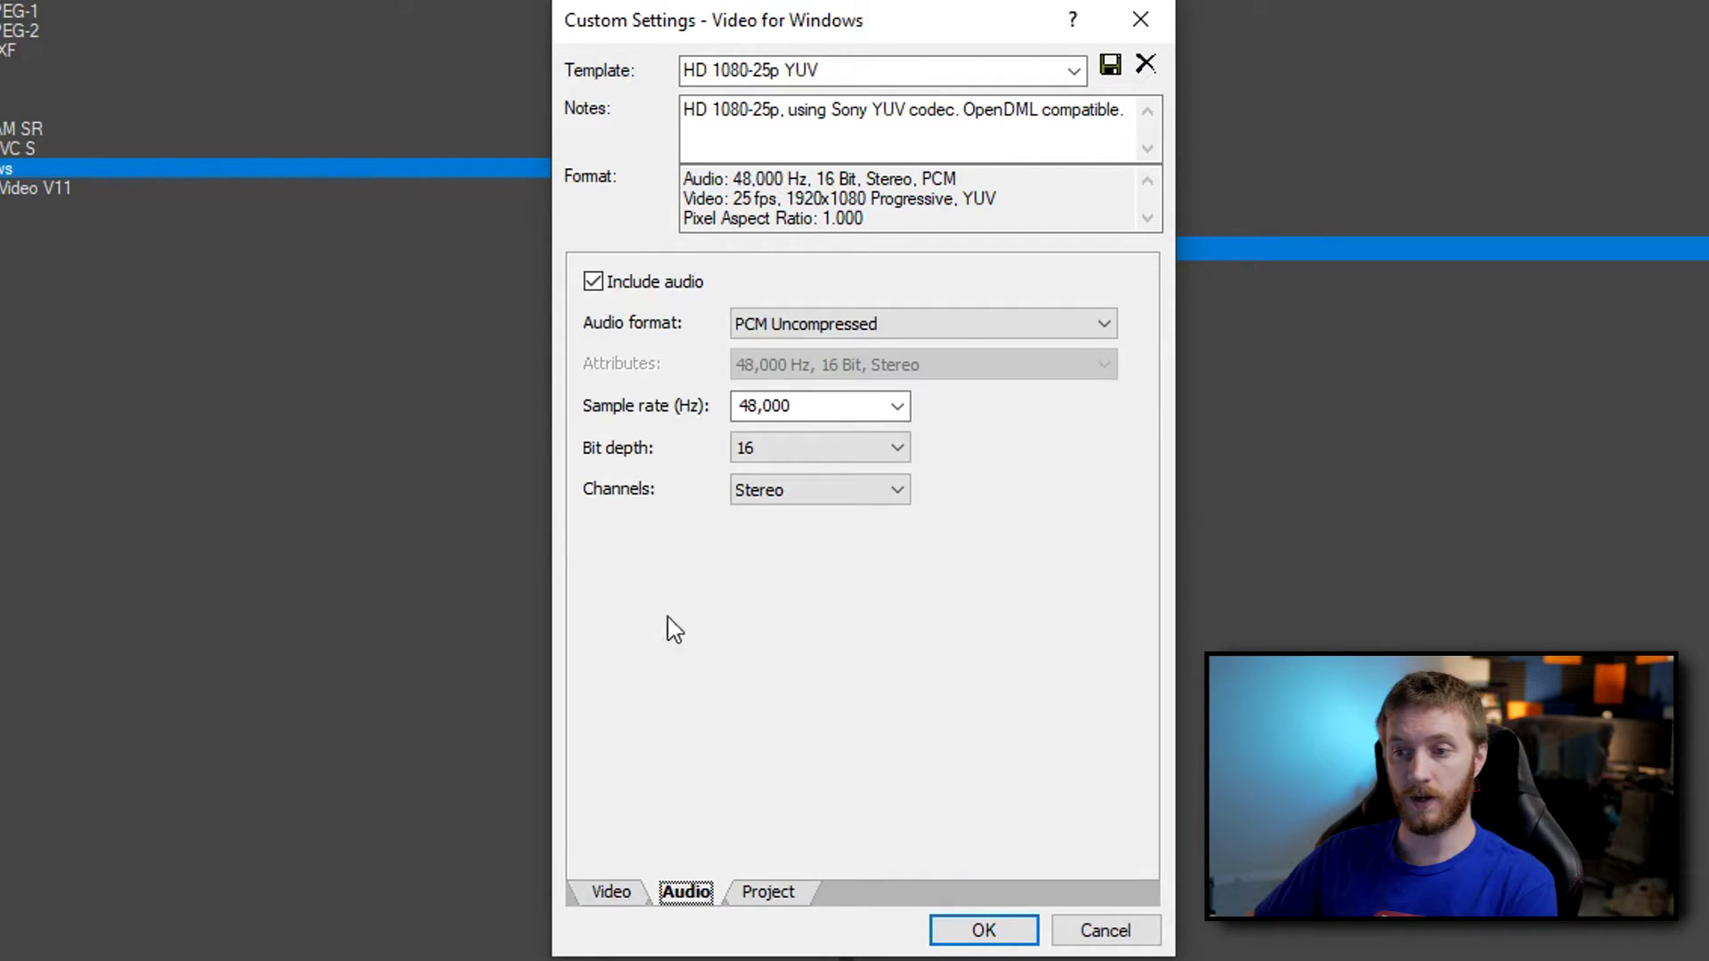
Exclude audio, set rendering quality to Best, and save the settings as template 'transparent bg'.
click(593, 282)
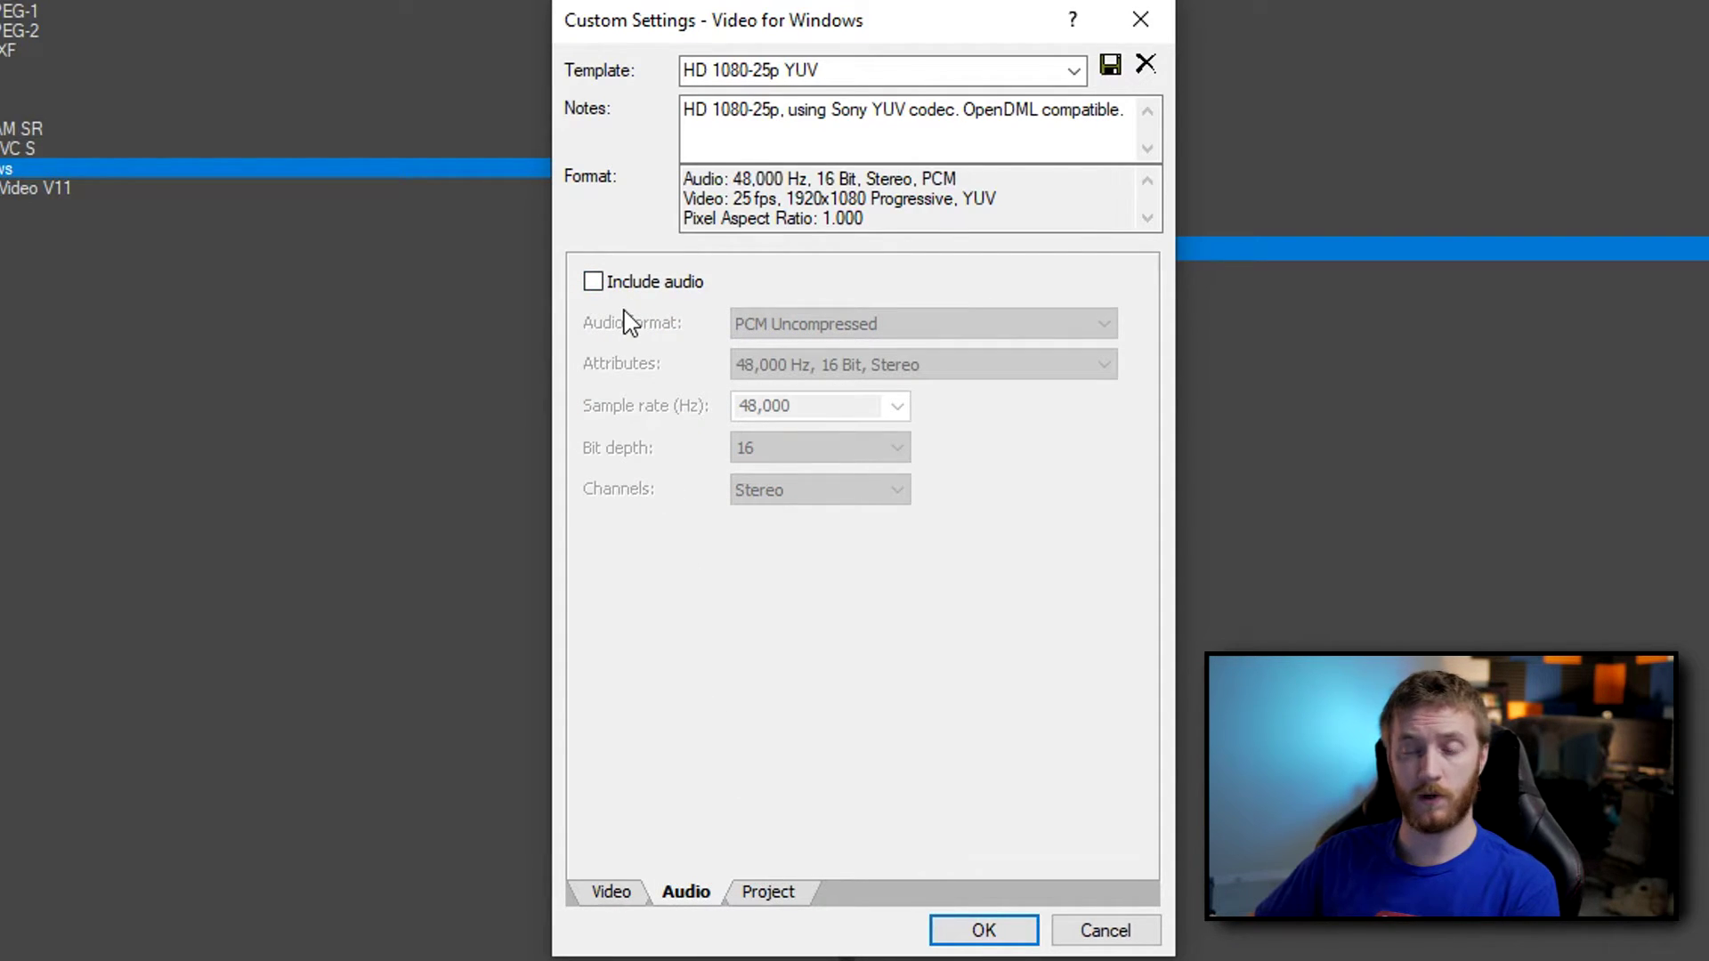
click(771, 893)
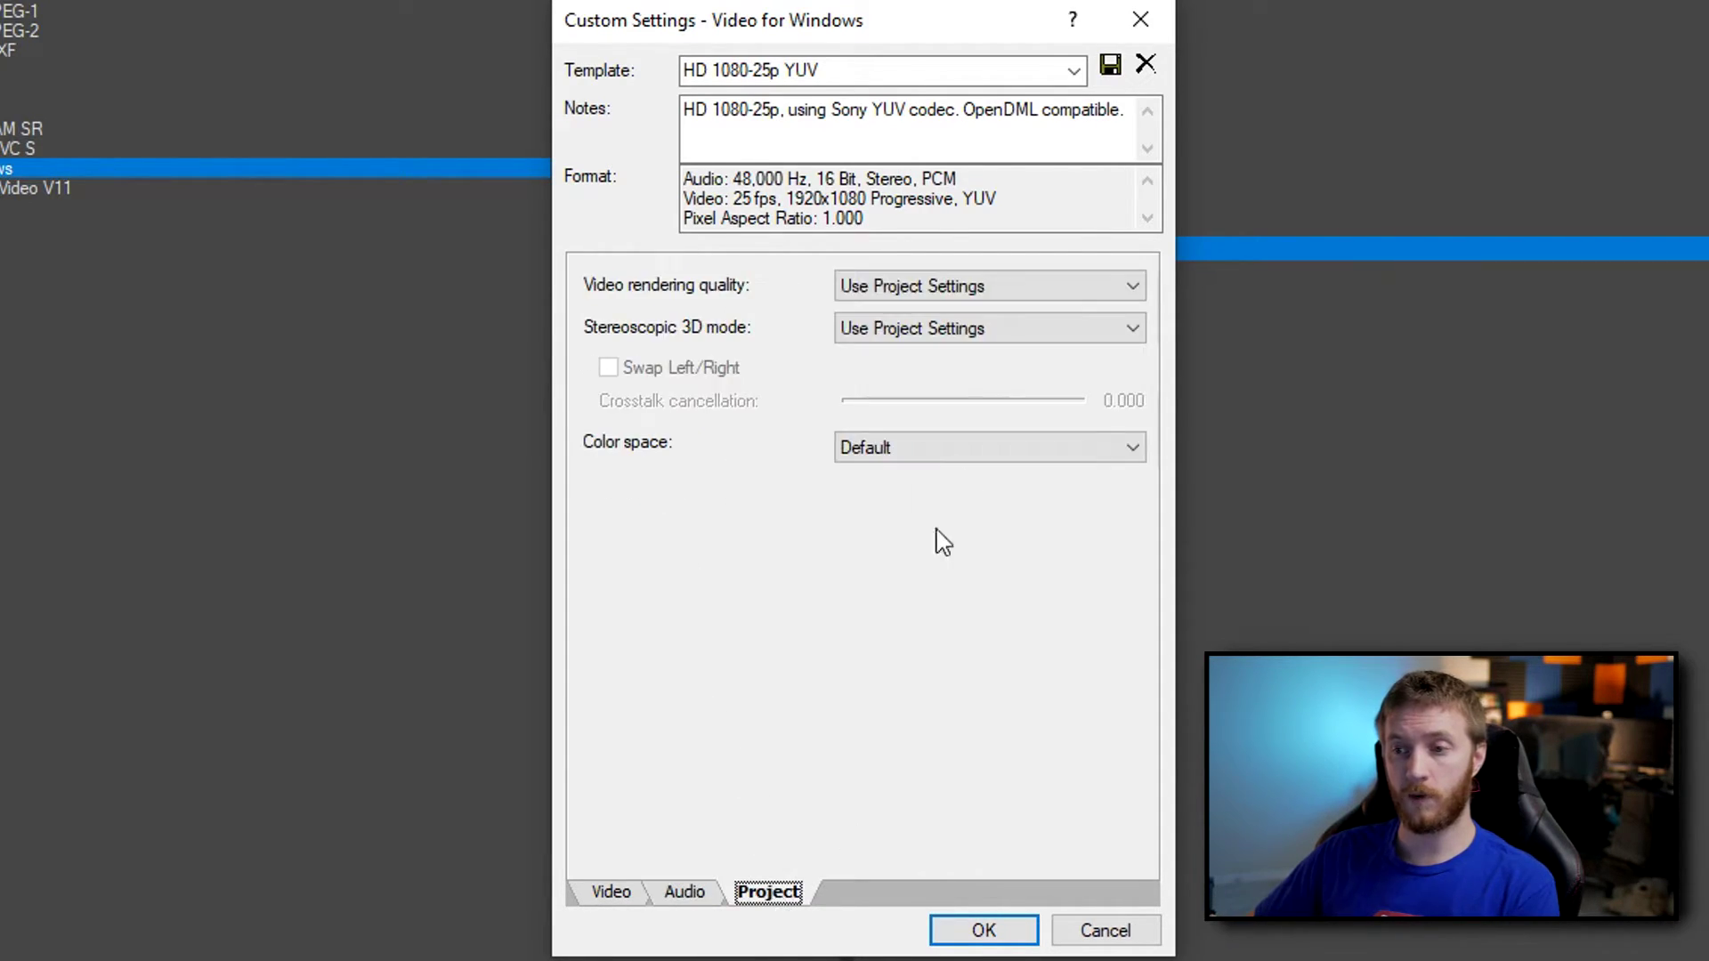
click(1001, 292)
click(884, 392)
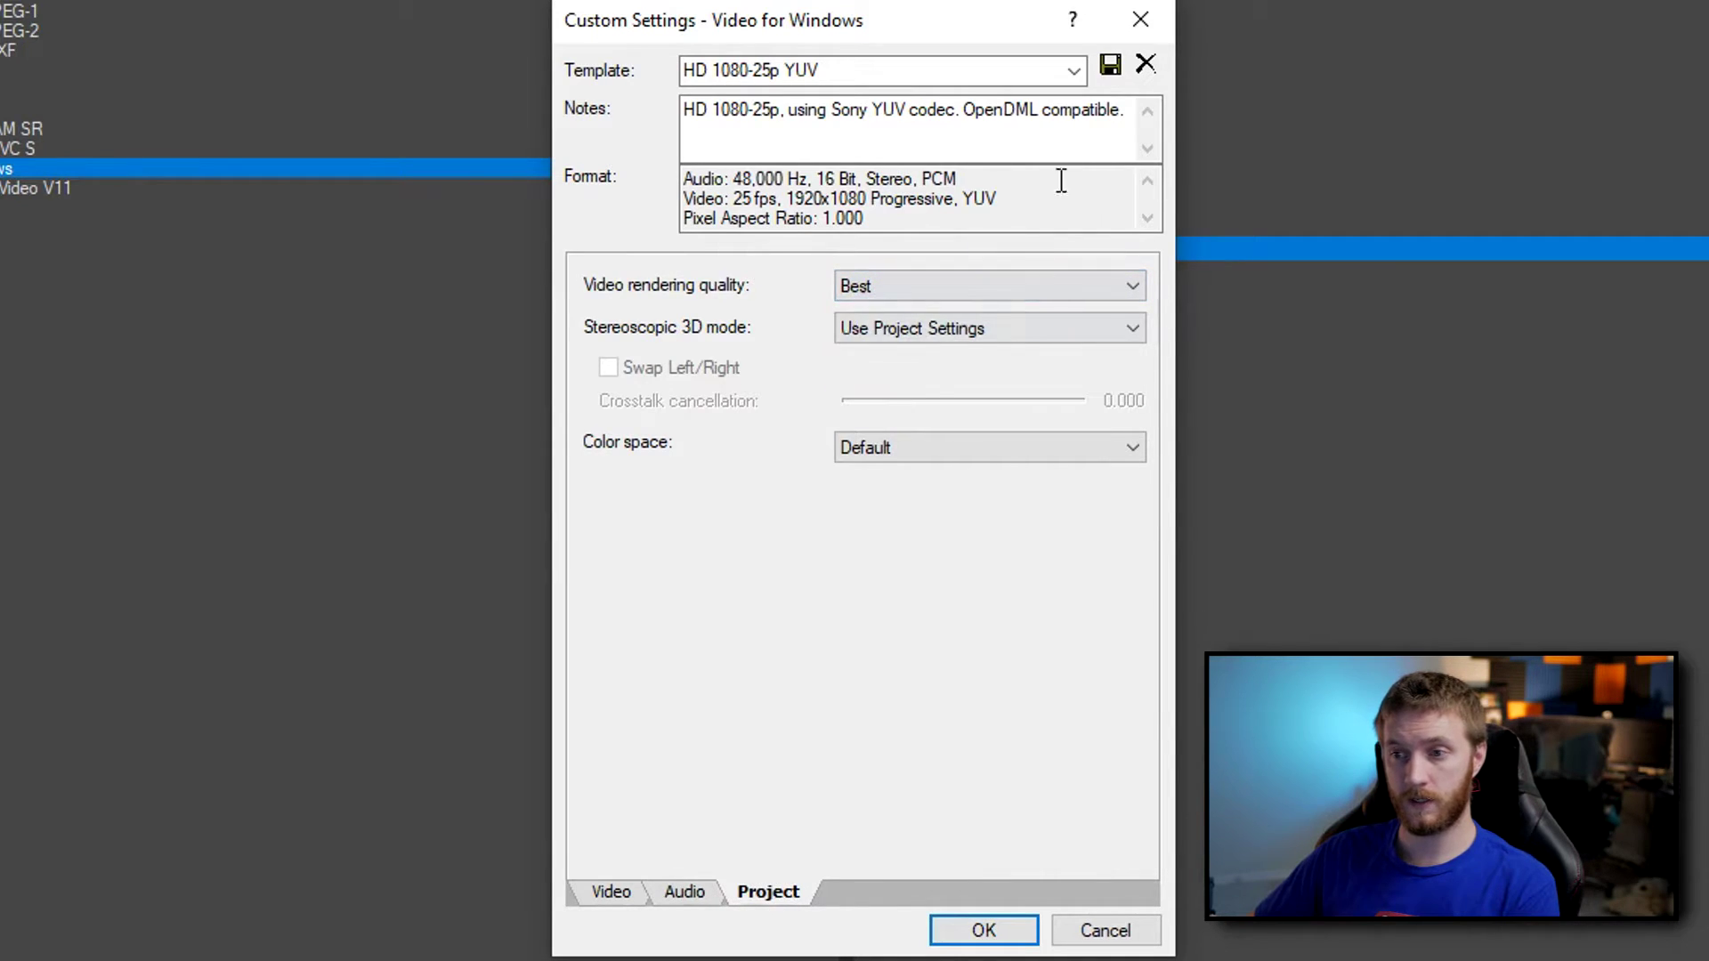
click(919, 71)
text(transparent bg)
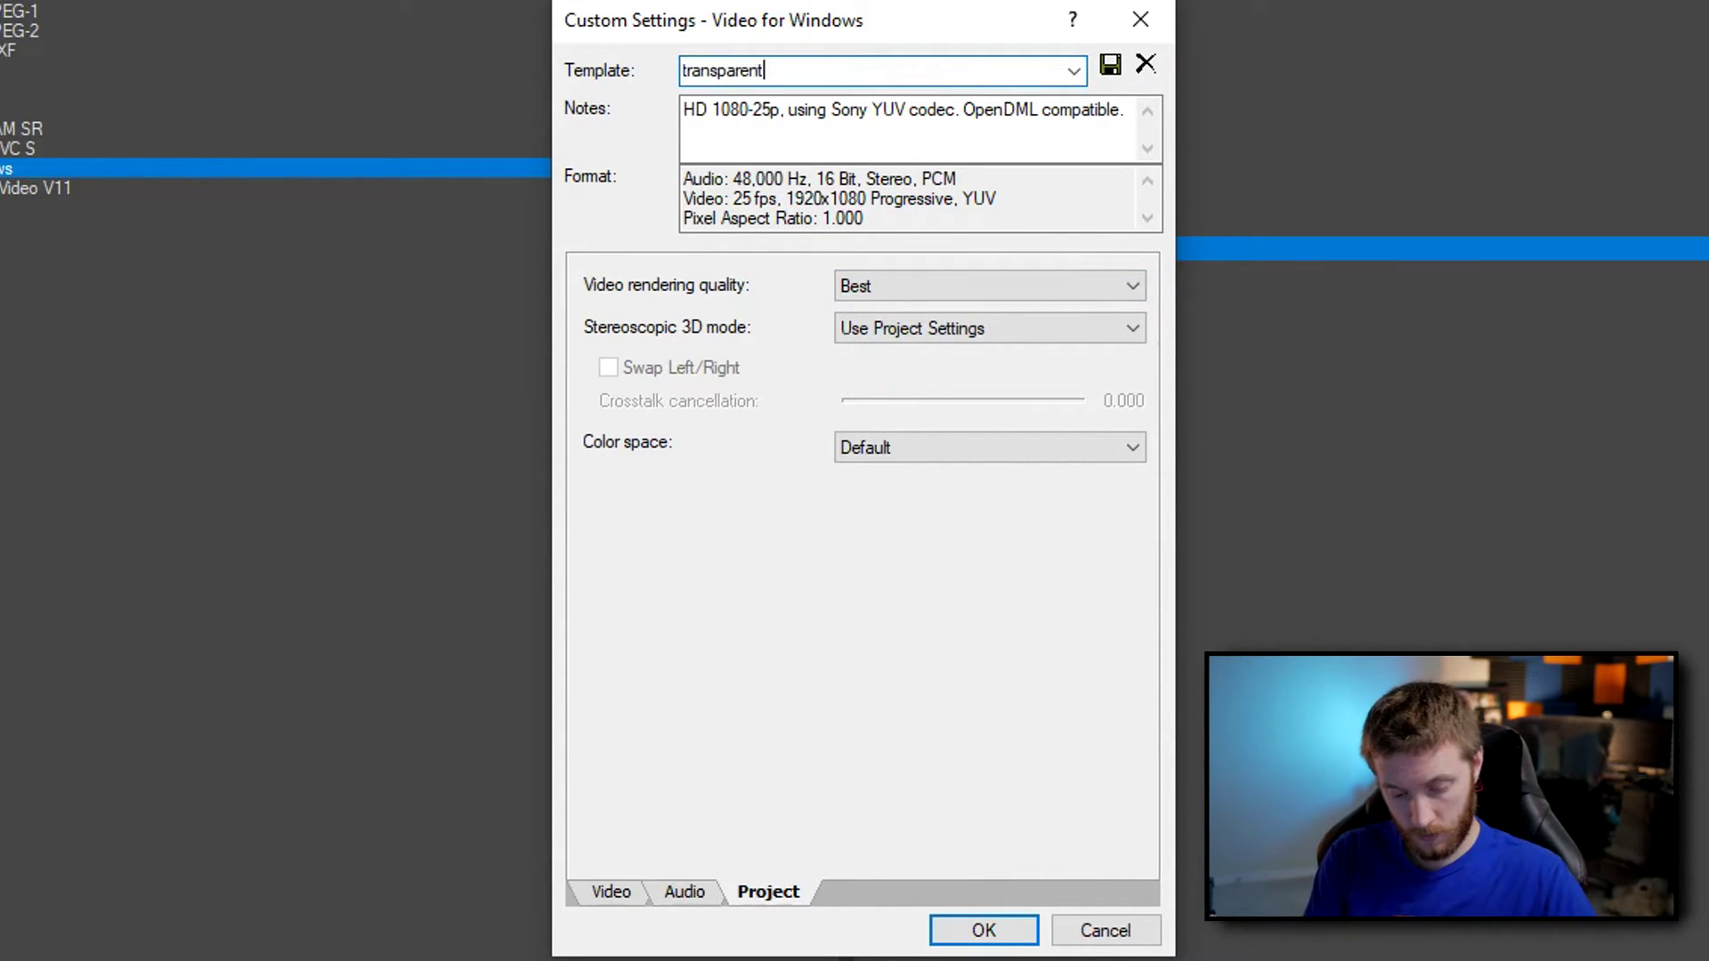
click(1111, 68)
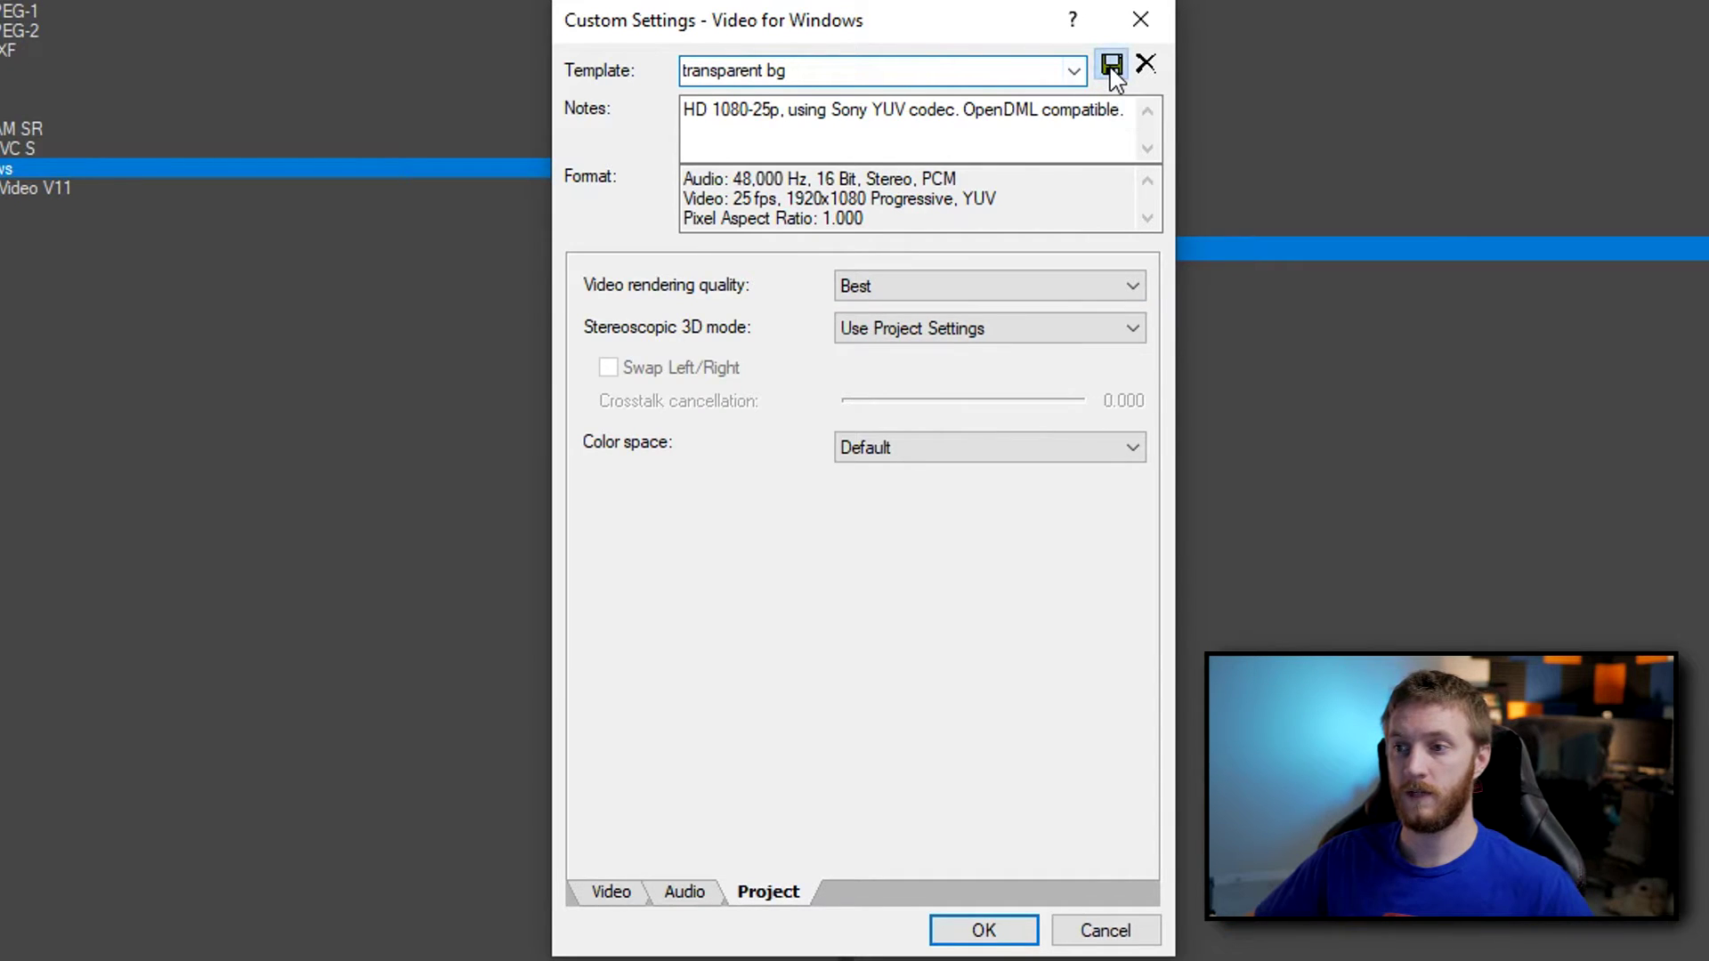
Render the output as remove background2.avi.
click(986, 933)
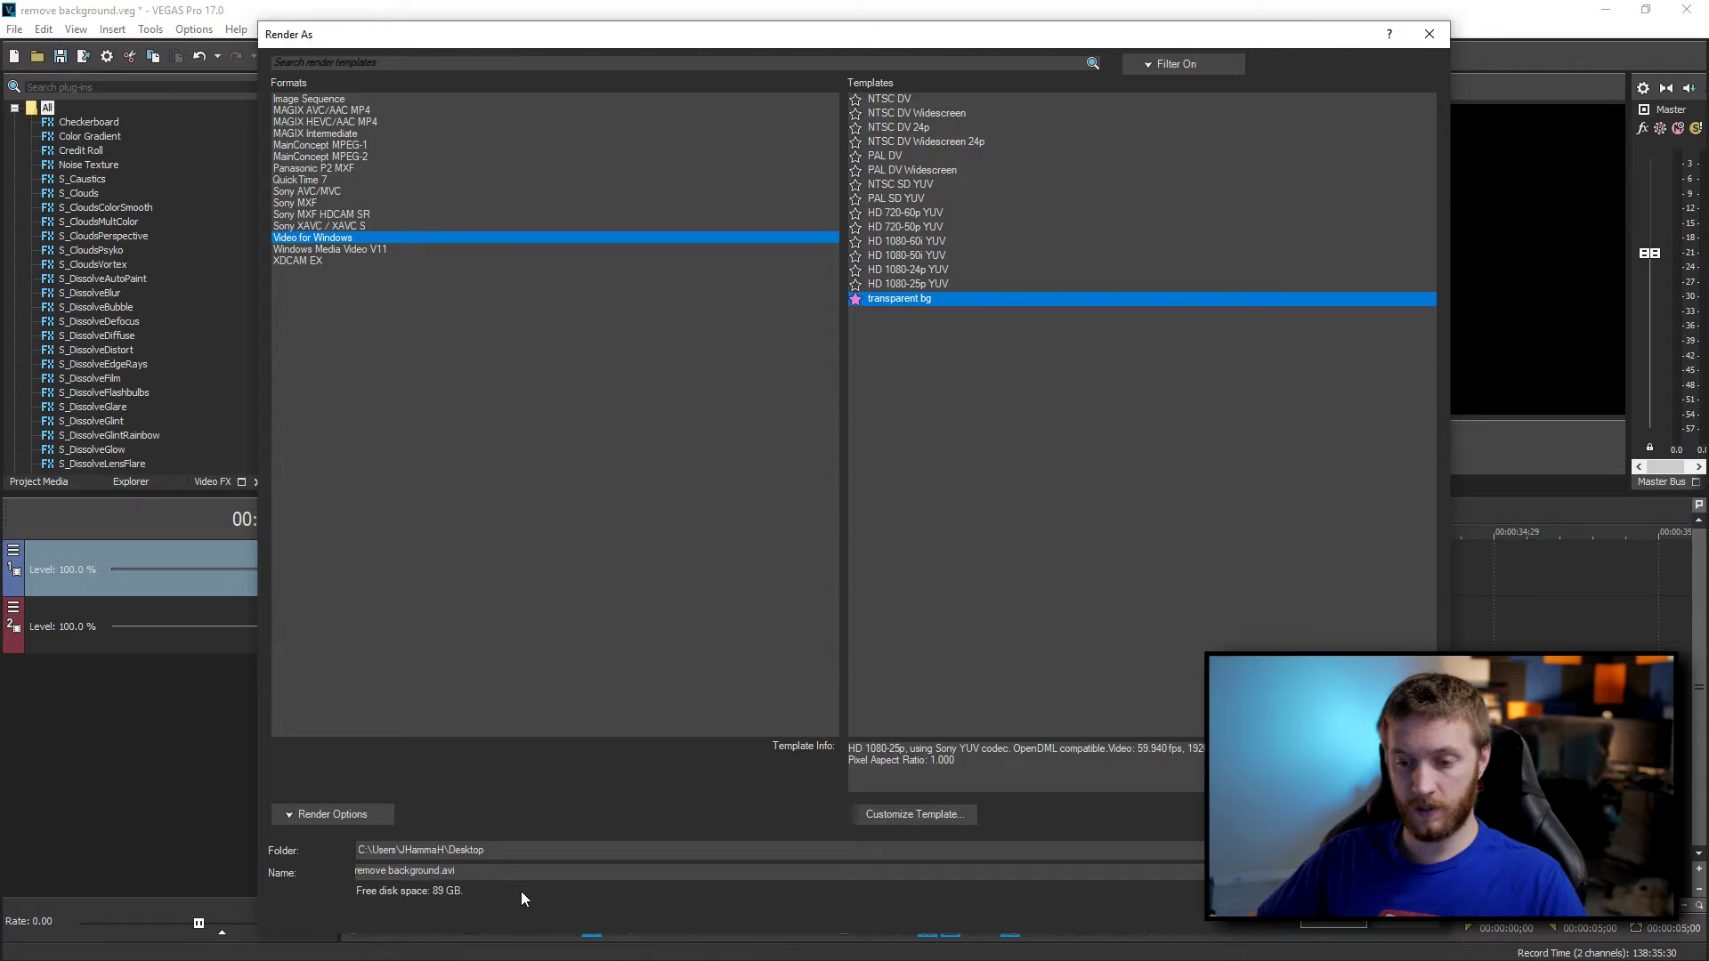
text(2)
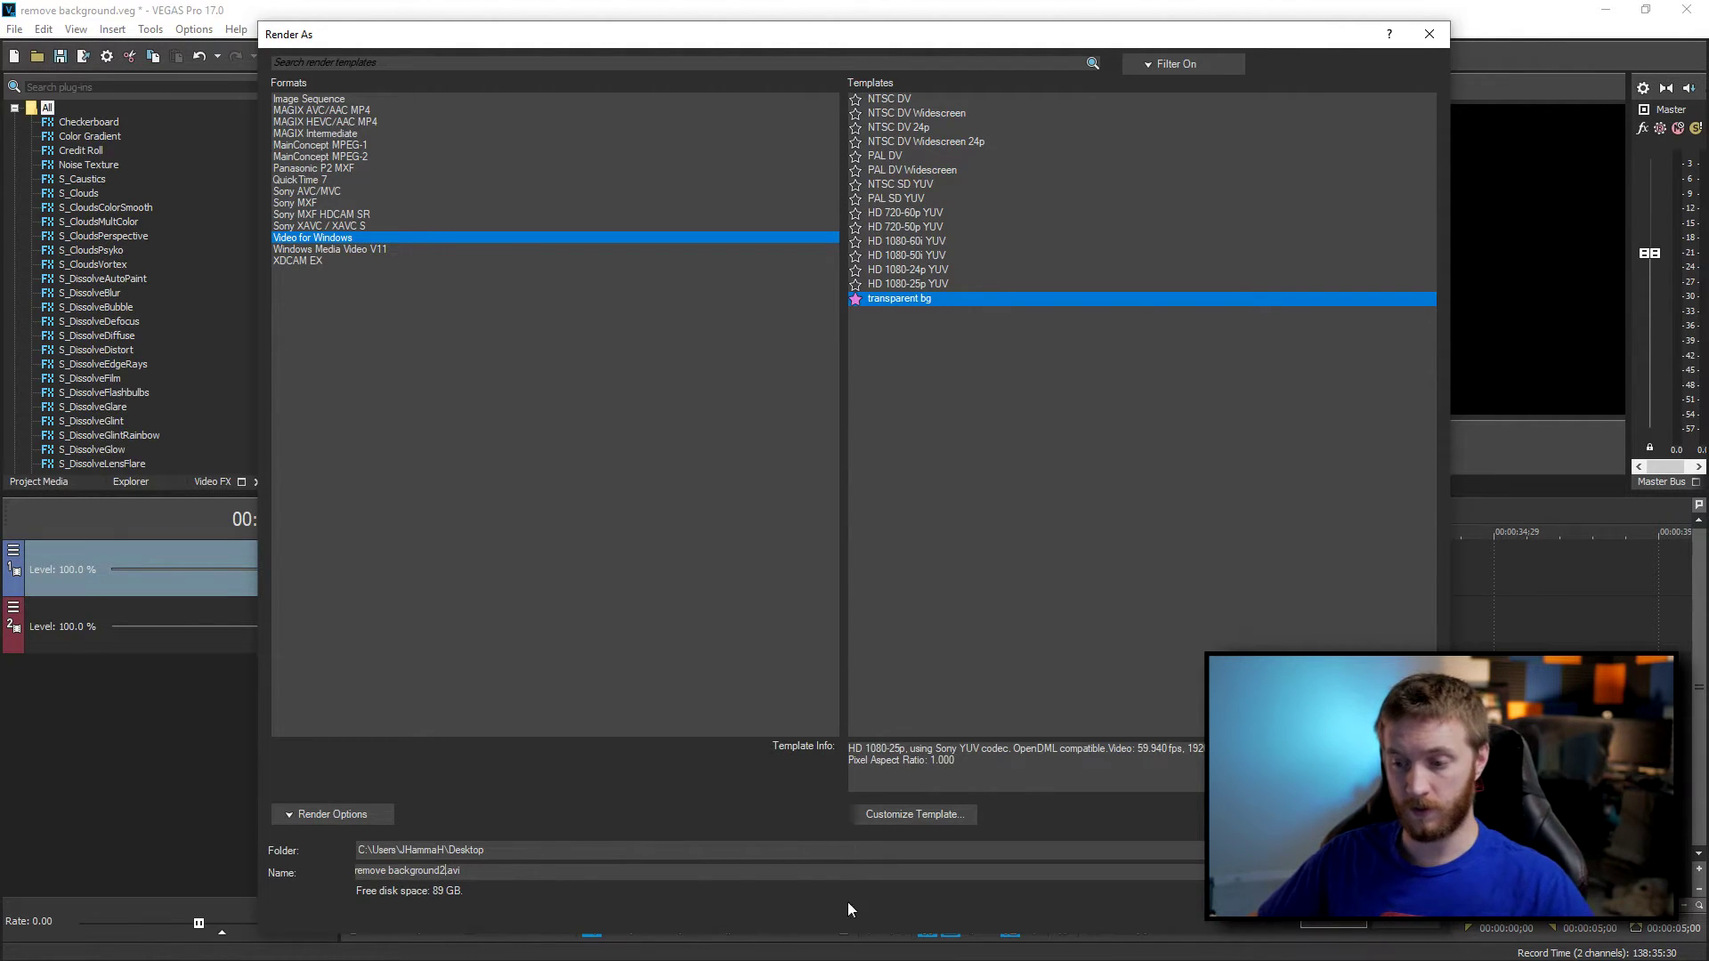
click(1332, 925)
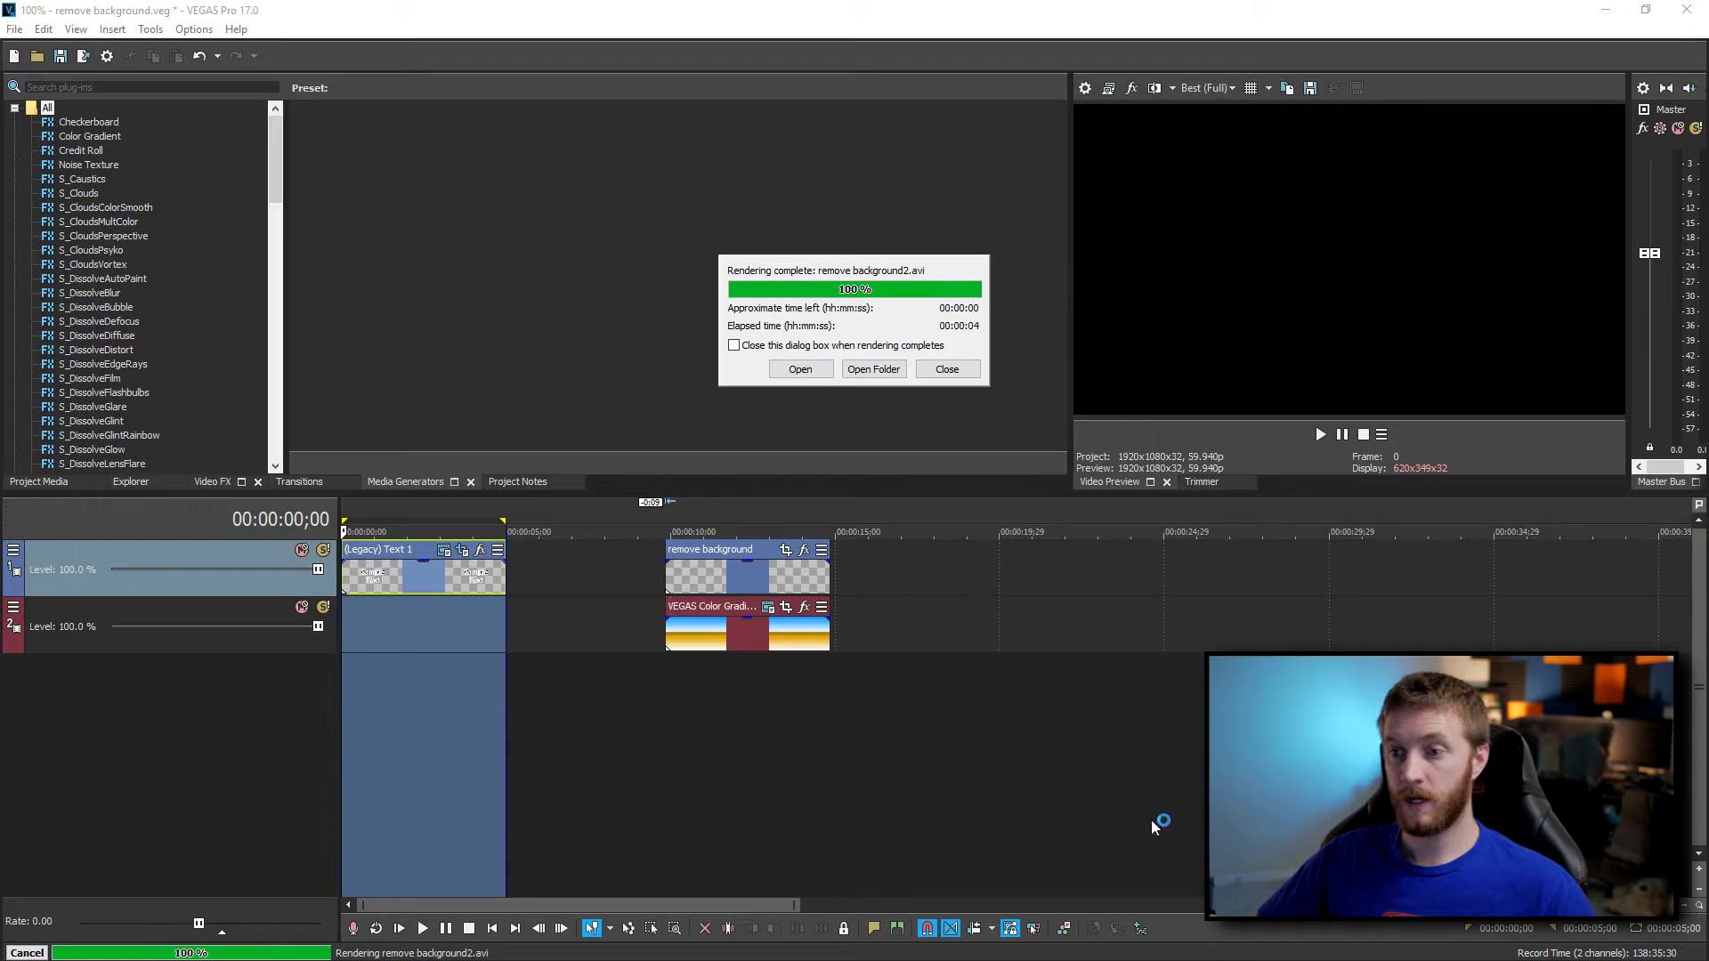
Open the transparent bg output folder and drag remove background2 onto the VEGAS timeline.
click(880, 373)
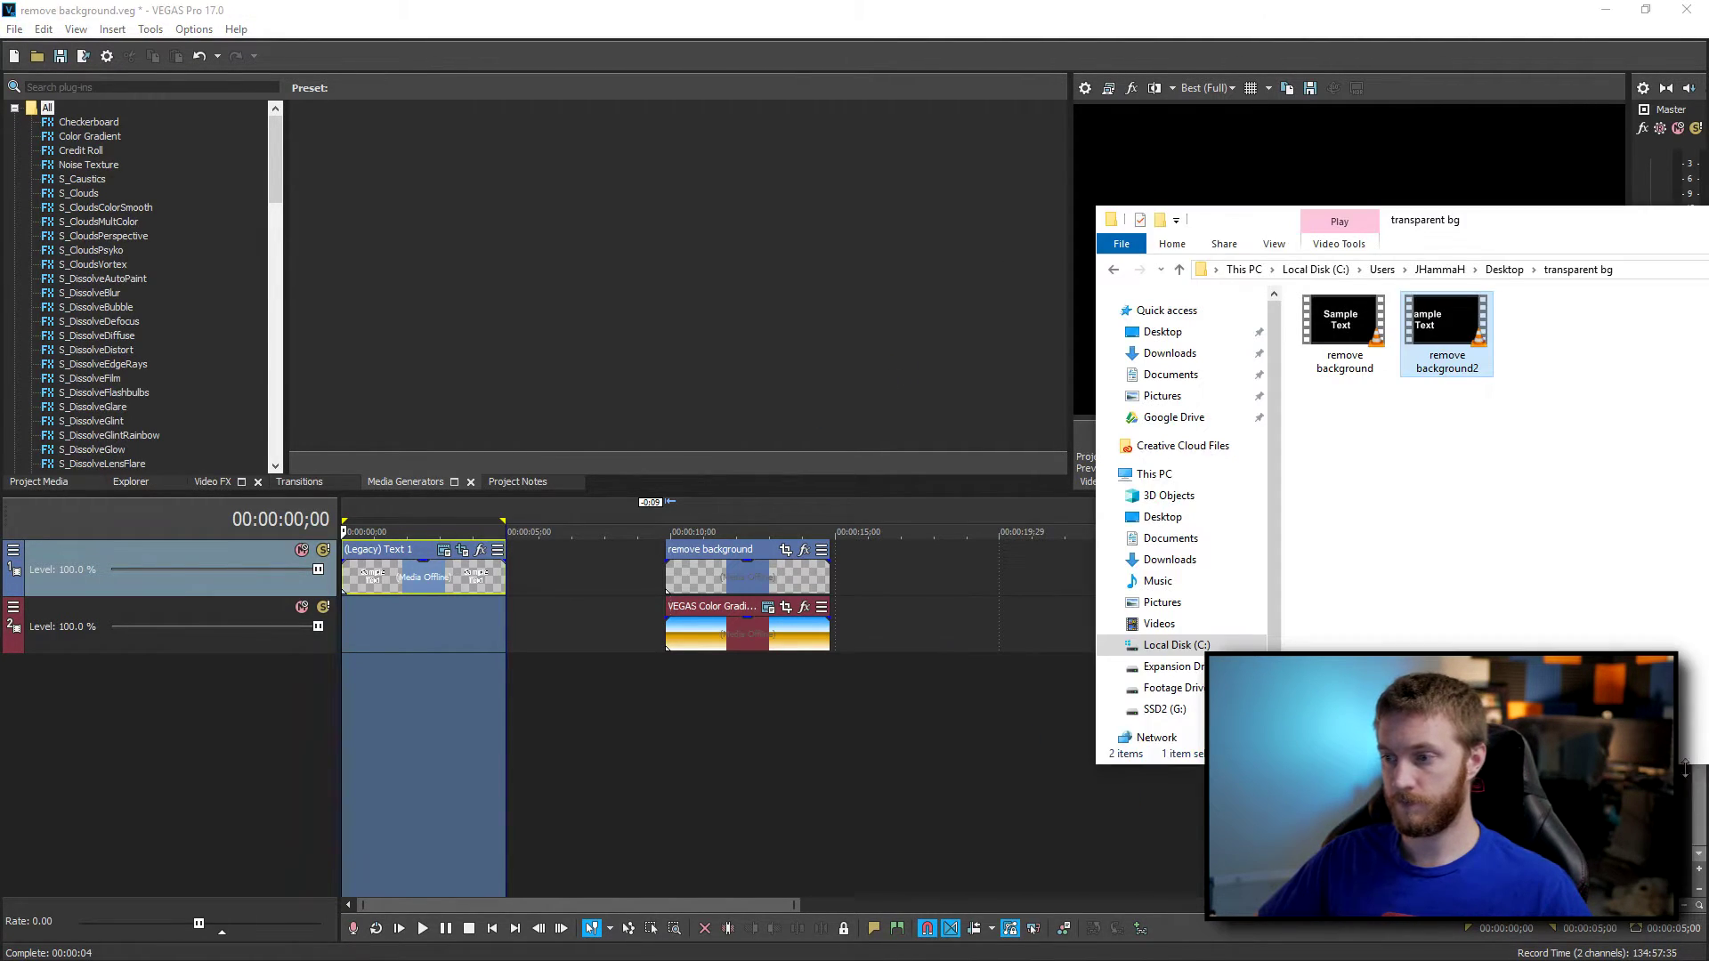
drag(1514, 218, 1040, 161)
click(978, 276)
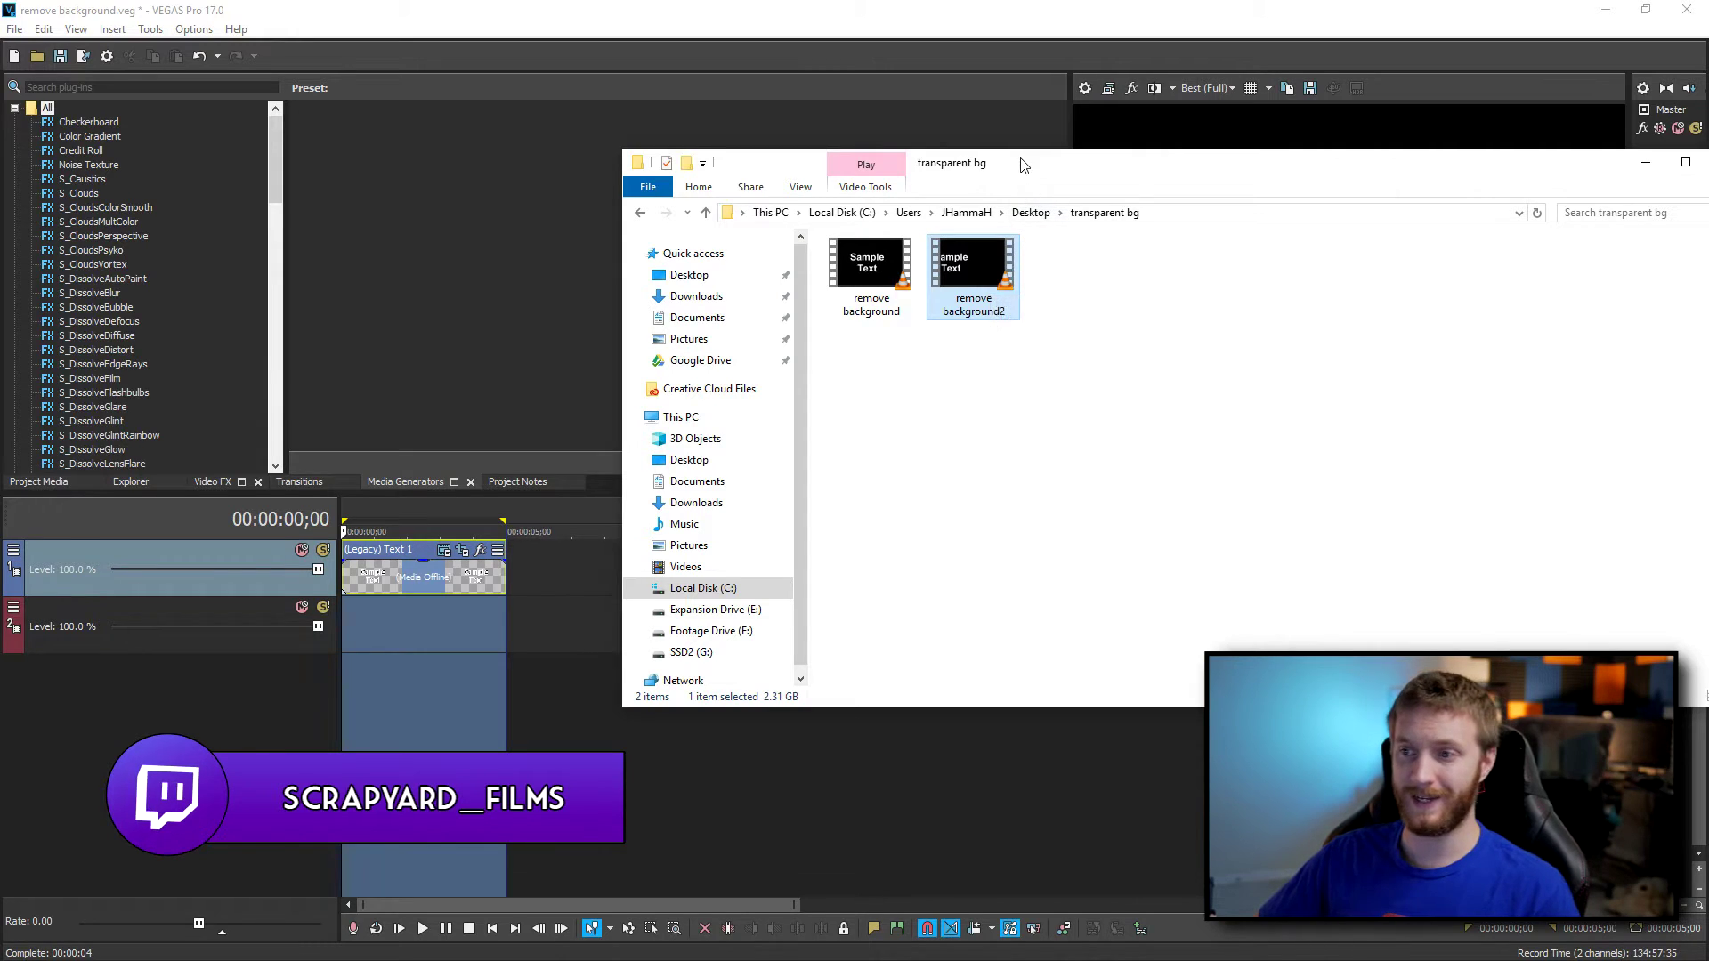
drag(1013, 163, 1455, 235)
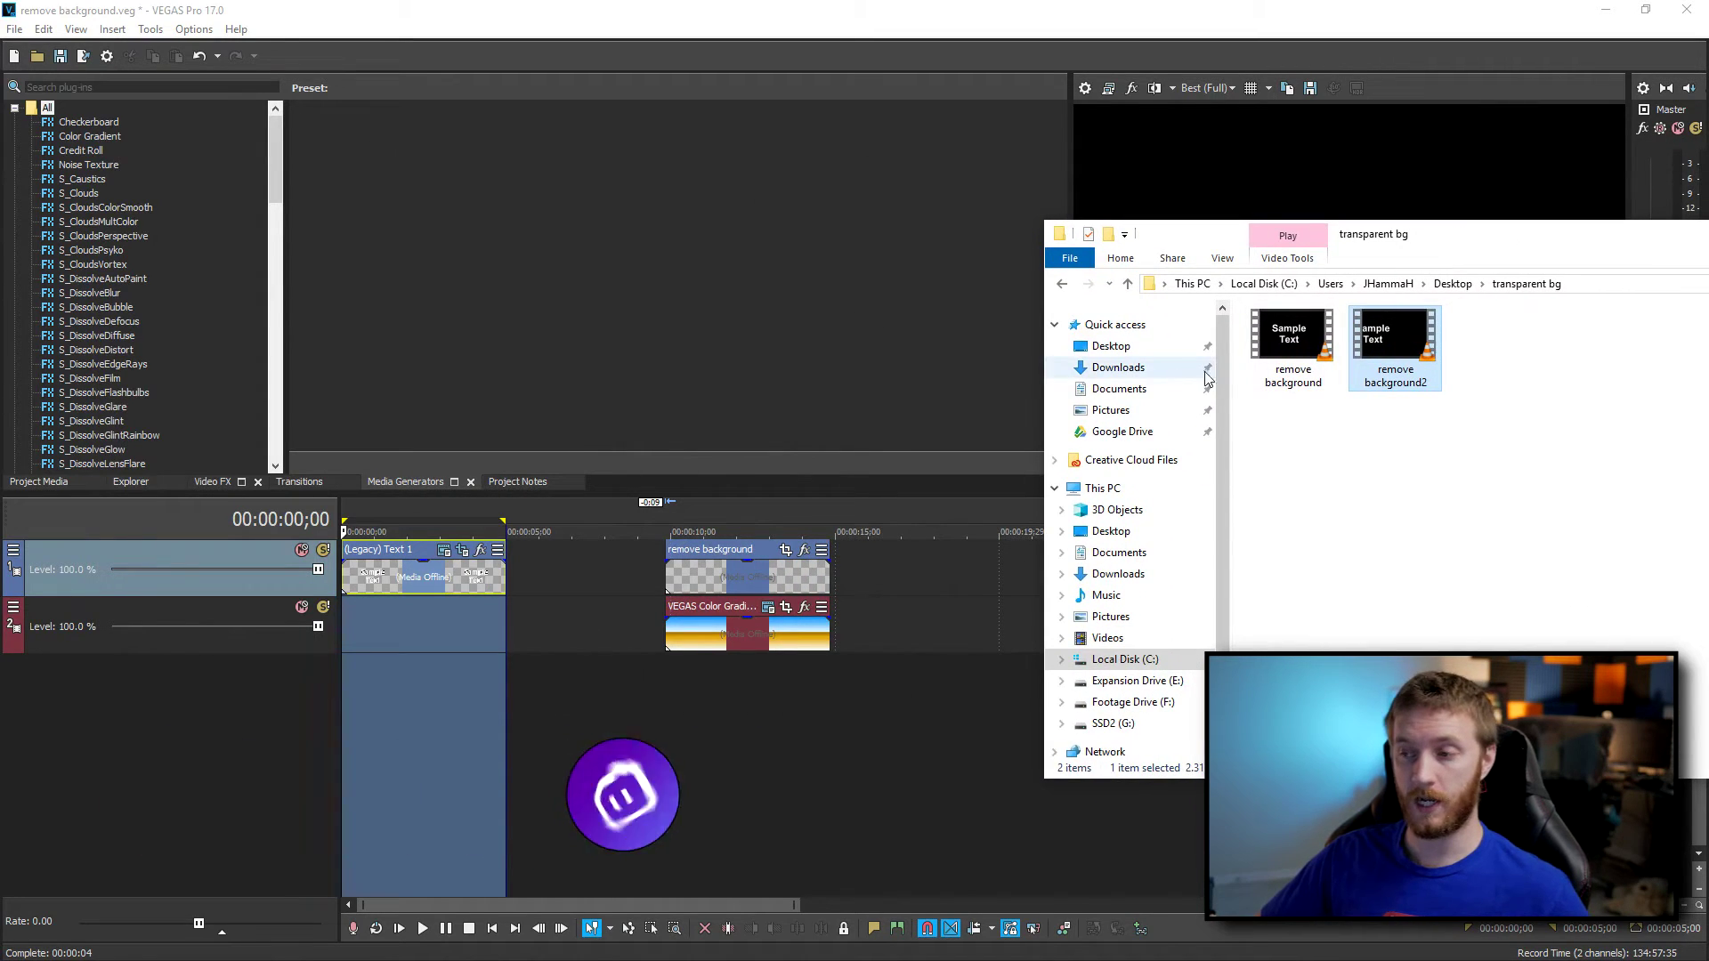
drag(1401, 341, 950, 570)
Drop remove background2 on track 1, preview it, and move the Color Gradient clip beneath it.
click(968, 569)
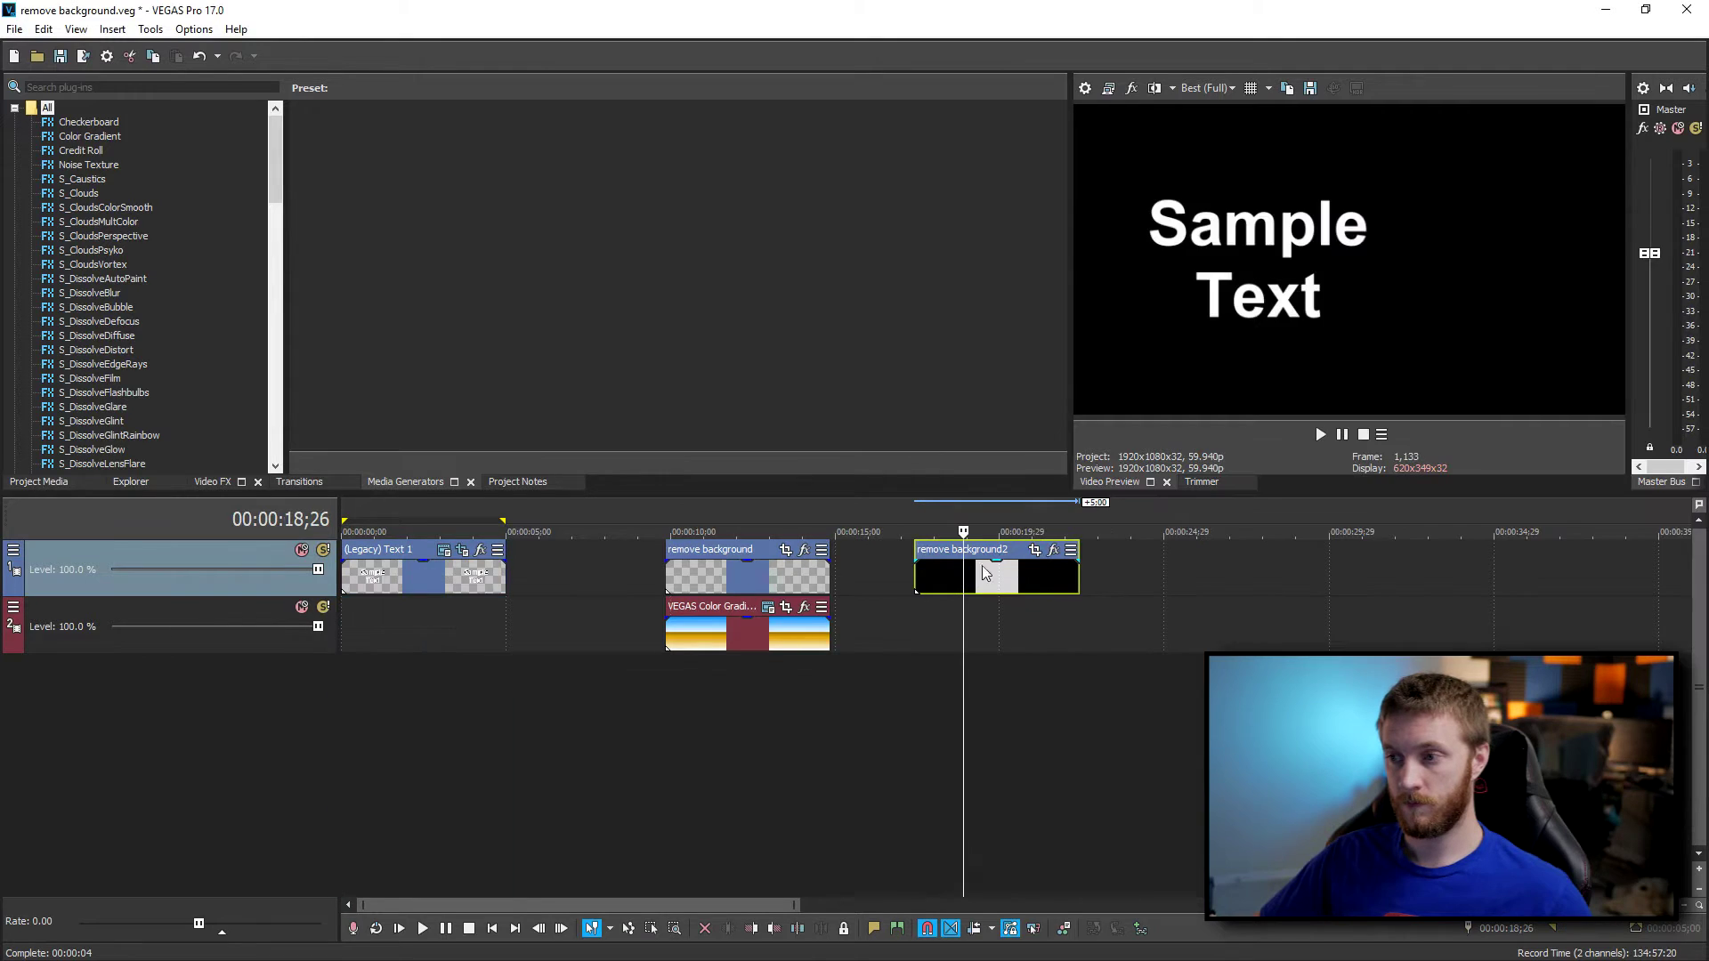
click(1016, 567)
click(964, 574)
key(space)
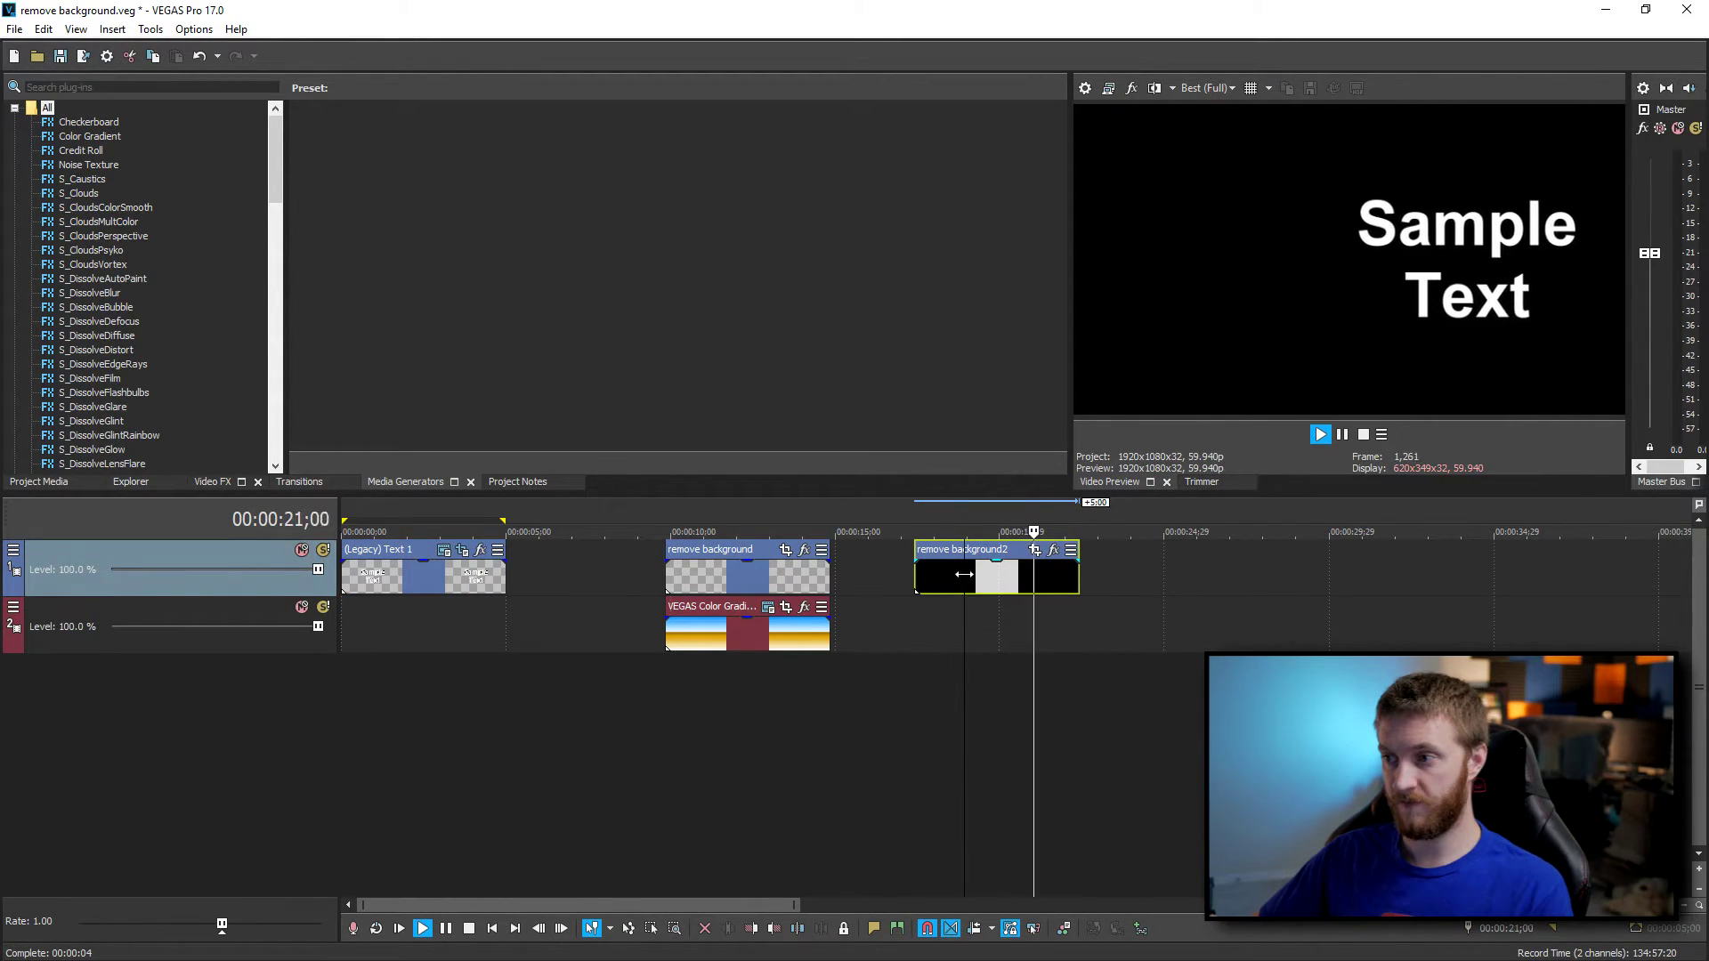
key(space)
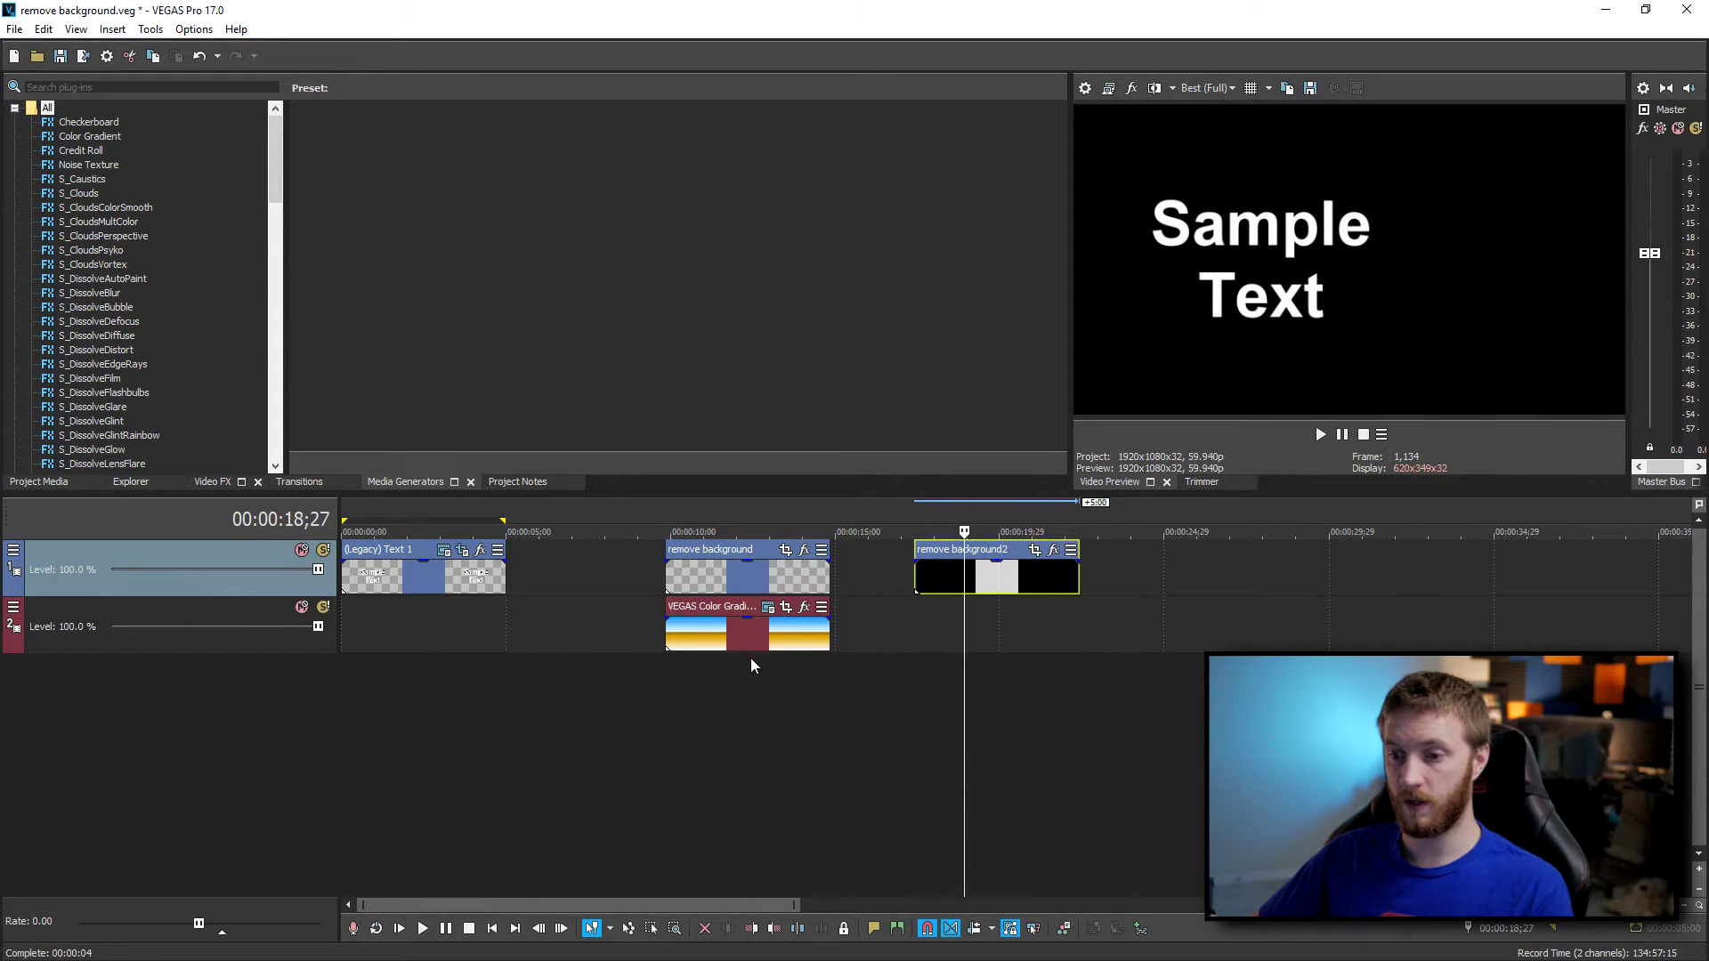
drag(715, 638, 962, 636)
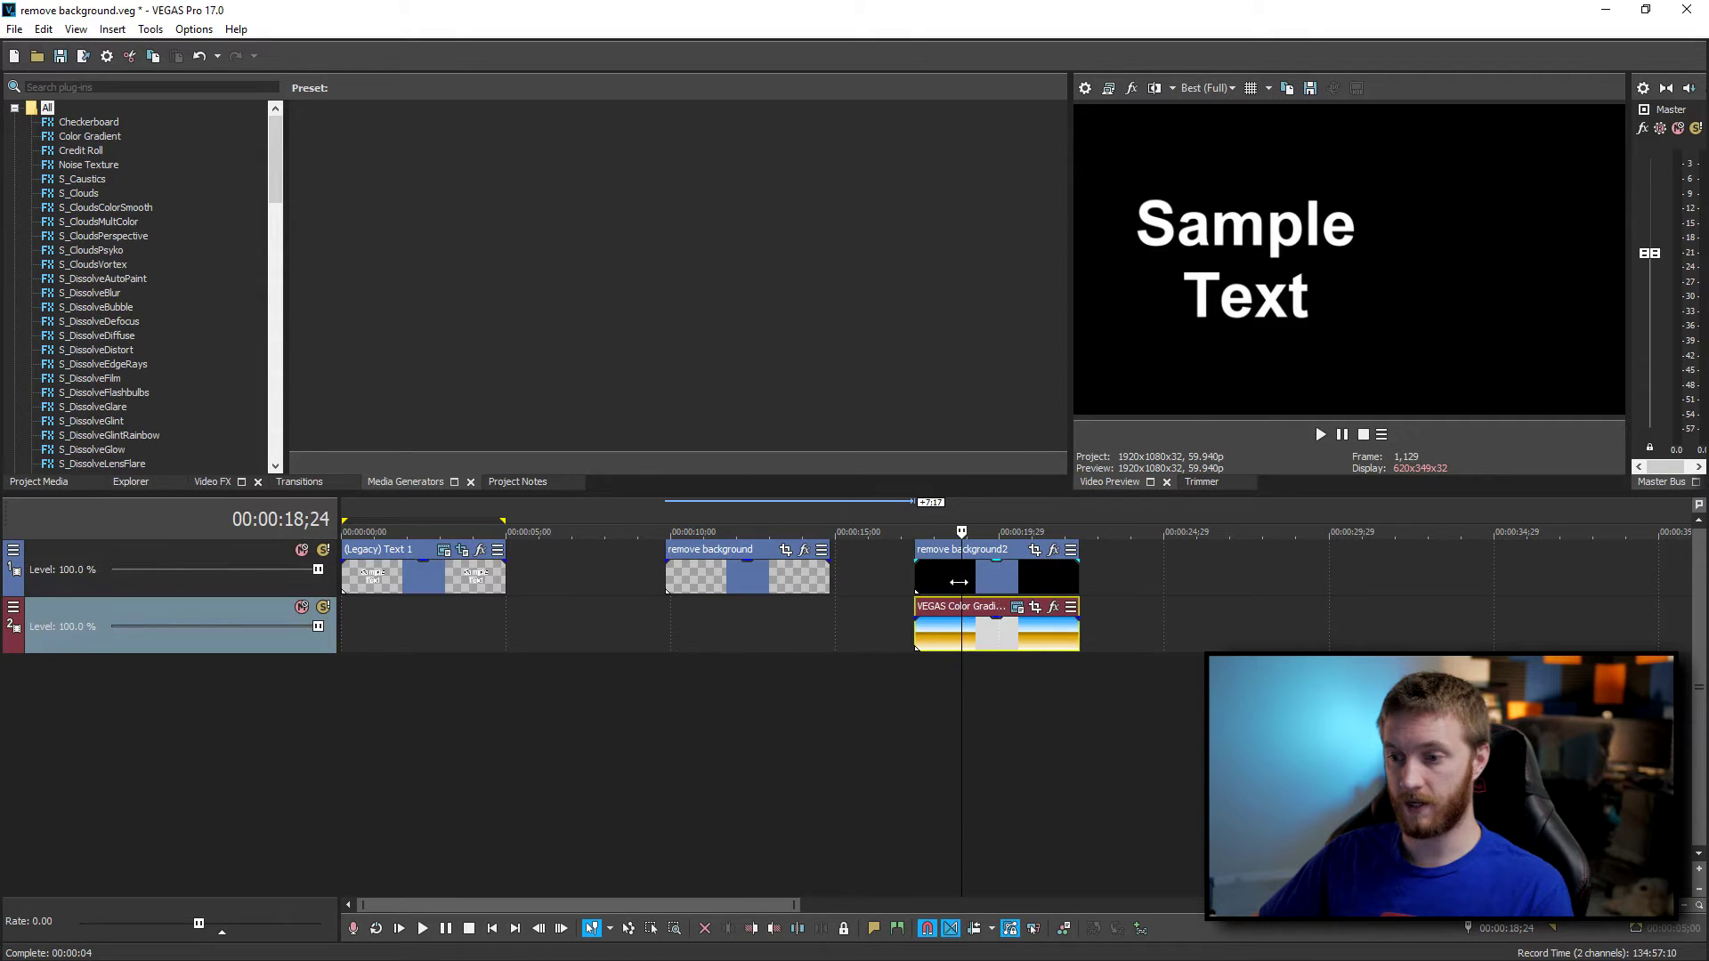
Set remove background2's alpha channel to Straight (unmatted) and view a frame with centred text.
right_click(950, 579)
click(996, 949)
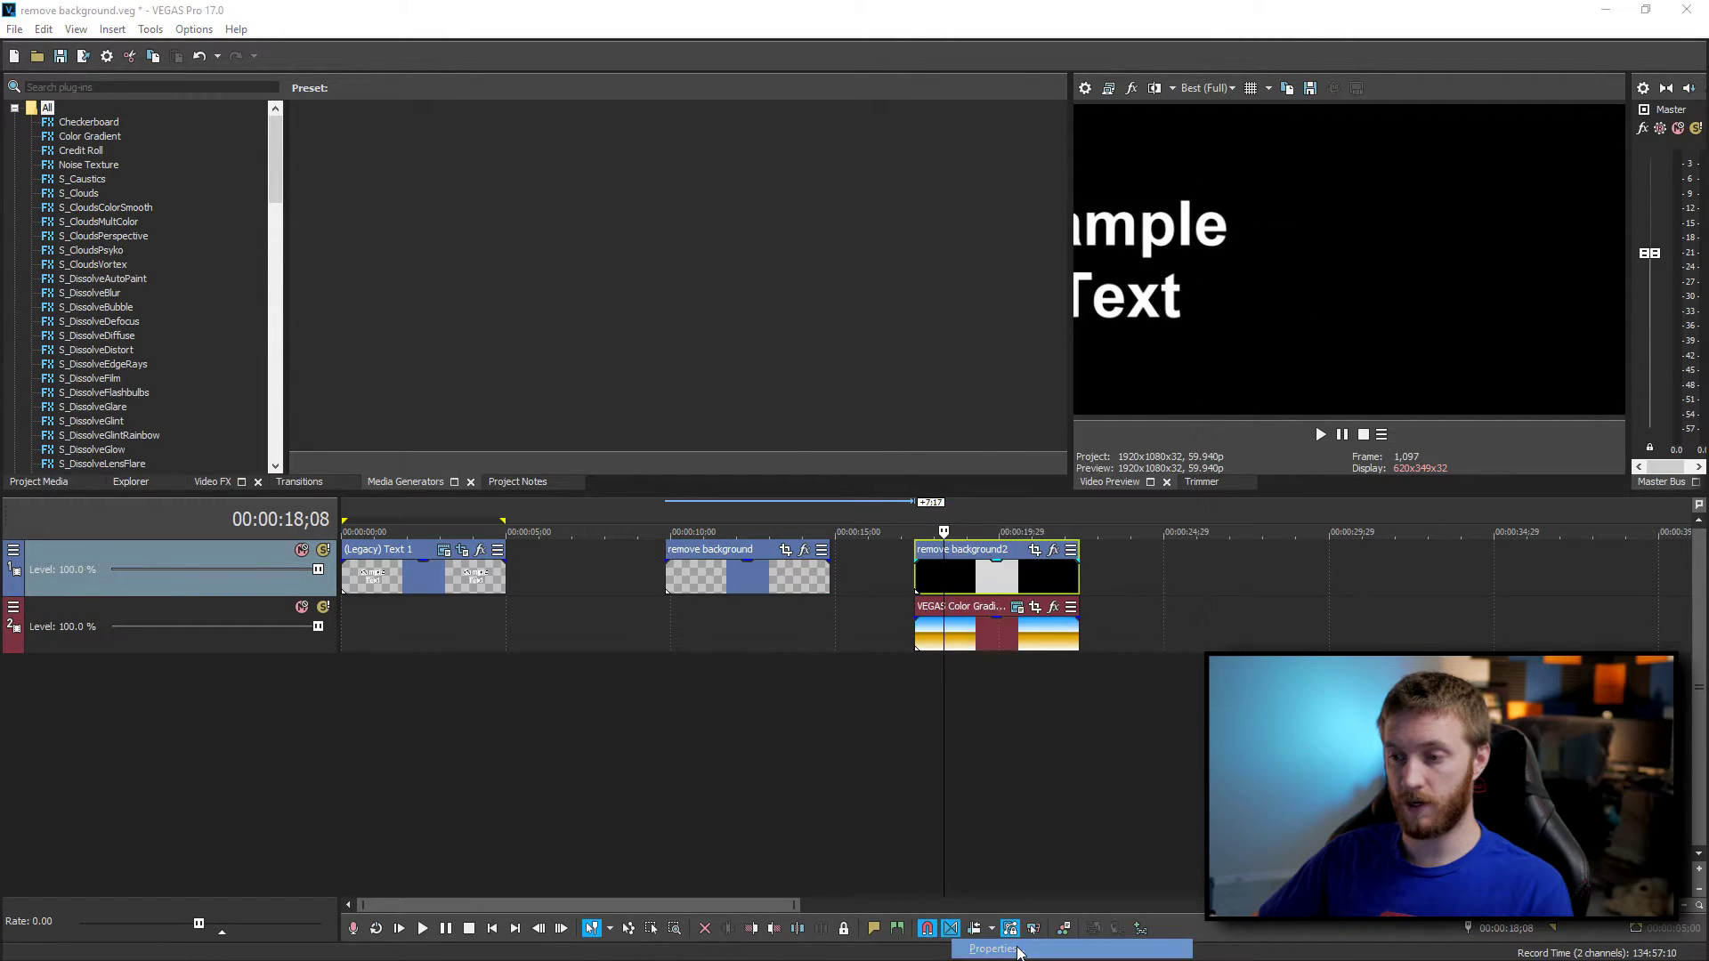
click(770, 183)
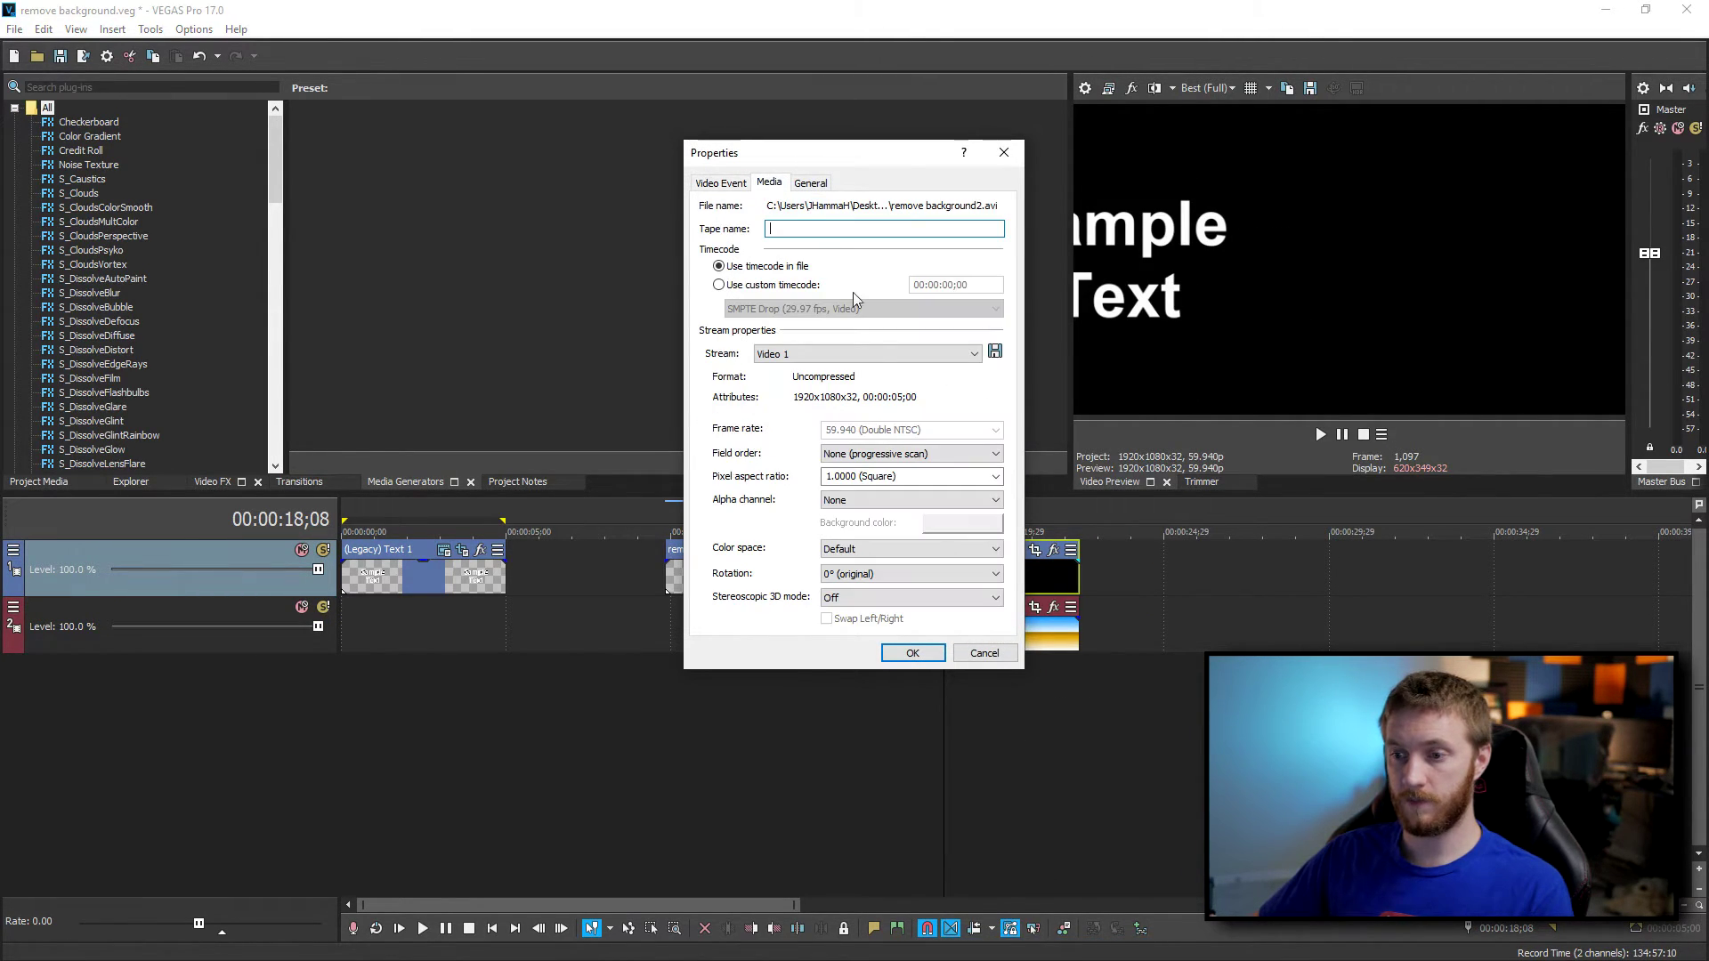
click(897, 502)
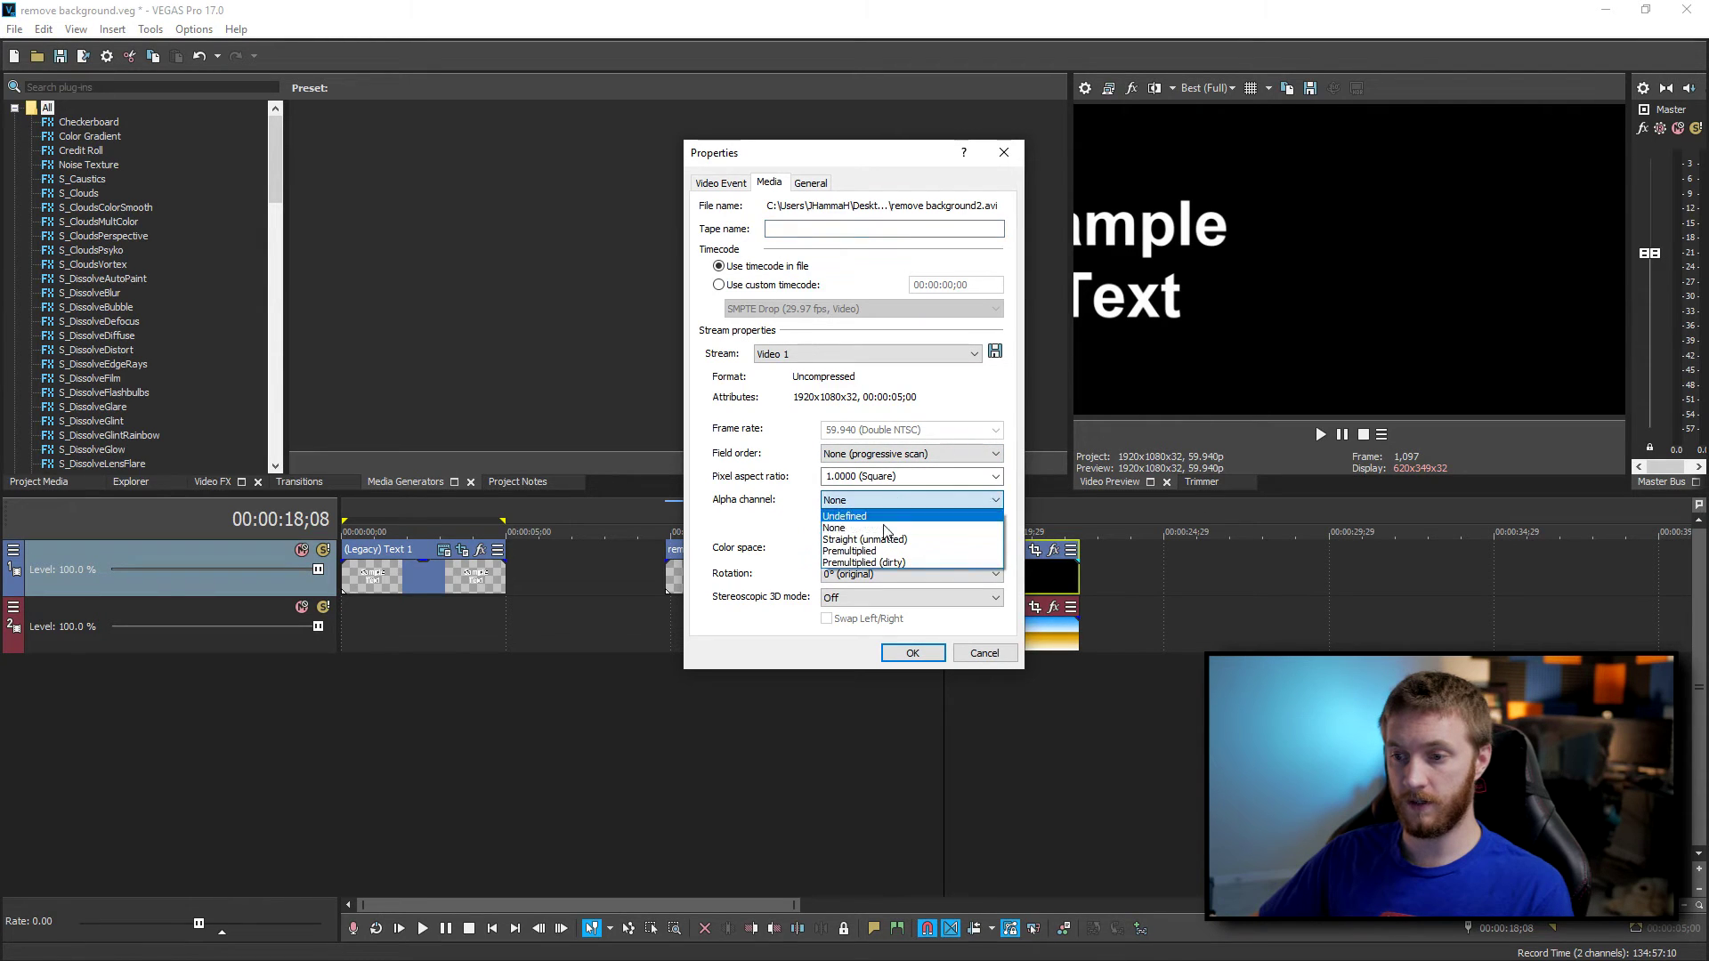
click(868, 539)
click(912, 654)
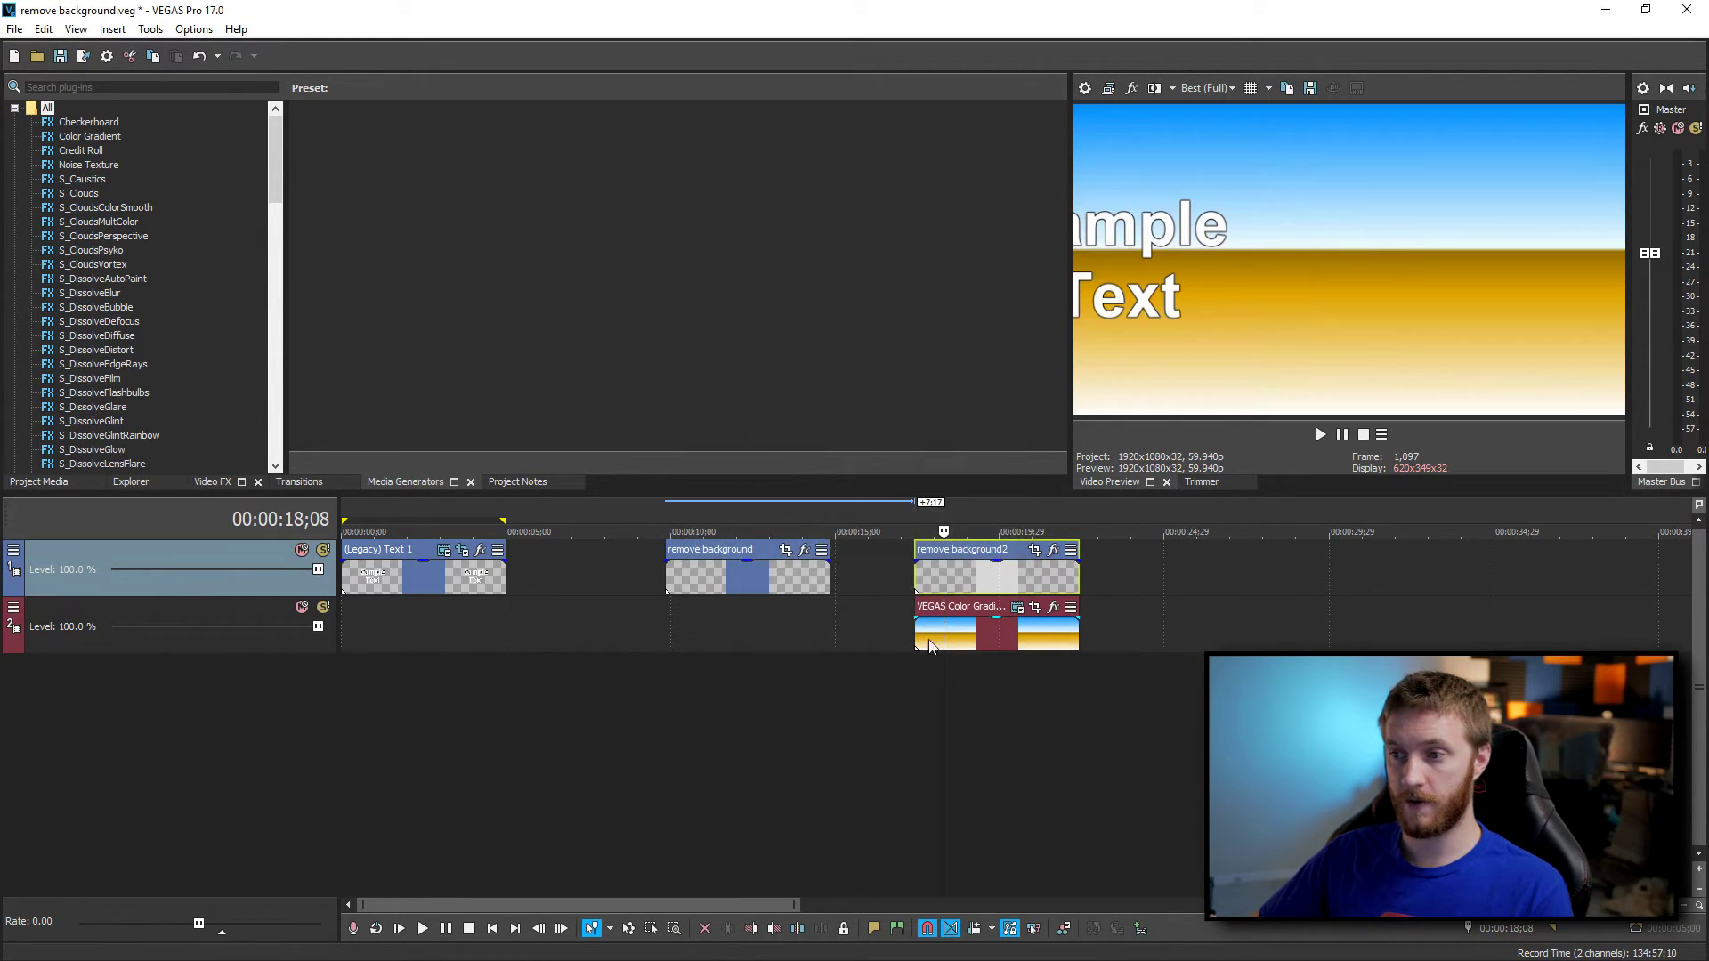
click(967, 580)
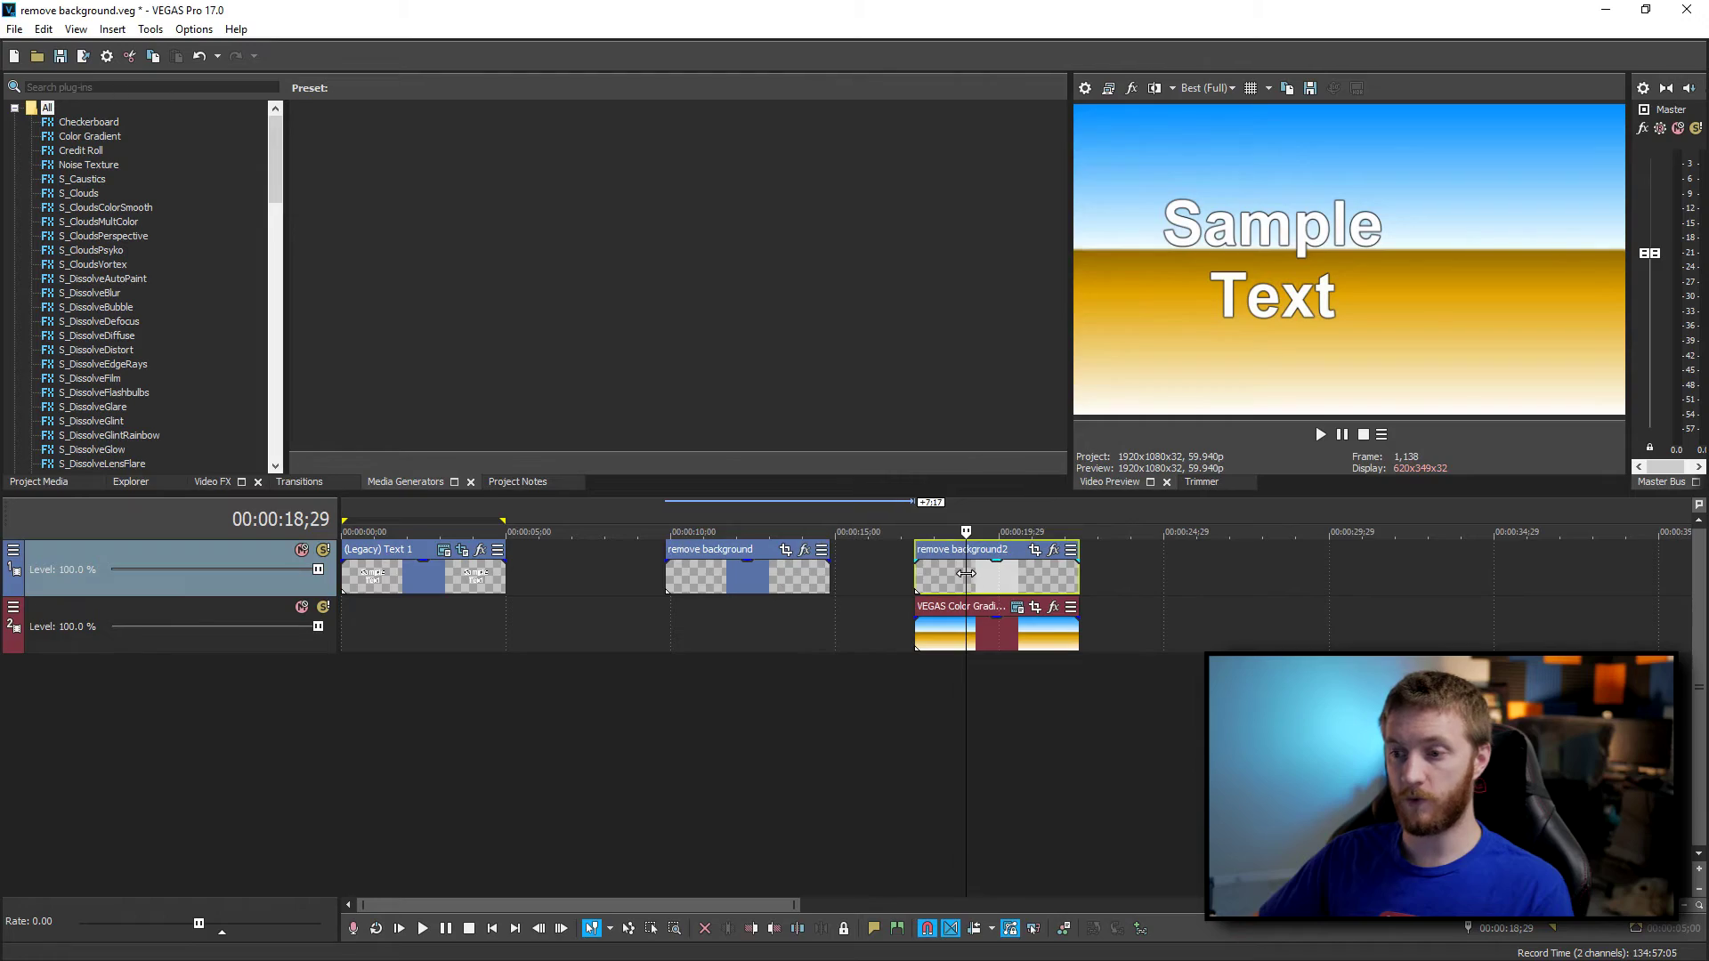